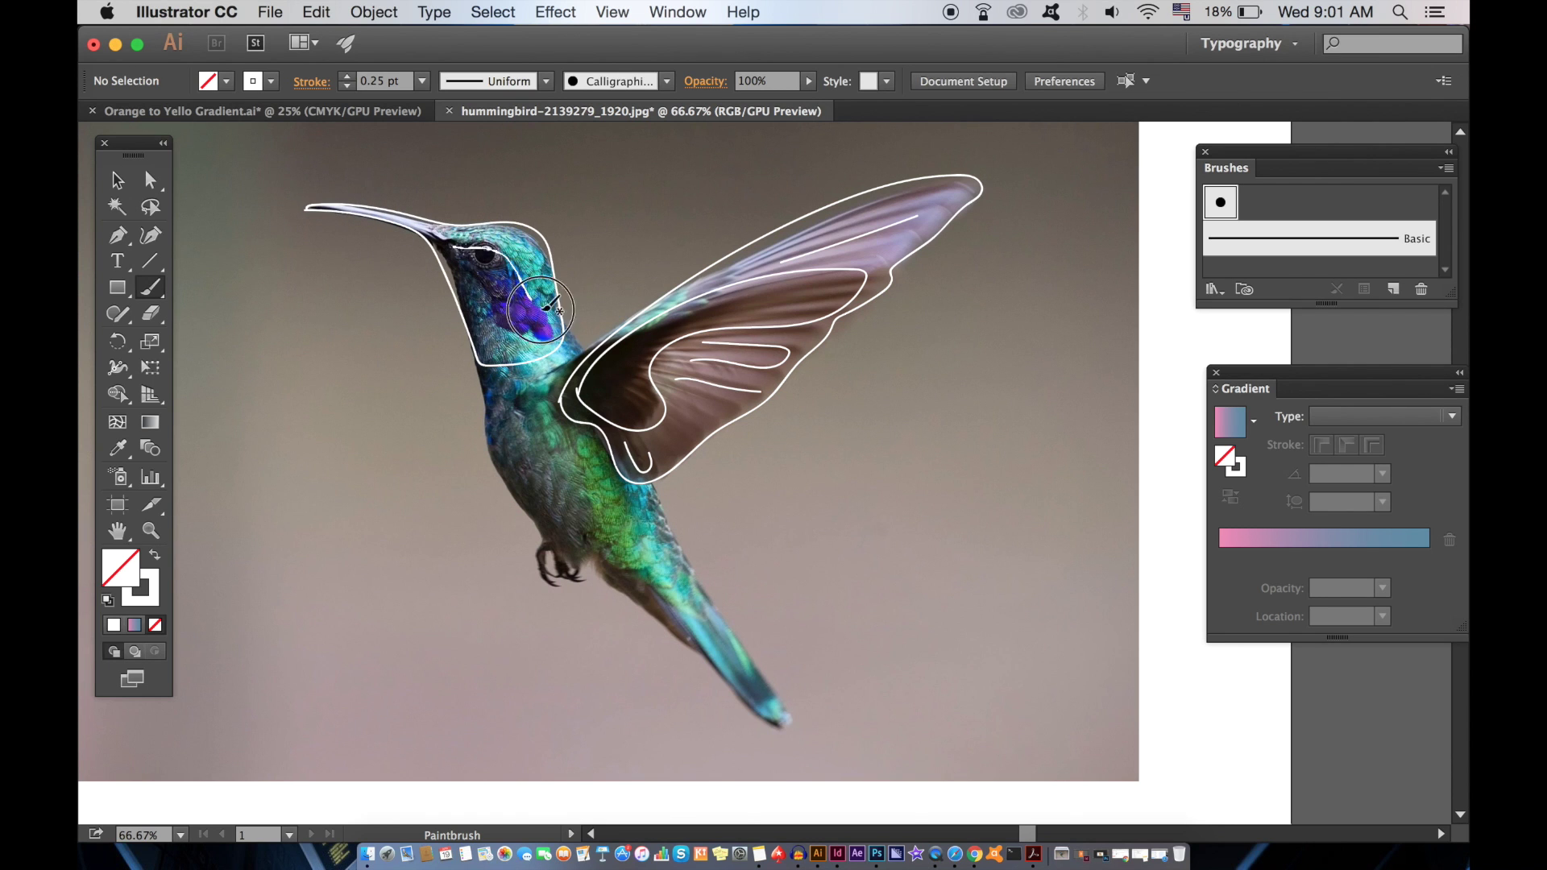
Select the hummingbird artwork, bring up the stroke colour settings, and switch to the Paintbrush tool.
mouse_move(484, 364)
mouse_down()
mouse_move(491, 424)
mouse_move(545, 536)
mouse_move(717, 677)
mouse_move(661, 491)
mouse_up()
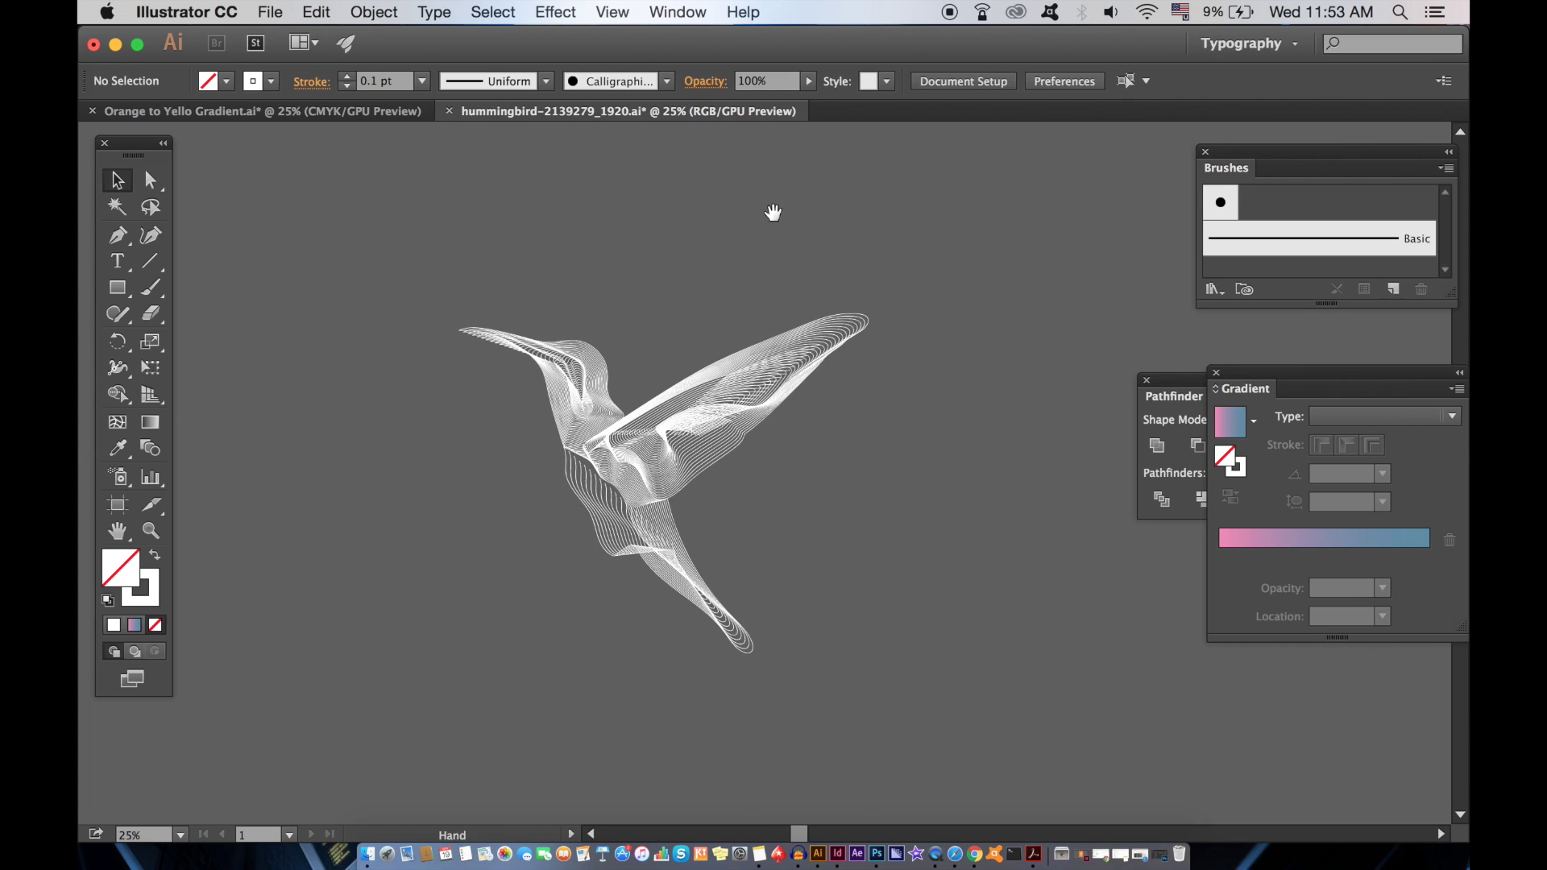
mouse_move(442, 274)
mouse_down()
mouse_move(639, 345)
mouse_move(940, 678)
mouse_up()
click(153, 588)
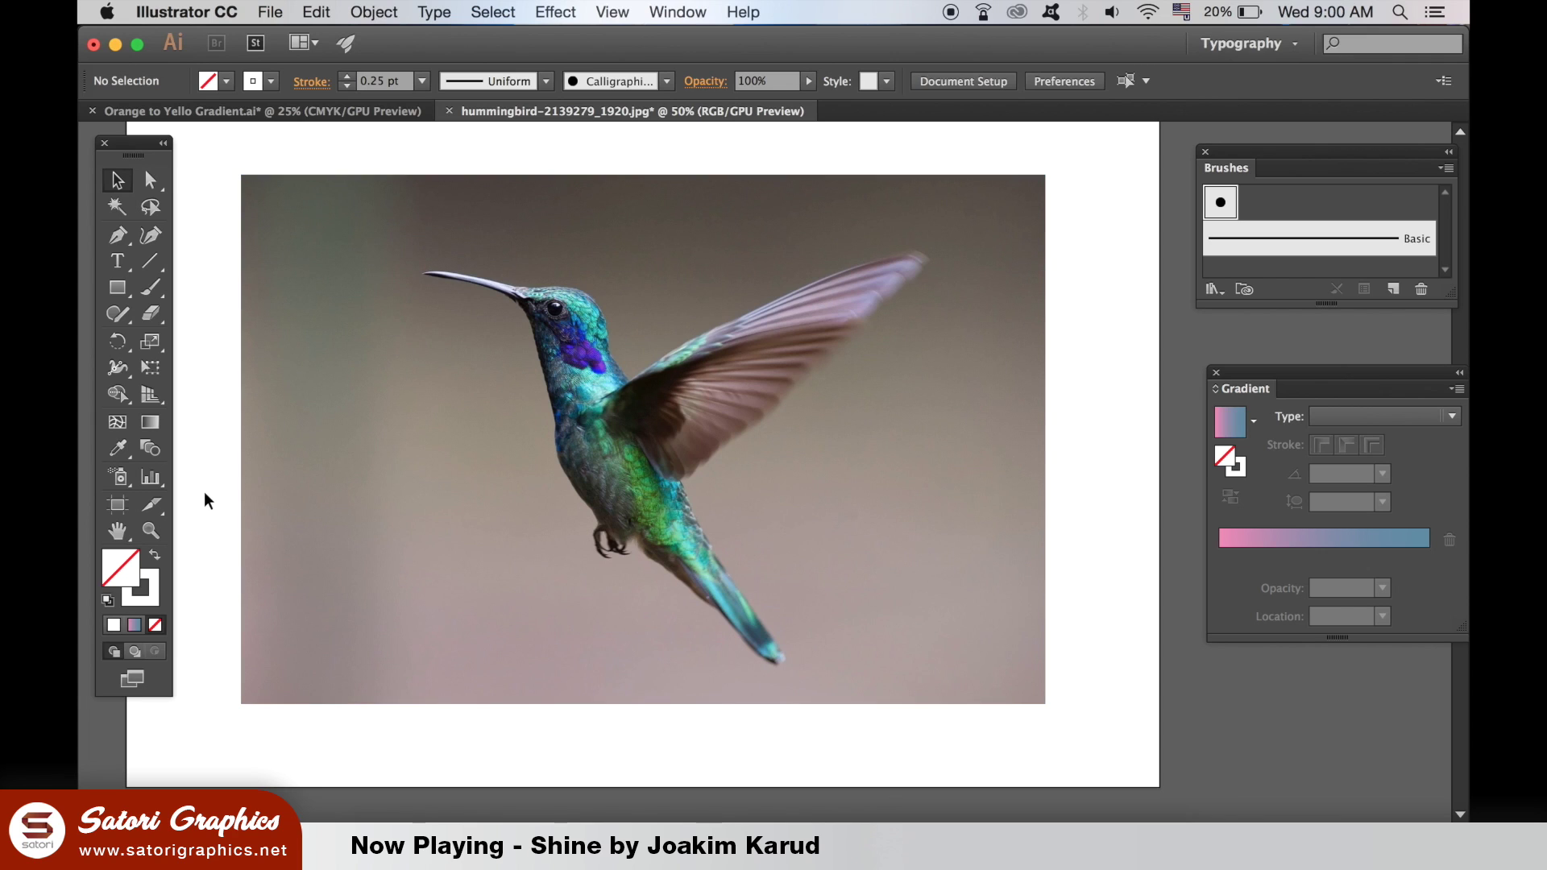
click(153, 289)
Zoom in on the photo and trace the wing outline and its feather lines in white.
drag(397, 348, 483, 316)
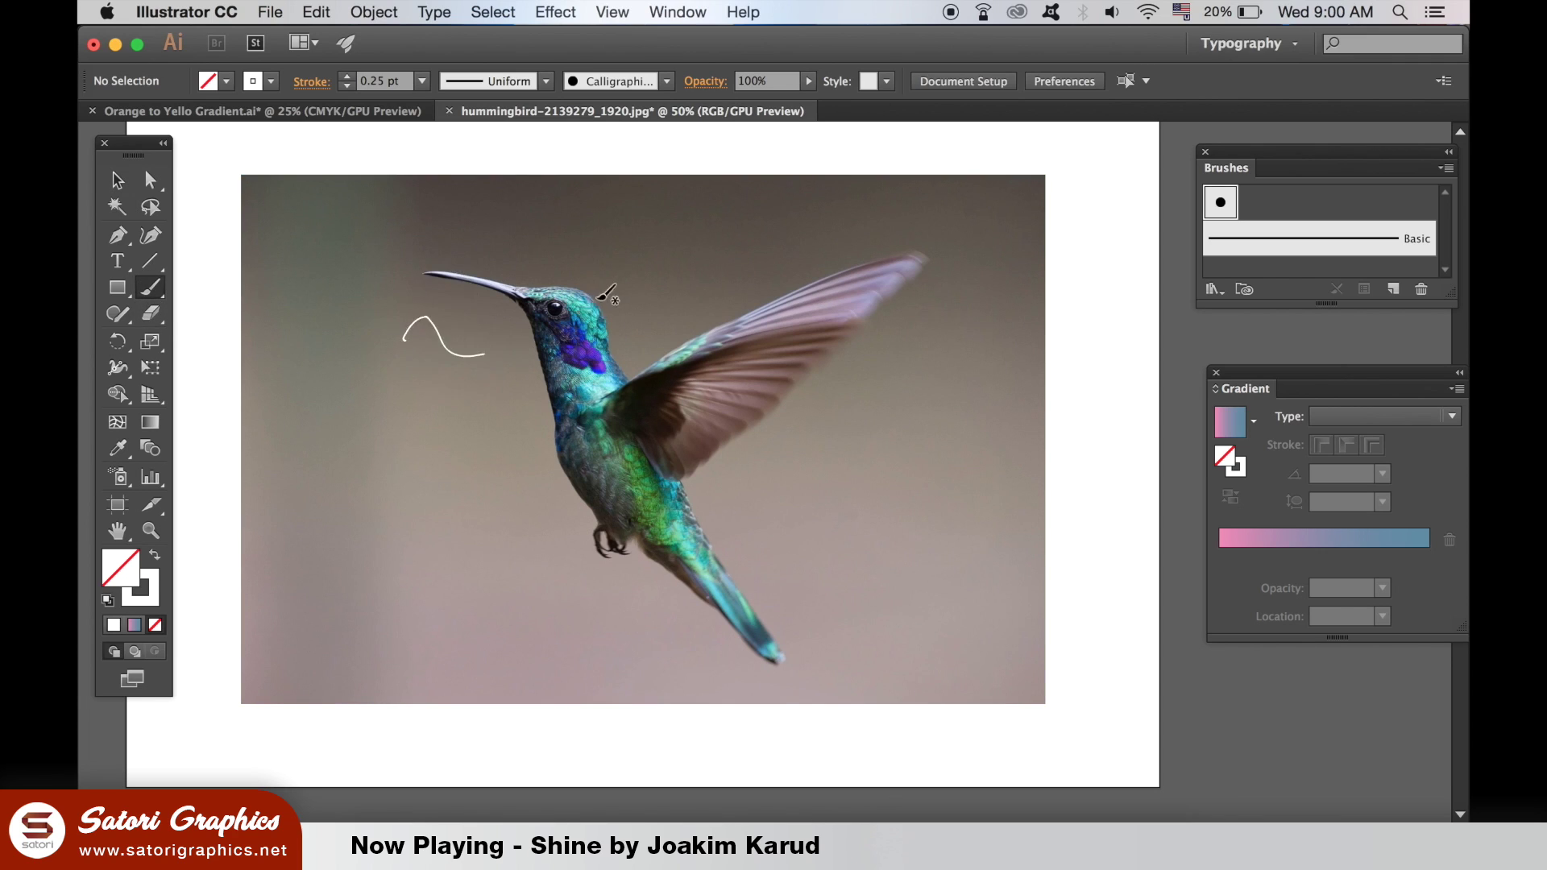
key(super+z)
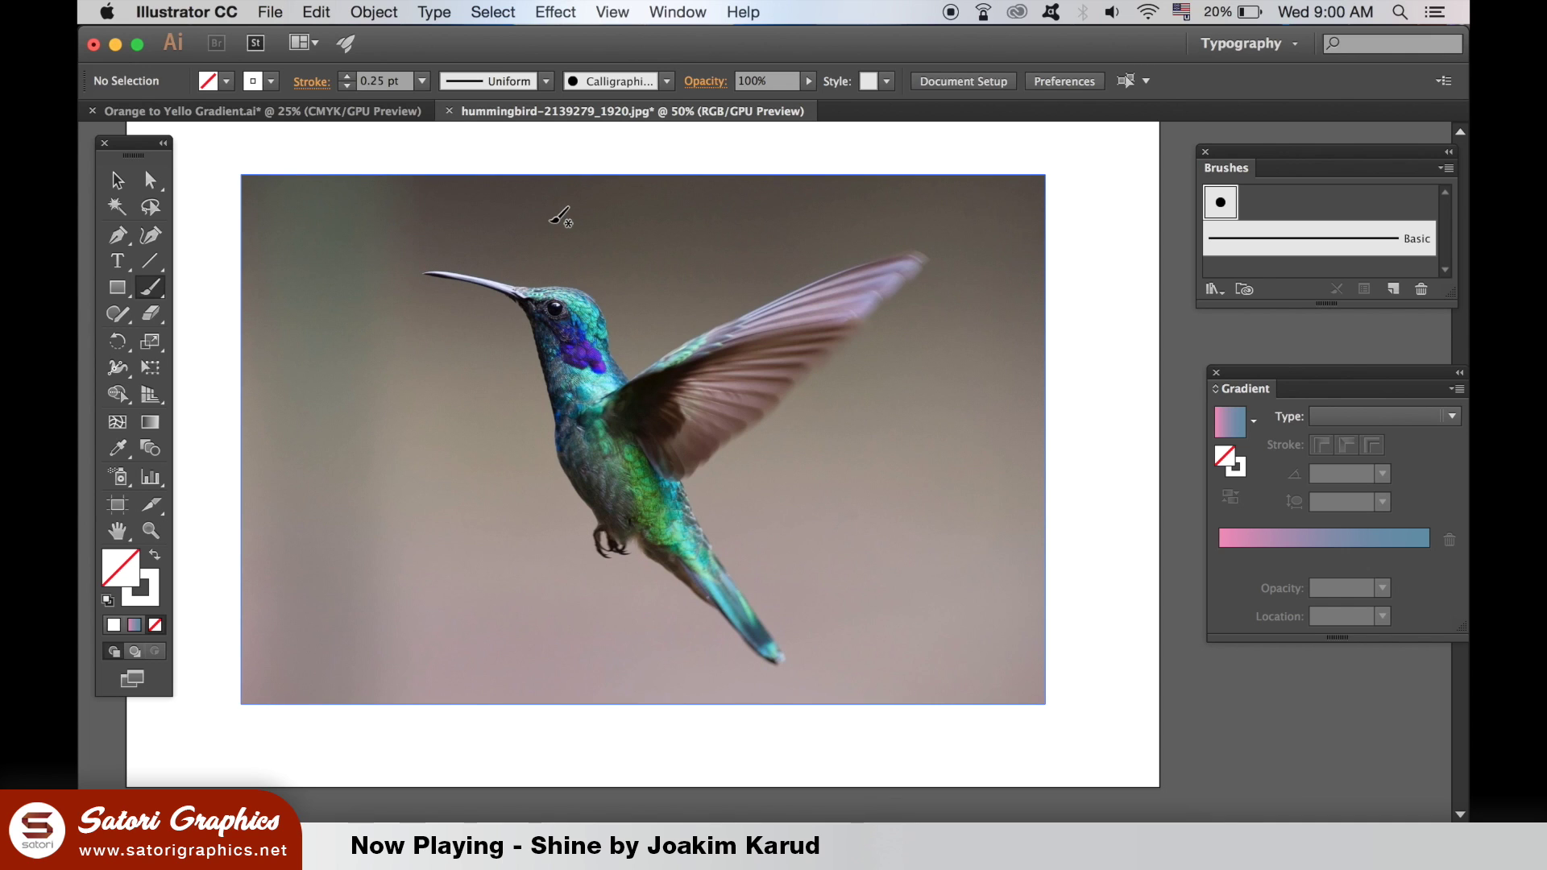
key(super+equal)
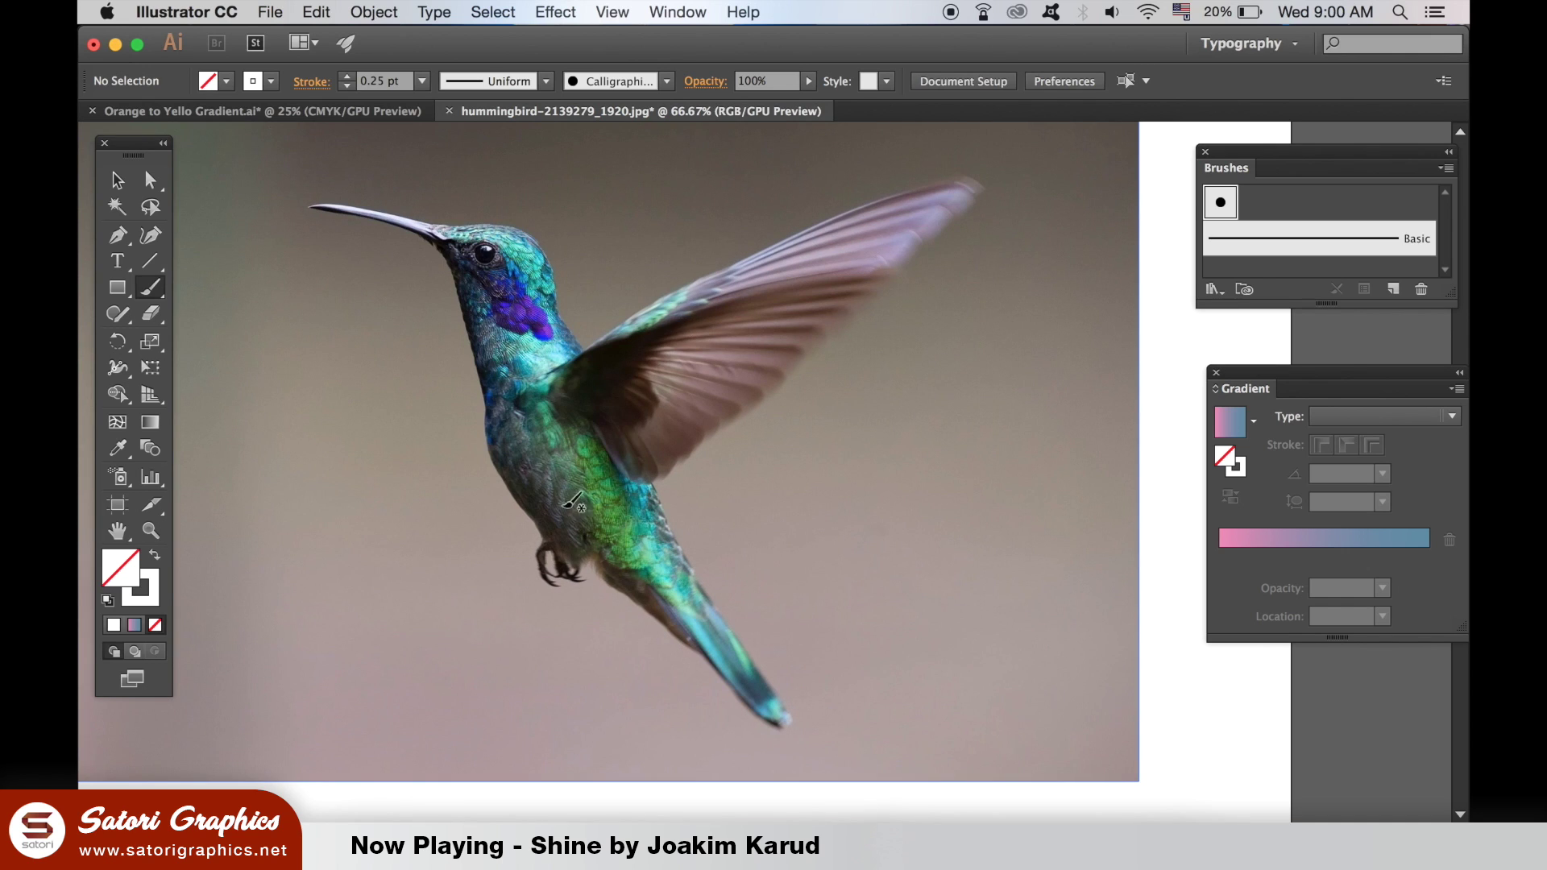
mouse_move(560, 400)
mouse_down()
mouse_move(623, 329)
mouse_move(803, 219)
mouse_move(962, 175)
mouse_move(982, 195)
mouse_move(768, 399)
mouse_move(649, 480)
mouse_move(562, 407)
mouse_move(629, 431)
mouse_move(660, 350)
mouse_move(834, 315)
mouse_move(779, 272)
mouse_move(595, 360)
mouse_move(649, 461)
mouse_up()
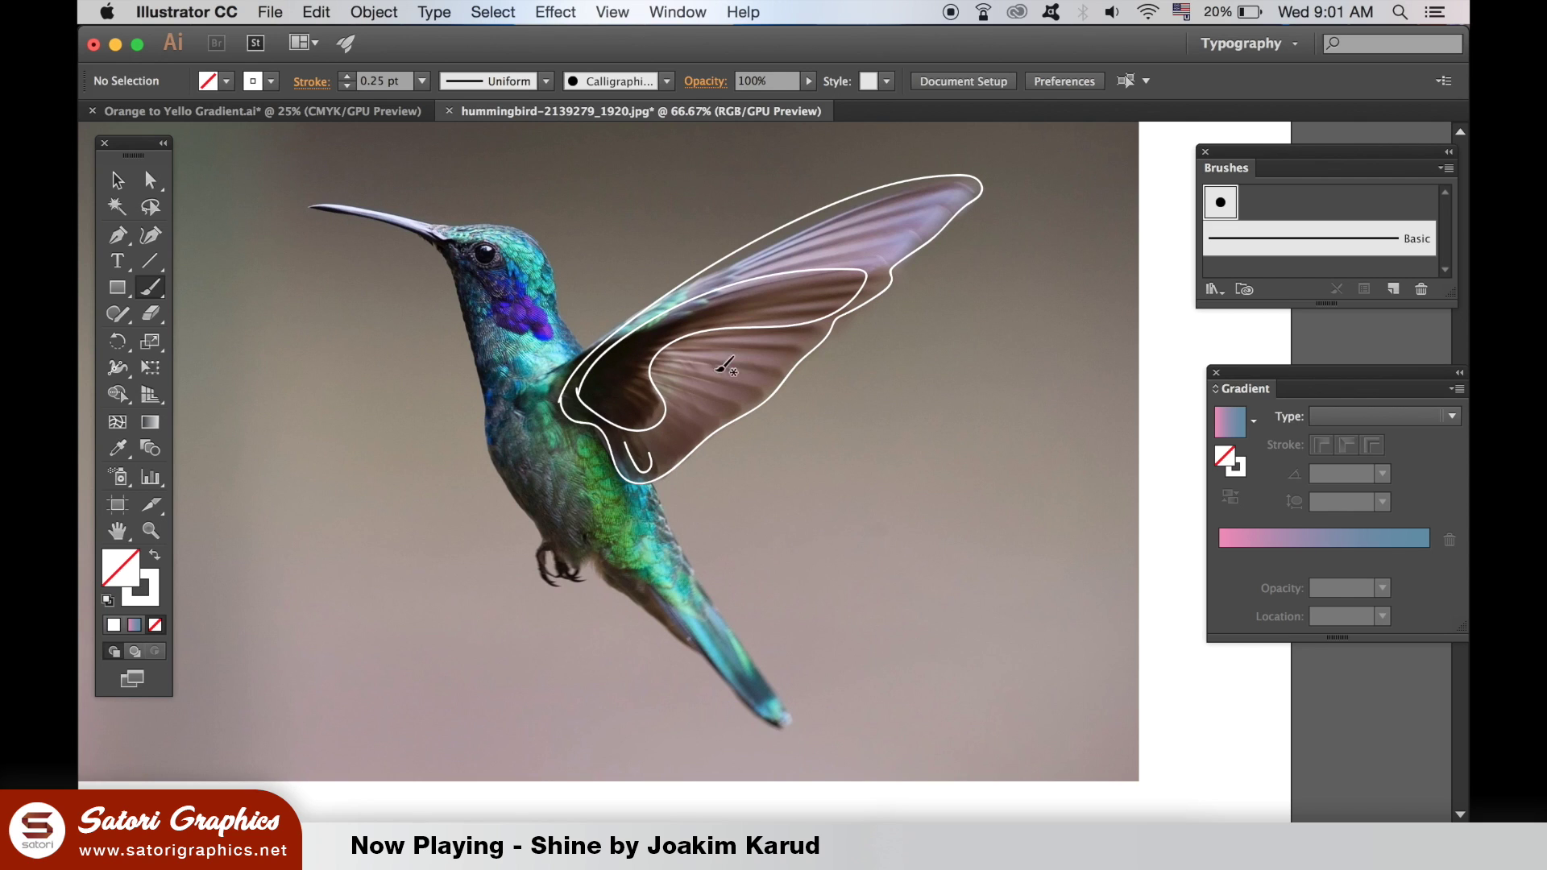
drag(675, 378, 762, 392)
mouse_move(702, 342)
mouse_down()
mouse_move(785, 356)
mouse_move(691, 360)
mouse_up()
drag(781, 261, 917, 216)
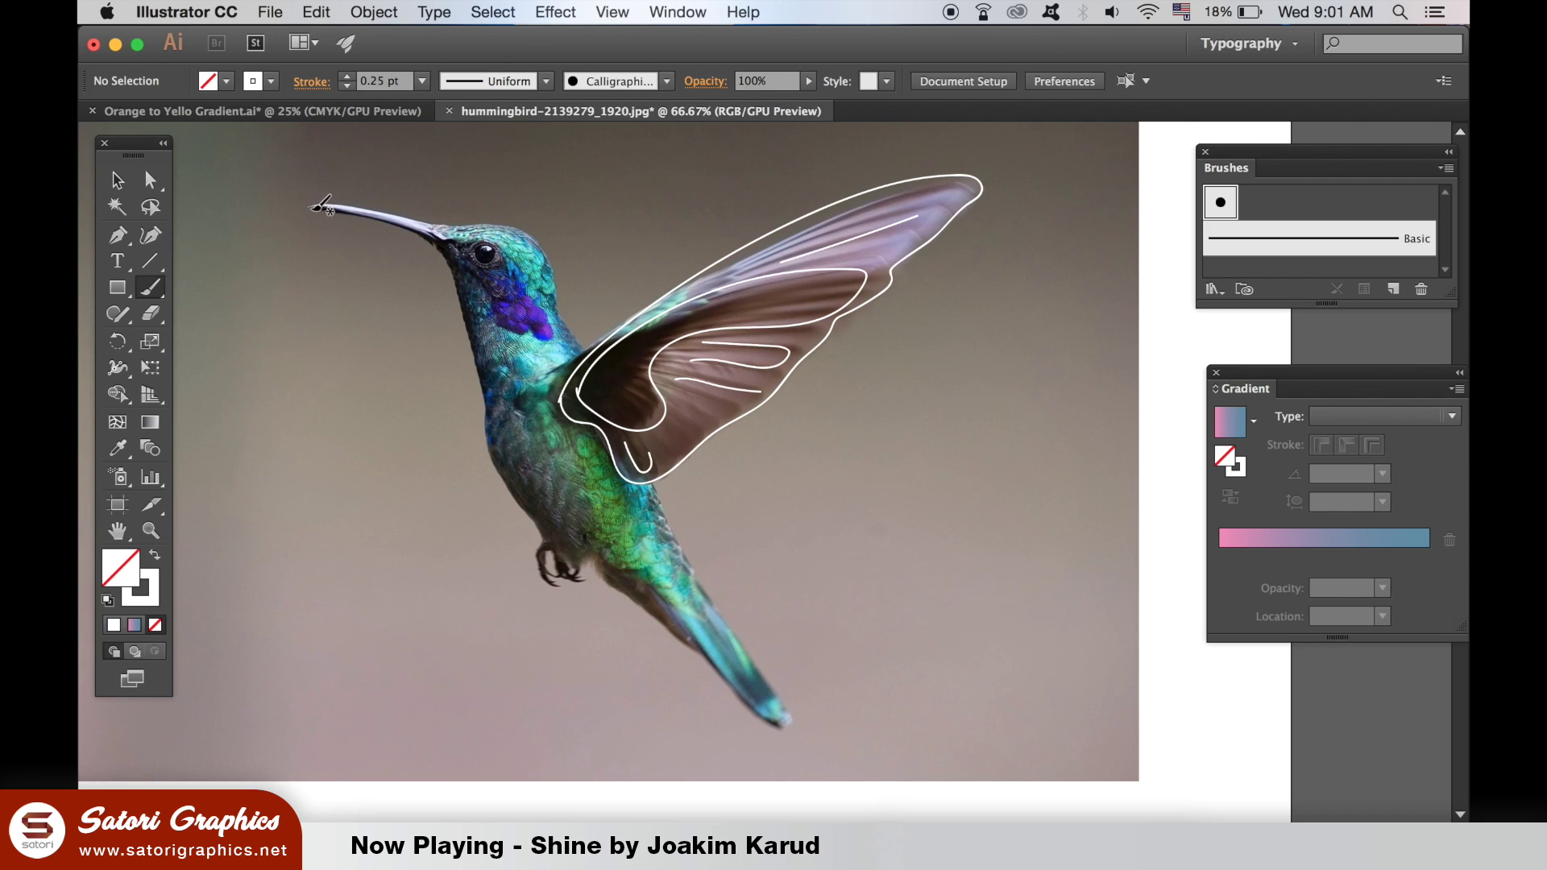
Trace the beak, head, throat patch, breast and tail as white outlines.
mouse_move(308, 207)
mouse_down()
mouse_move(499, 221)
mouse_move(550, 246)
mouse_move(564, 324)
mouse_move(488, 365)
mouse_move(423, 234)
mouse_move(312, 206)
mouse_up()
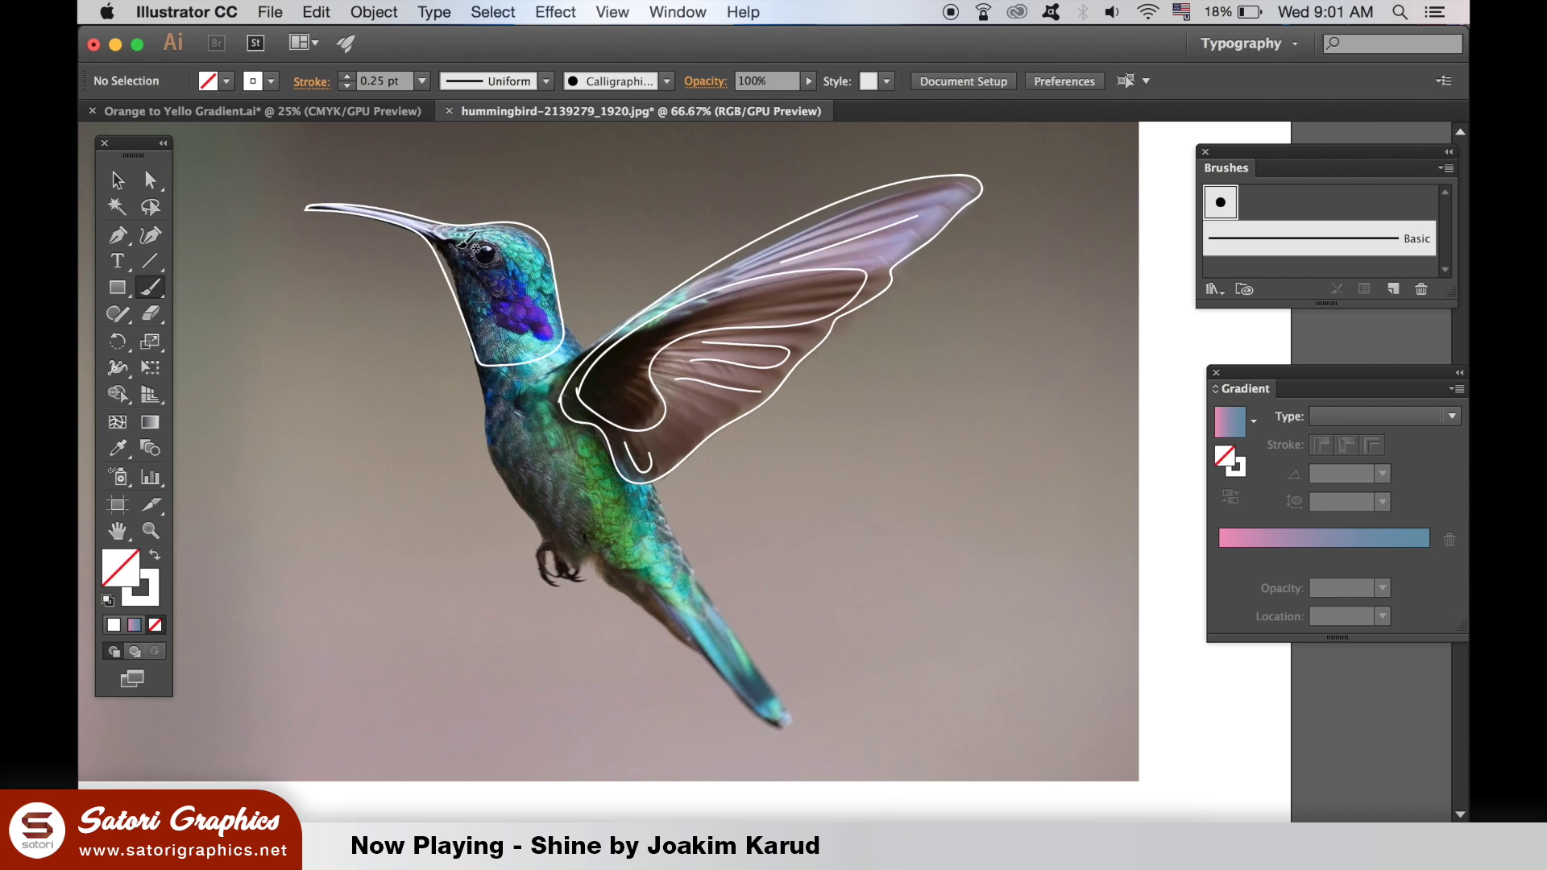
mouse_move(475, 243)
mouse_down()
mouse_move(556, 331)
mouse_move(467, 244)
mouse_up()
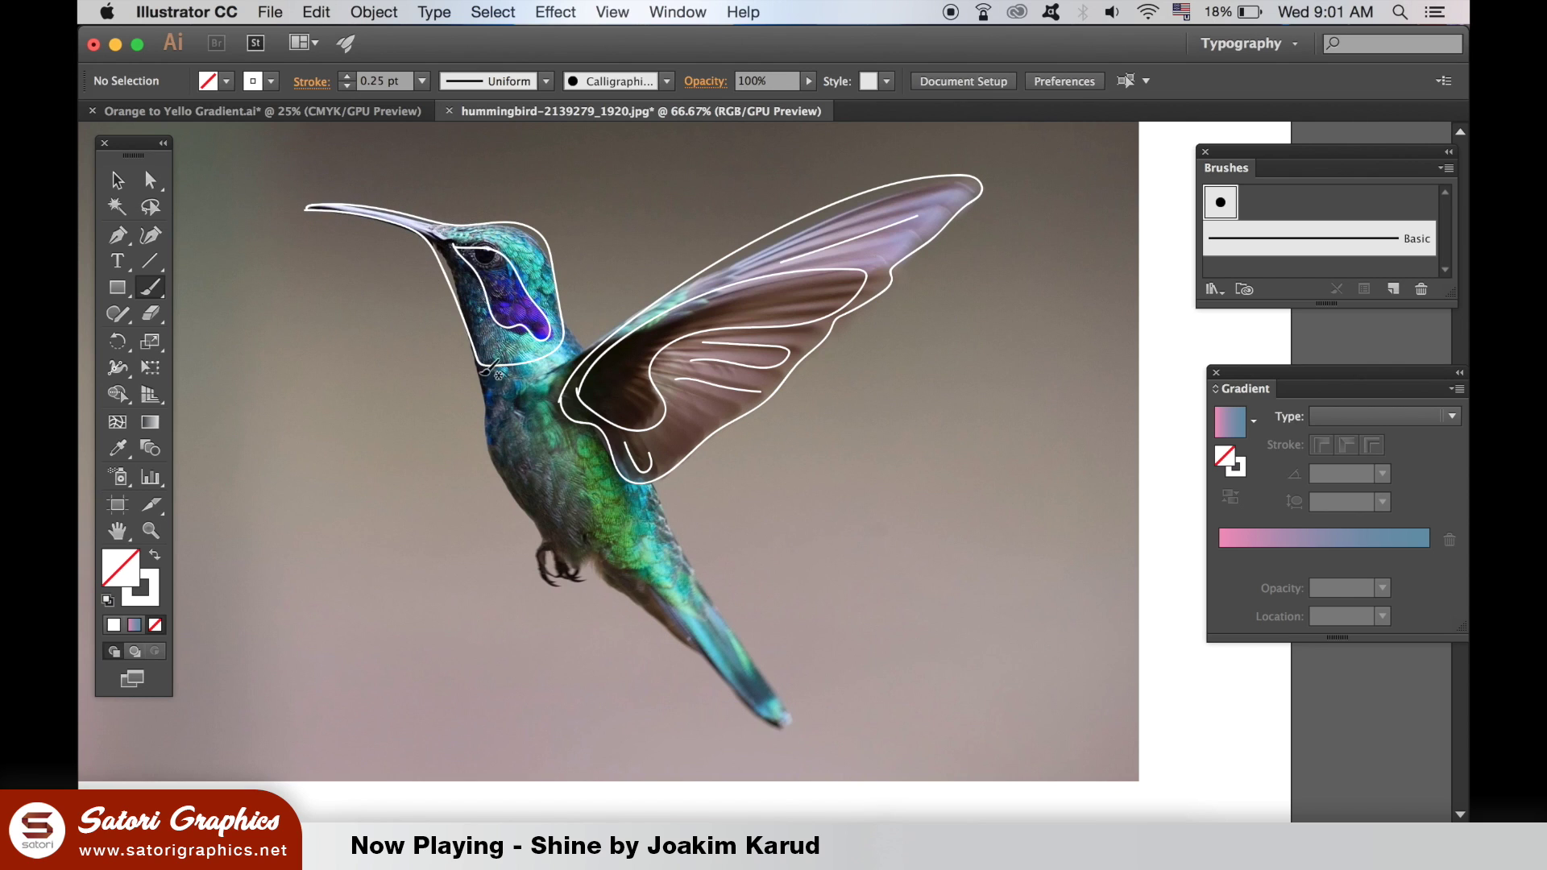
mouse_move(481, 364)
mouse_down()
mouse_move(537, 560)
mouse_move(599, 572)
mouse_move(788, 731)
mouse_move(651, 484)
mouse_move(574, 420)
mouse_move(561, 314)
mouse_move(551, 355)
mouse_move(486, 364)
mouse_up()
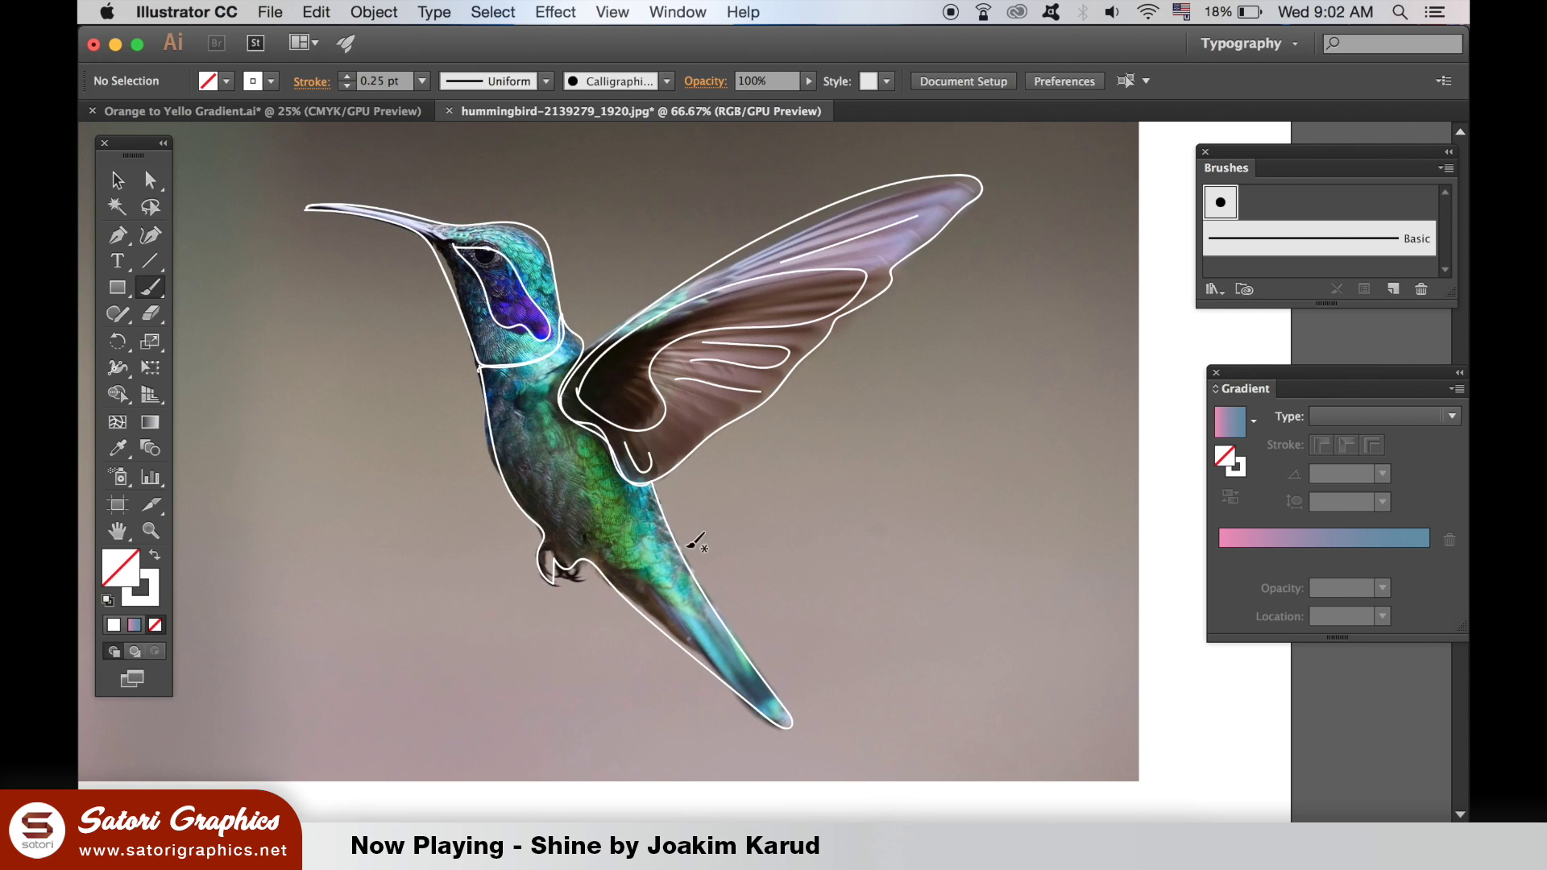
mouse_move(594, 489)
mouse_down()
mouse_move(663, 590)
mouse_move(722, 634)
mouse_move(598, 487)
mouse_up()
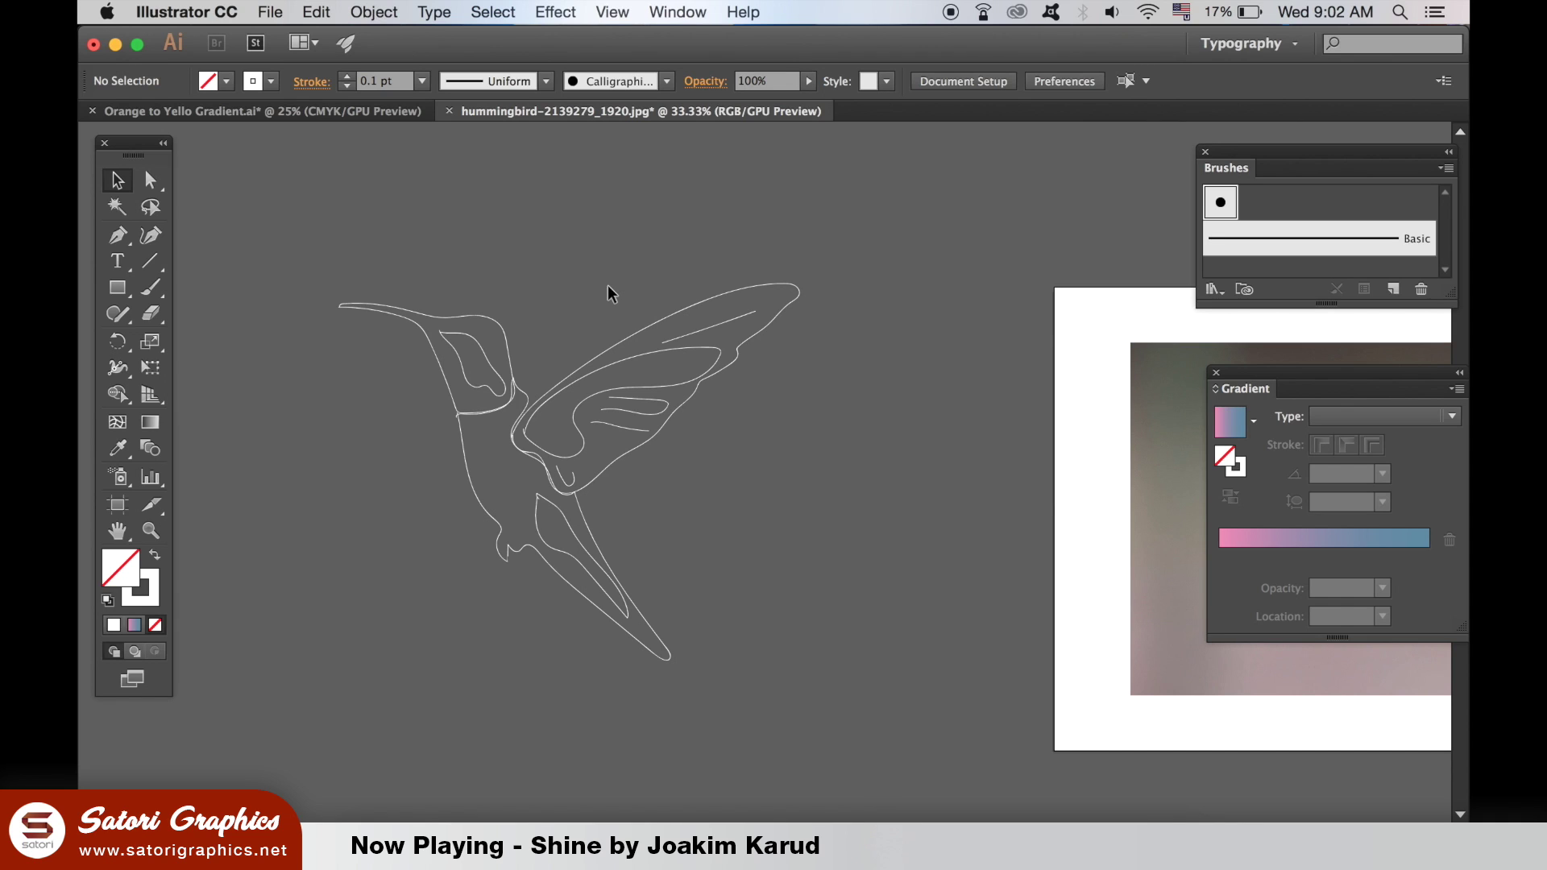
Select the wing paths and set Blend Options to Specified Steps of 18.
drag(578, 282, 751, 460)
shift+click(567, 478)
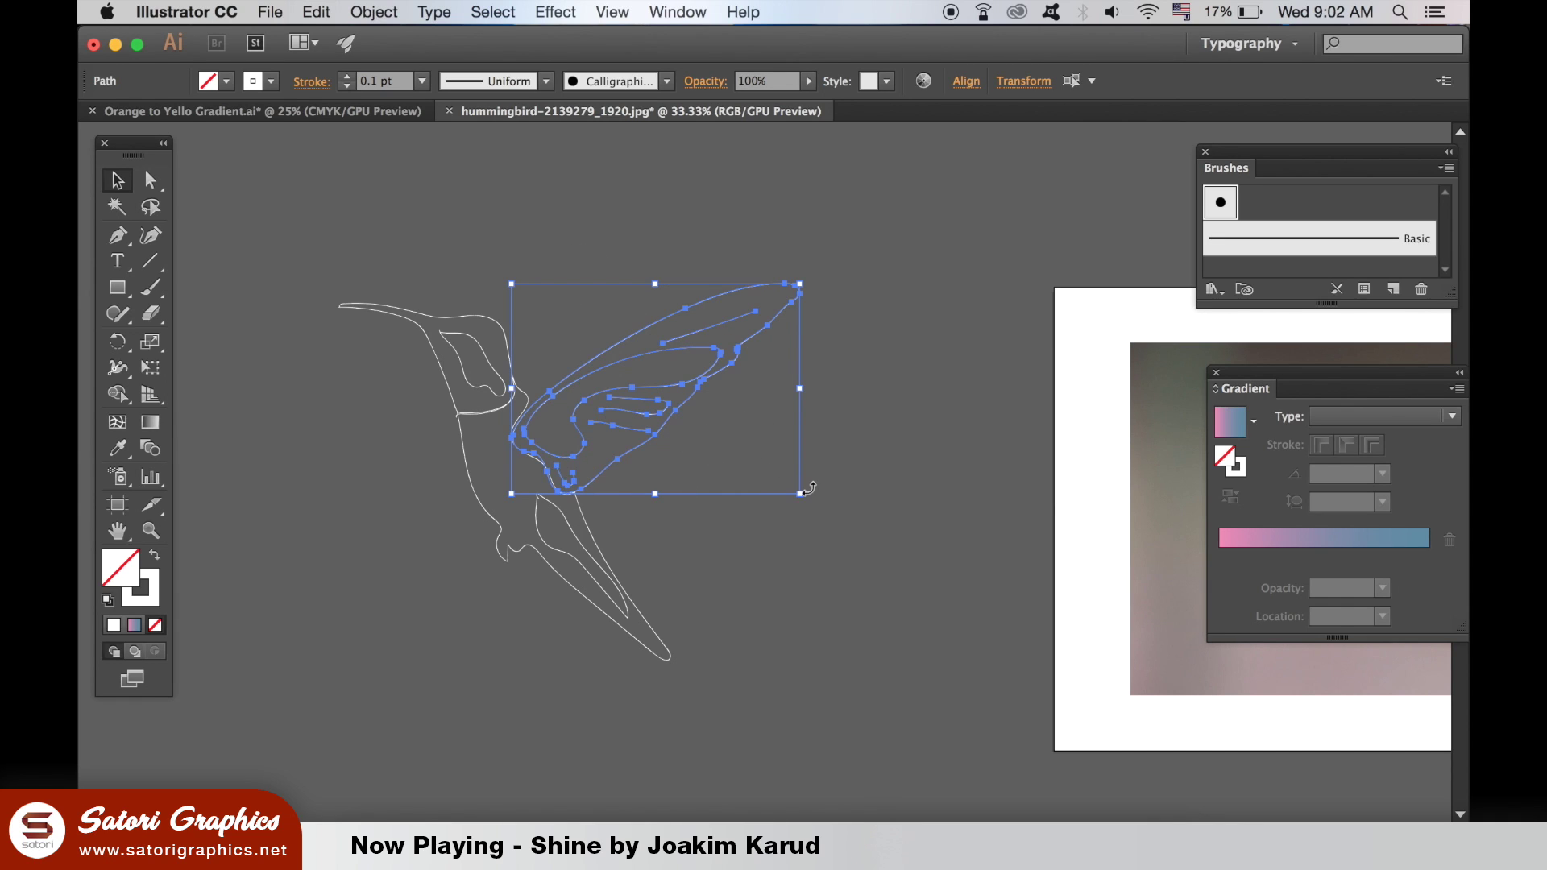
click(402, 10)
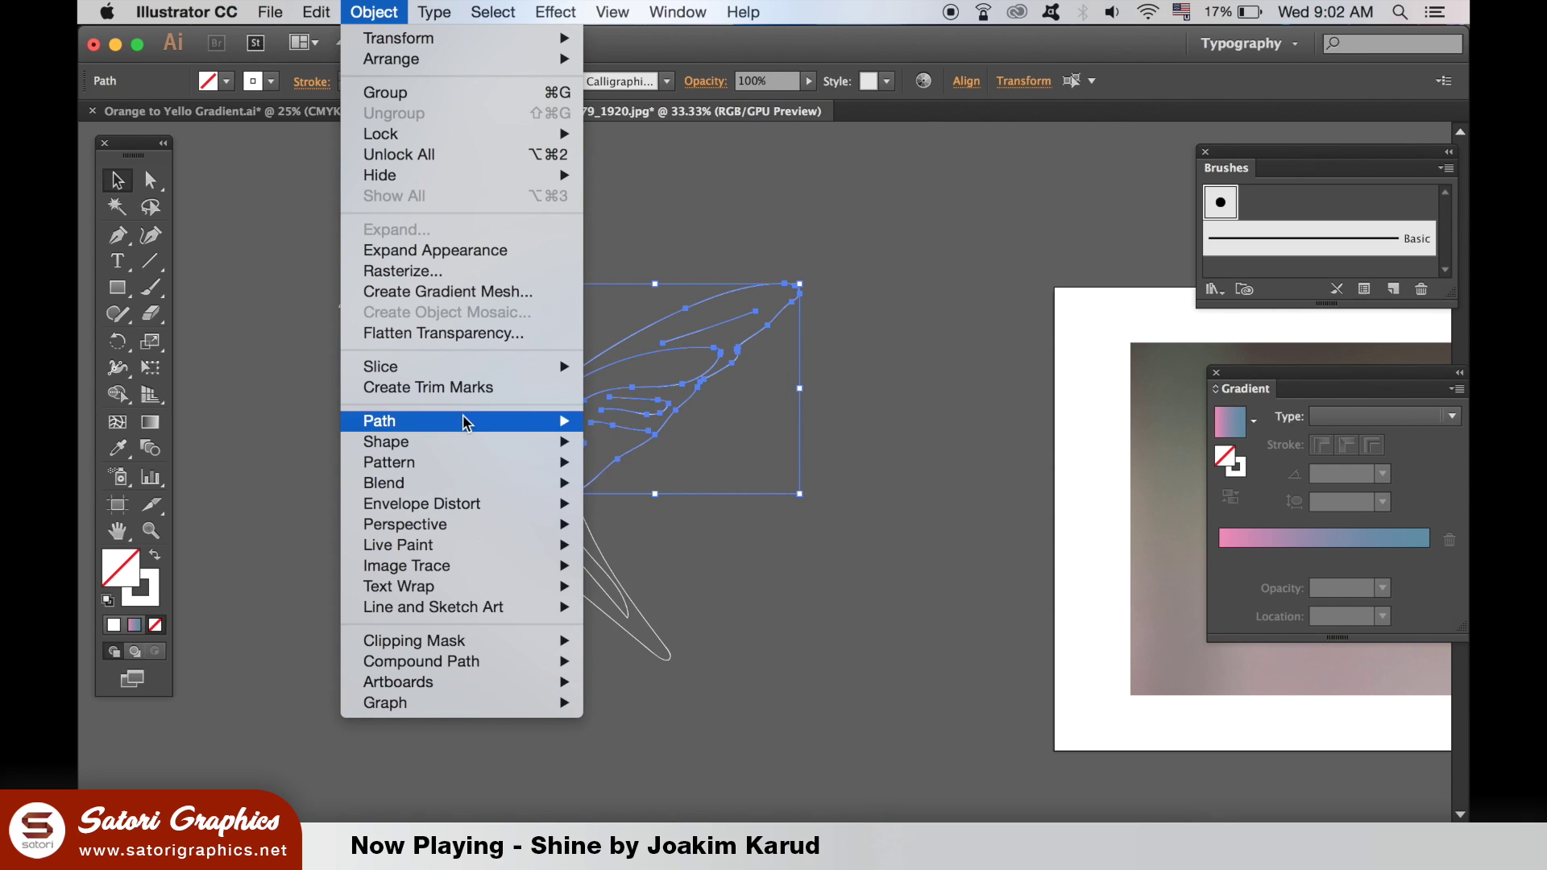
mouse_move(460, 447)
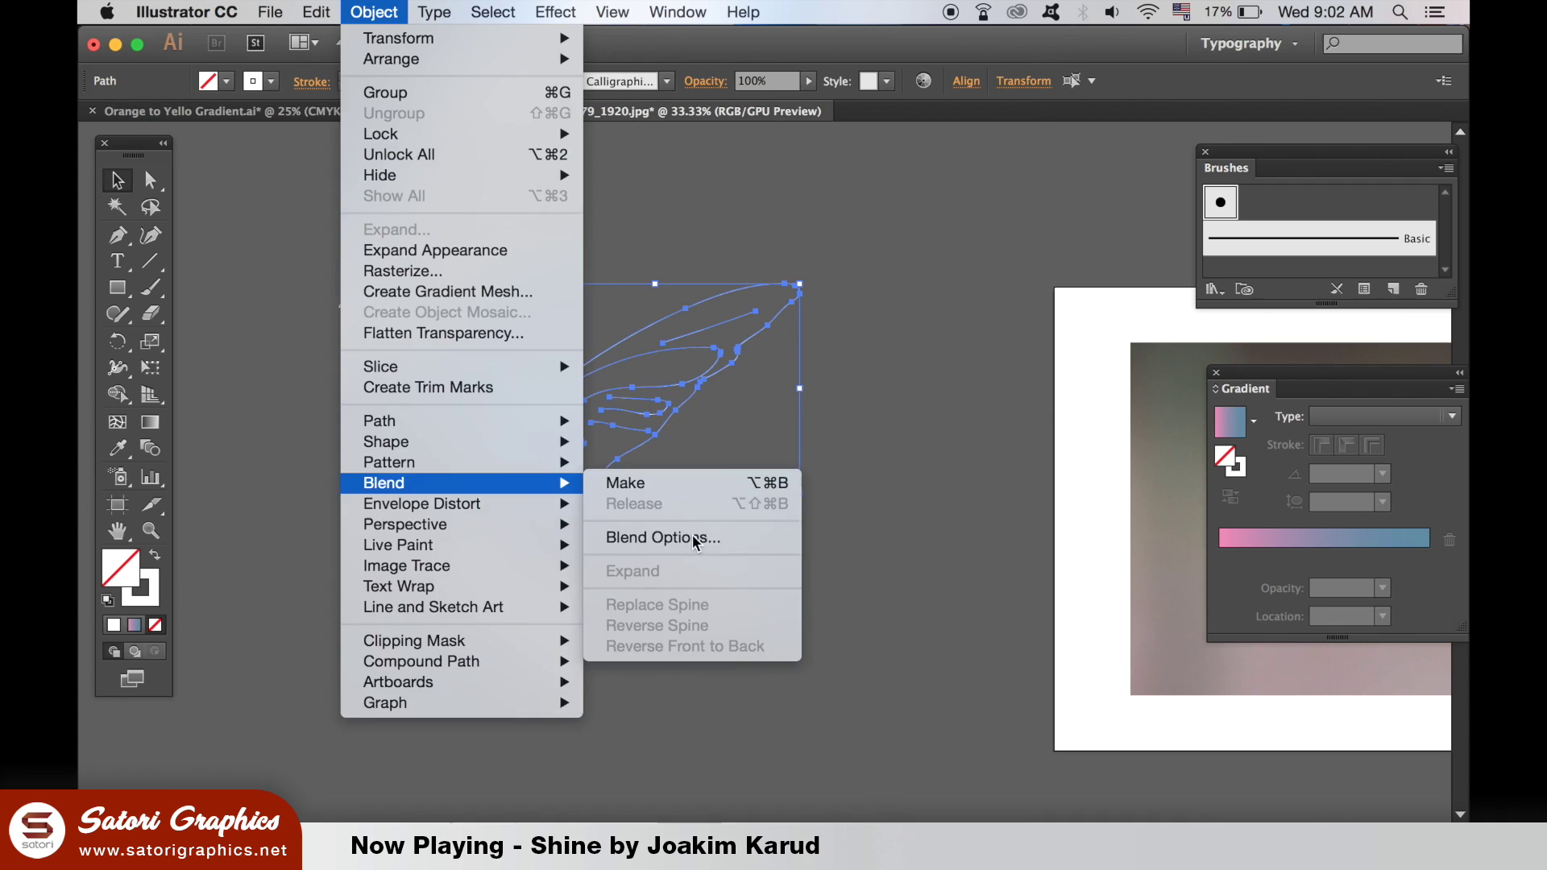
click(1136, 319)
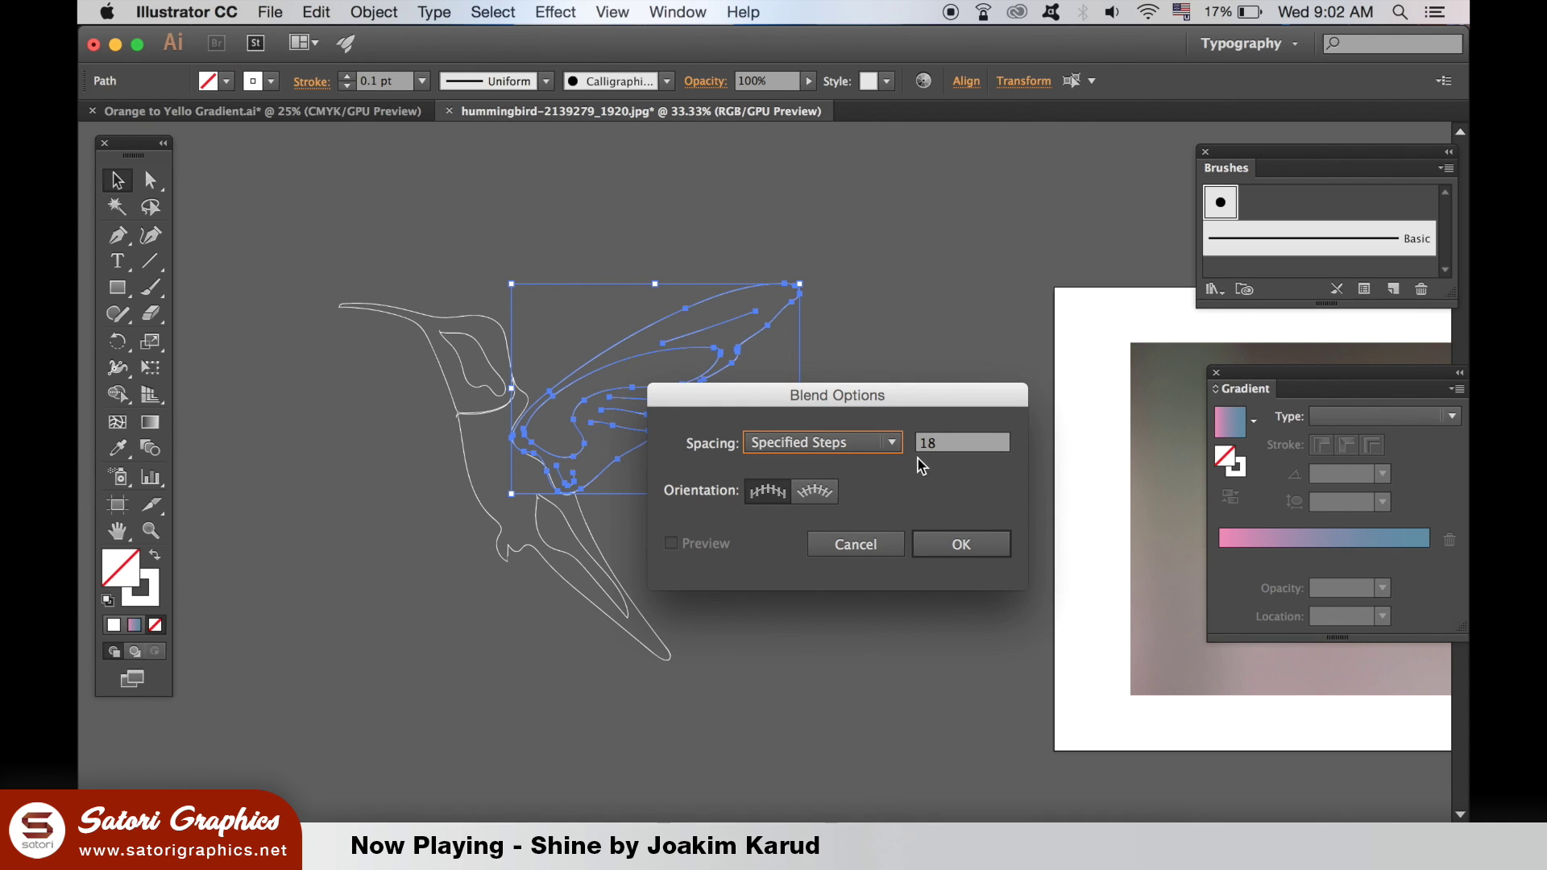
click(870, 443)
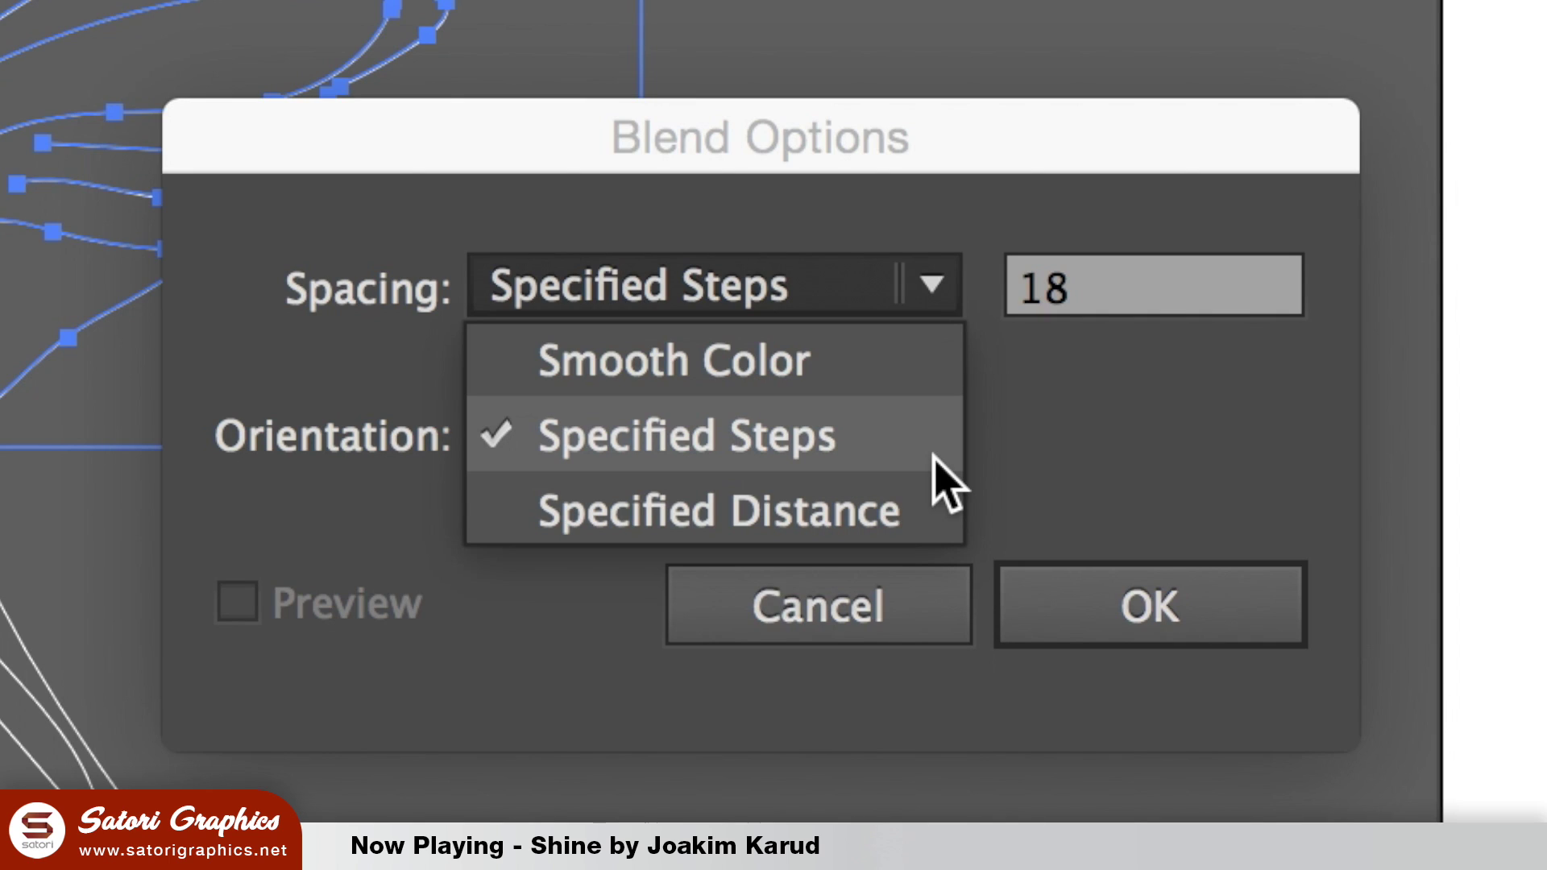
click(935, 457)
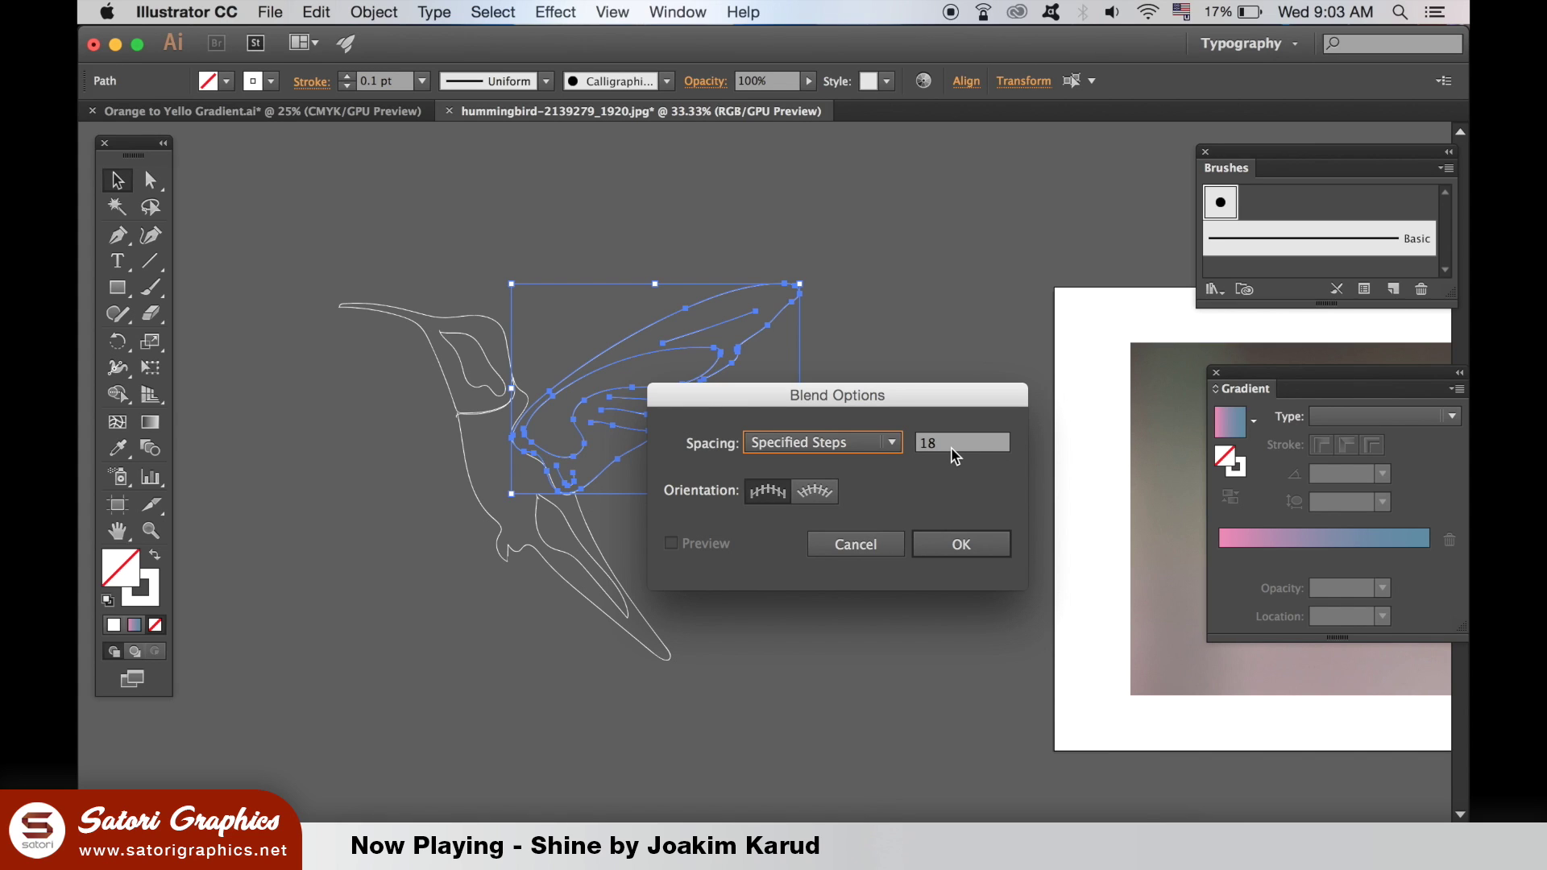
click(954, 544)
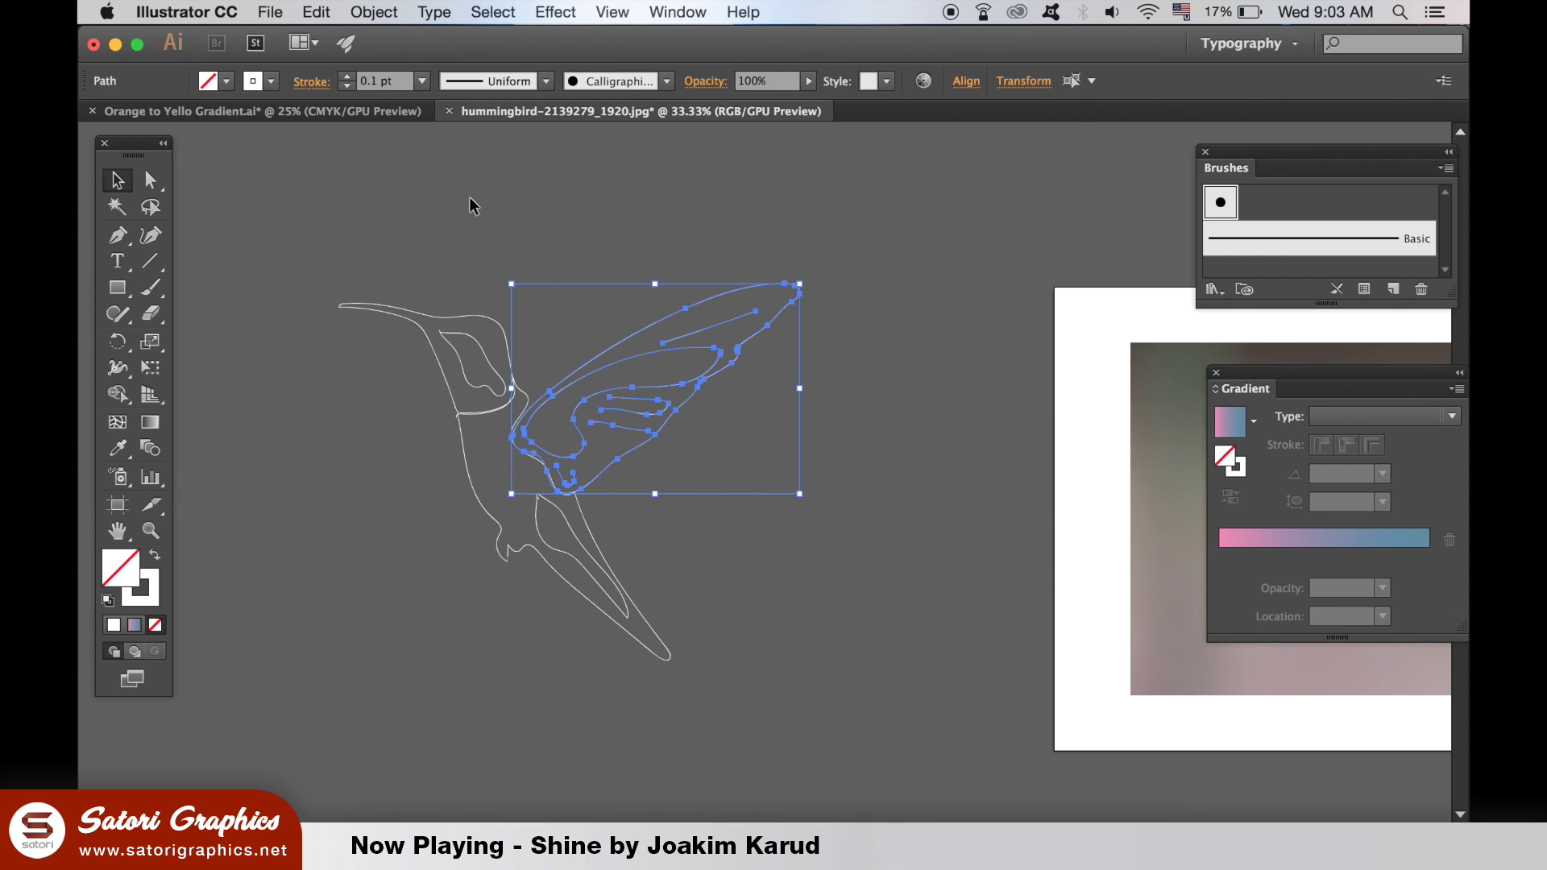
Make the blend from the selected wing paths with Object > Blend > Make.
click(374, 11)
mouse_move(509, 486)
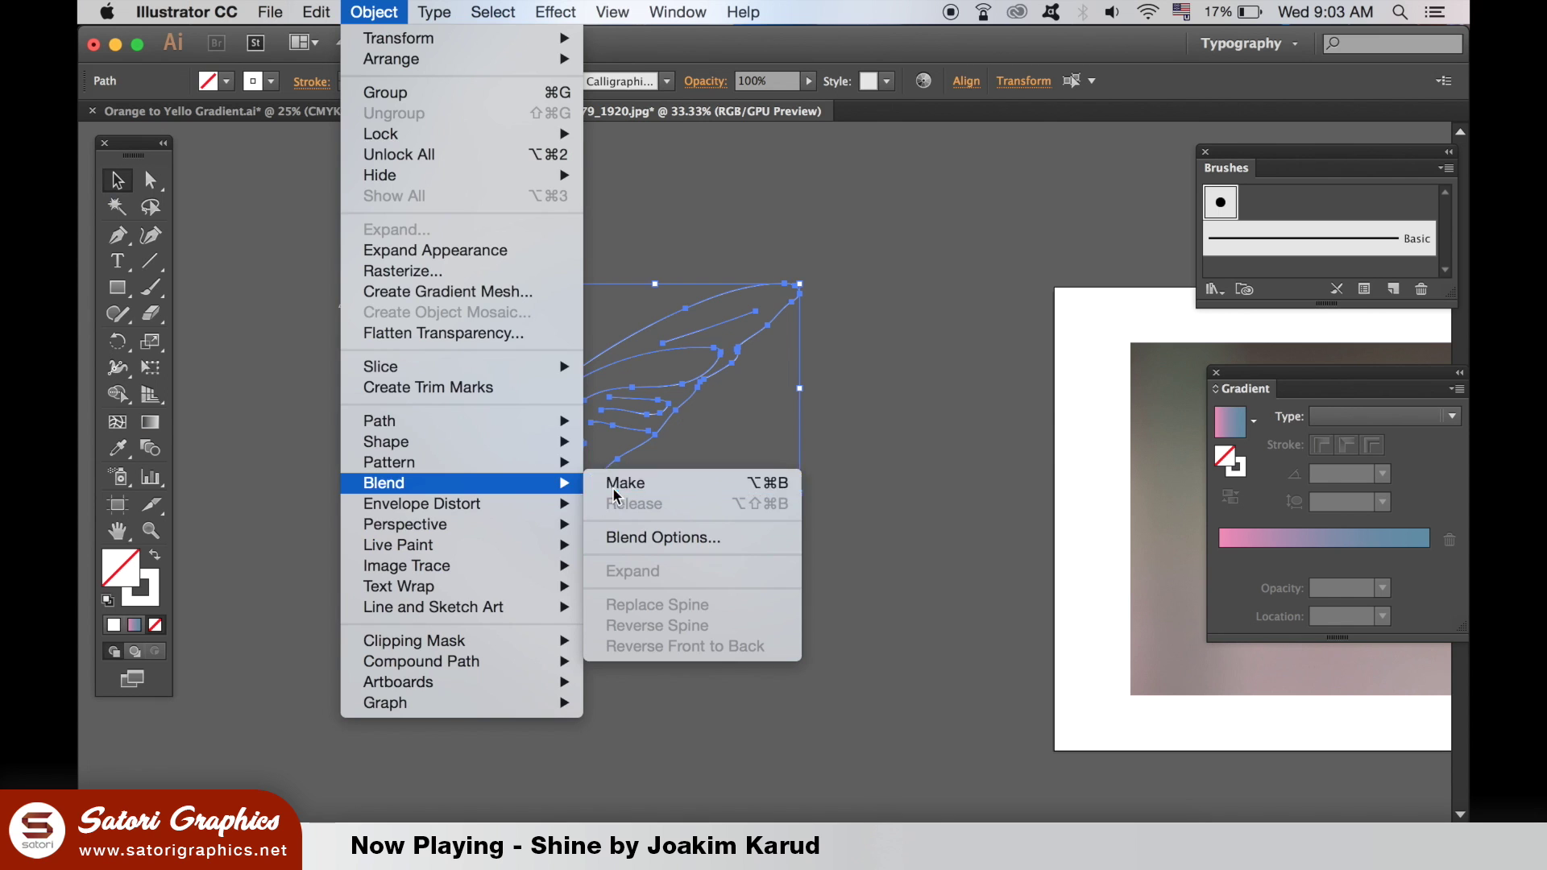
click(936, 164)
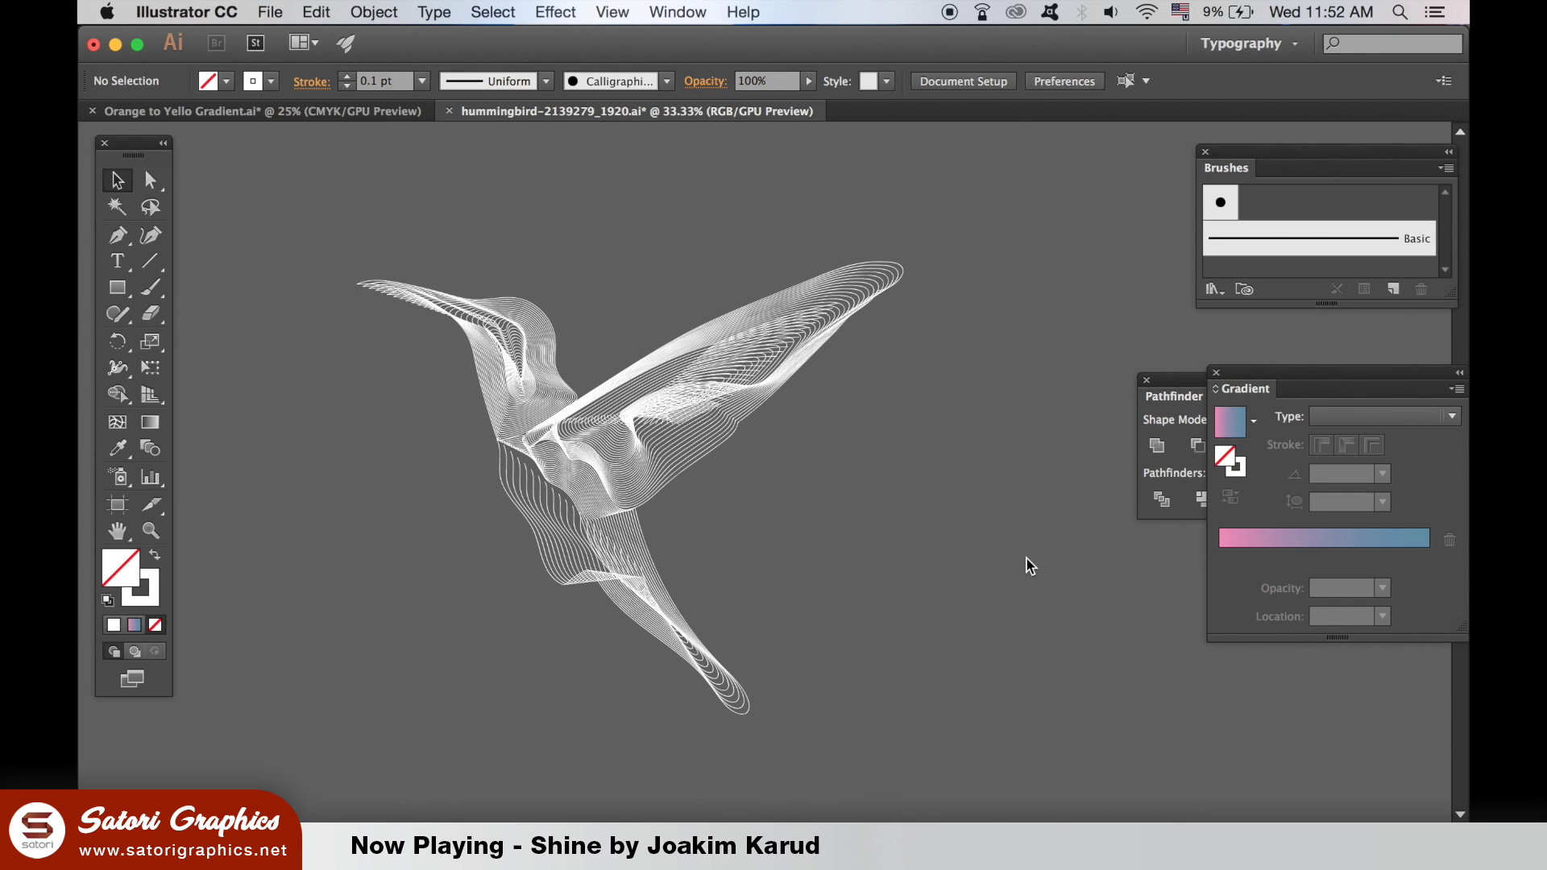
key(super+equal)
key(super+equal)
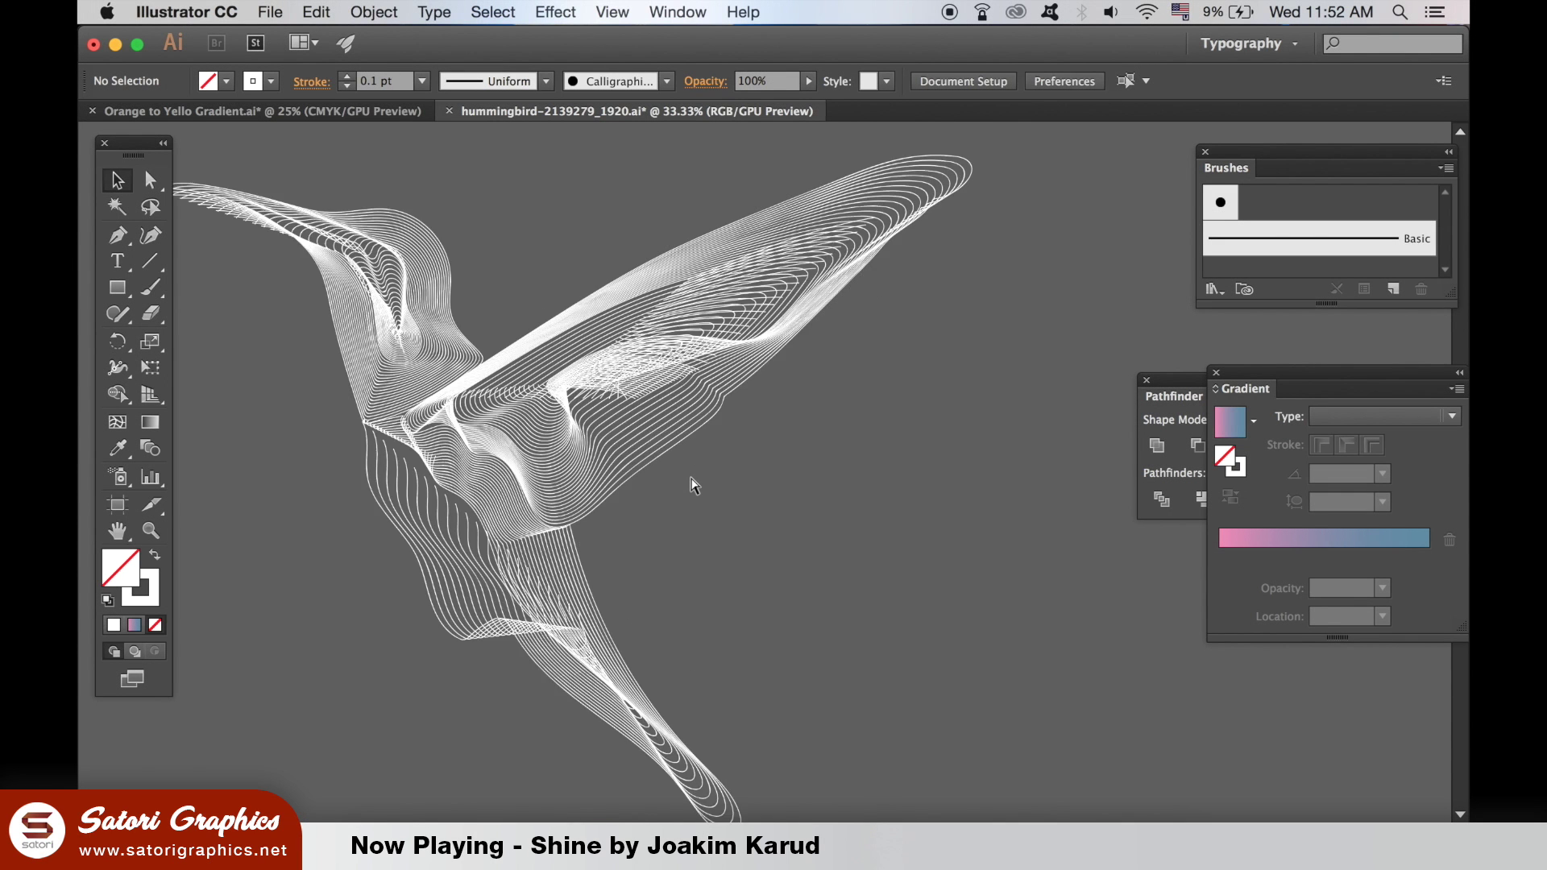
drag(660, 459, 927, 278)
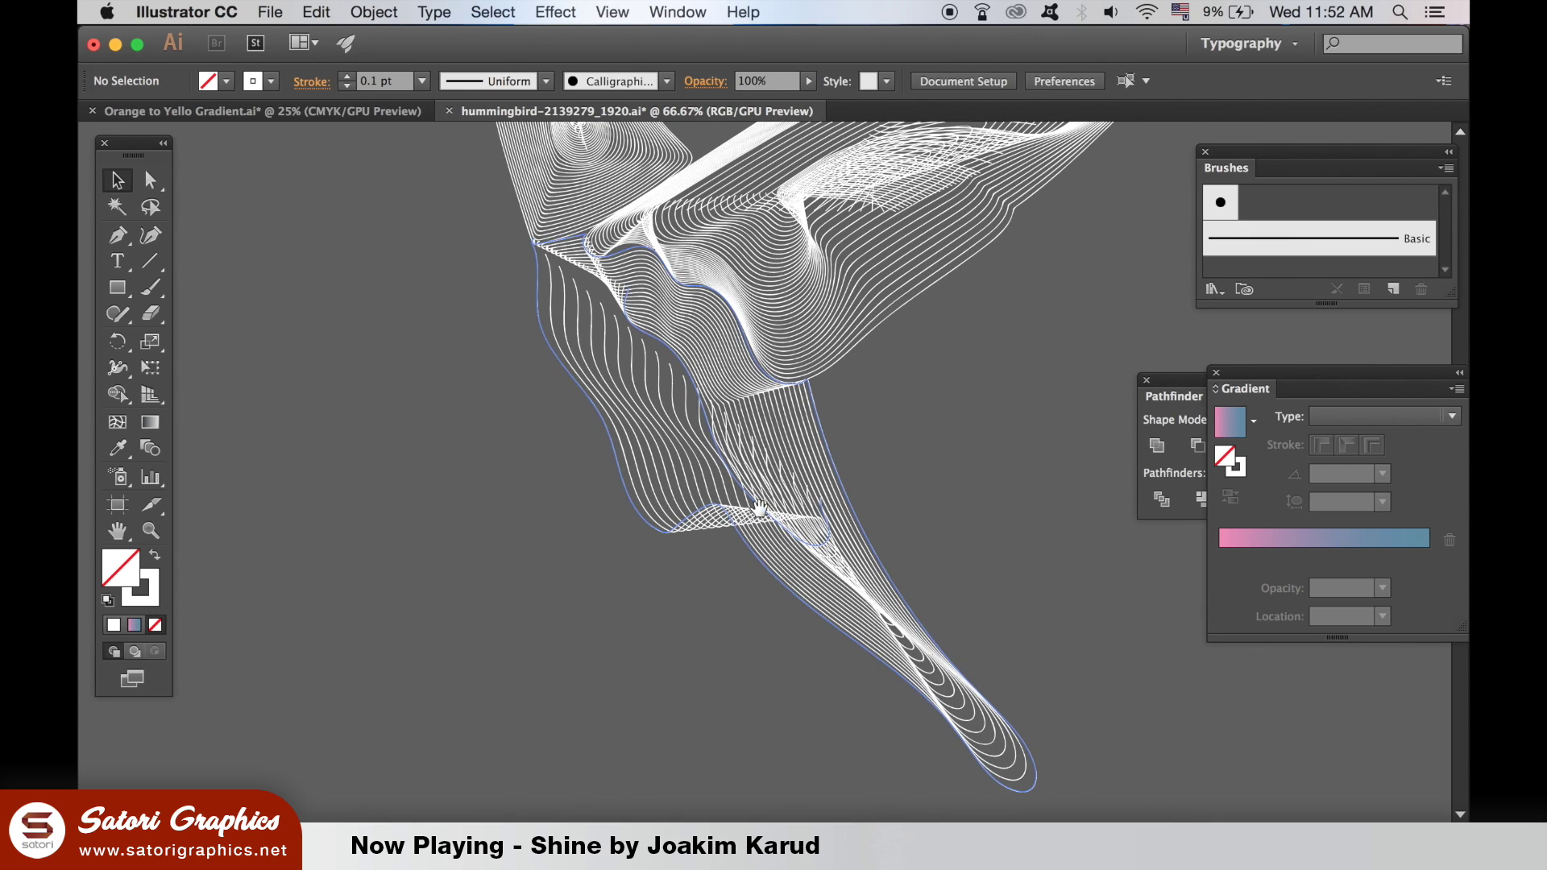
drag(1018, 283, 987, 531)
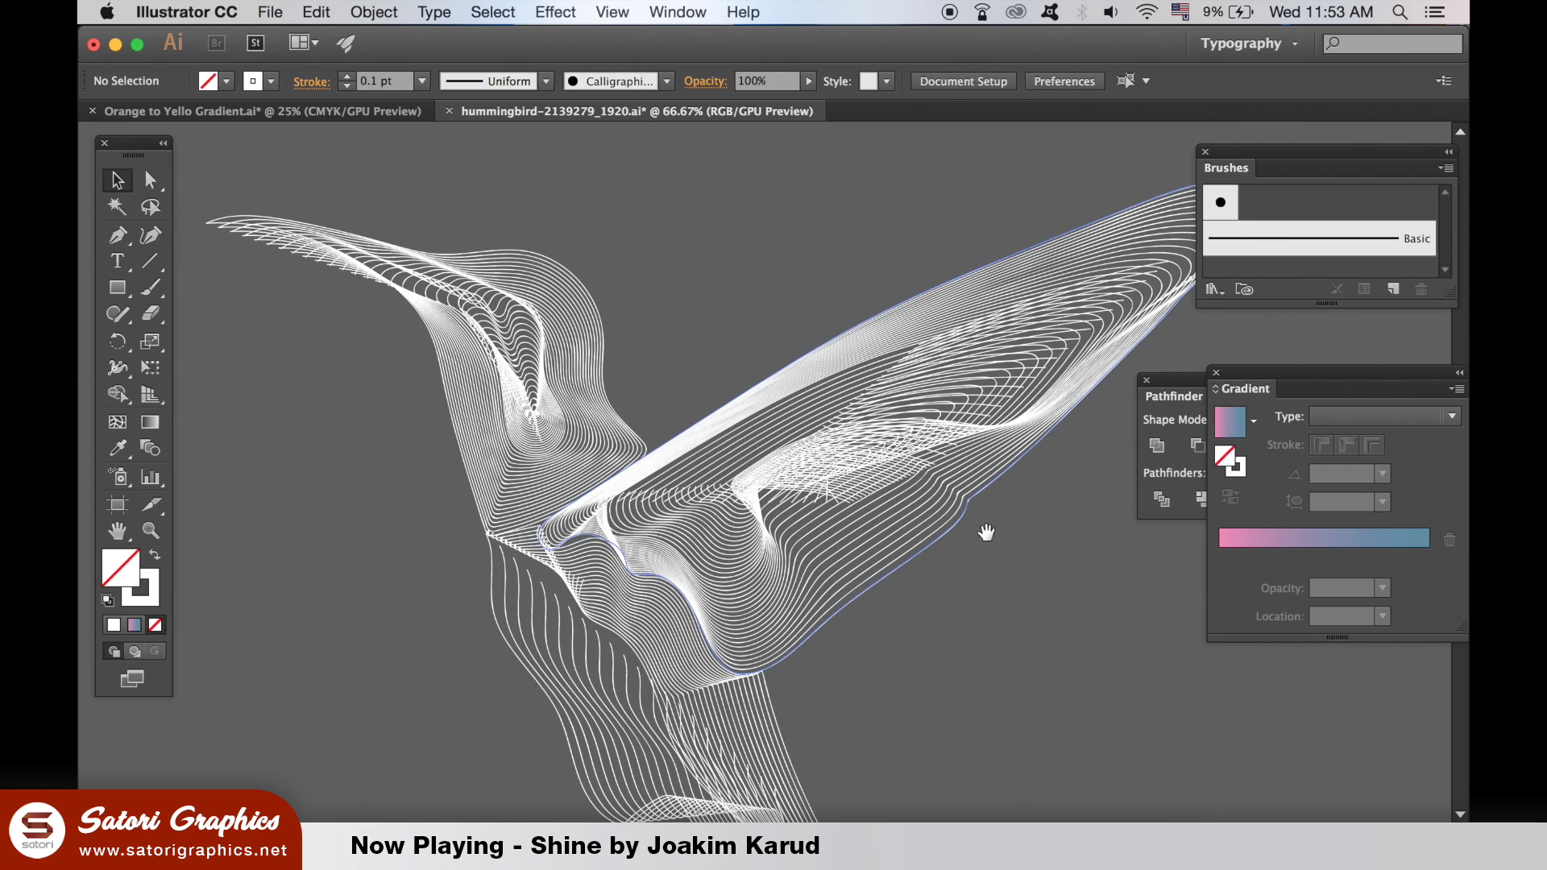
key(super+minus)
key(super+minus)
key(super+minus)
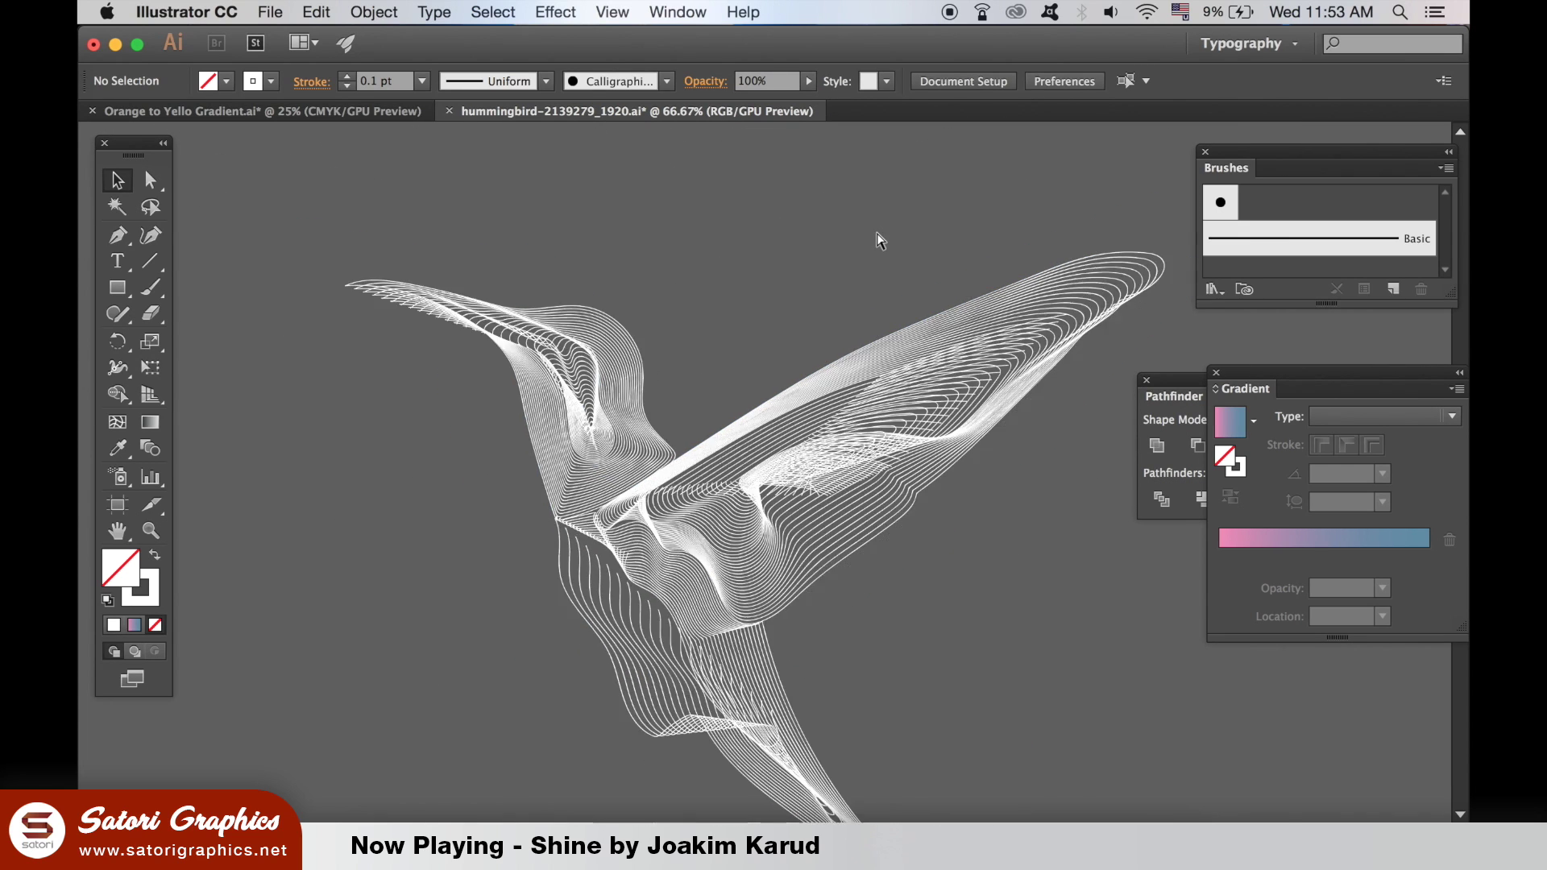
drag(876, 232, 774, 216)
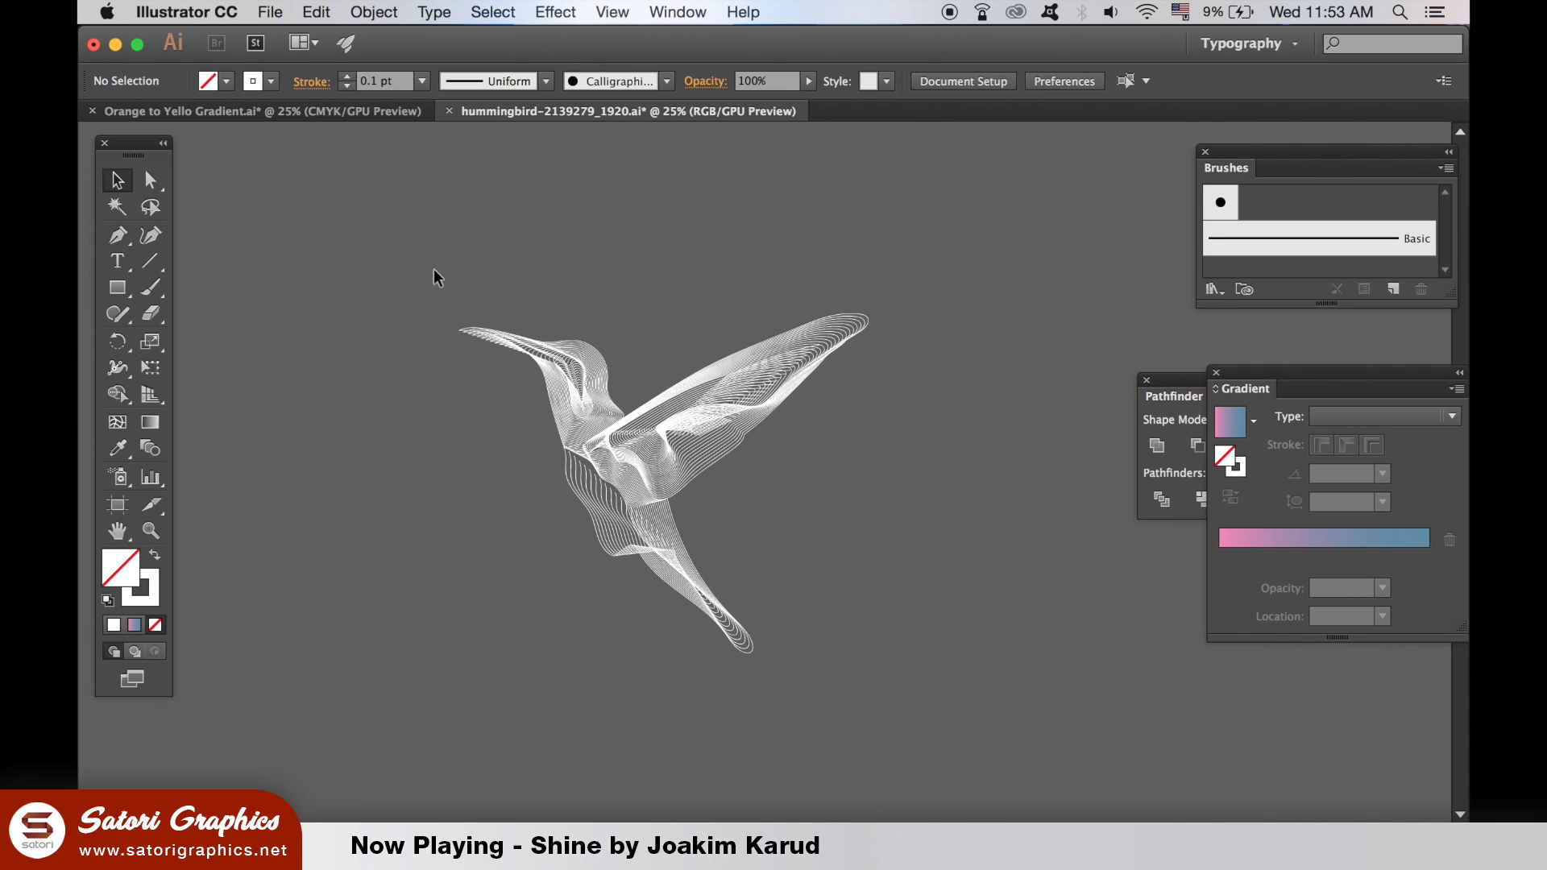
Give the hummingbird group a light yellow stroke colour.
drag(910, 622, 871, 667)
click(155, 591)
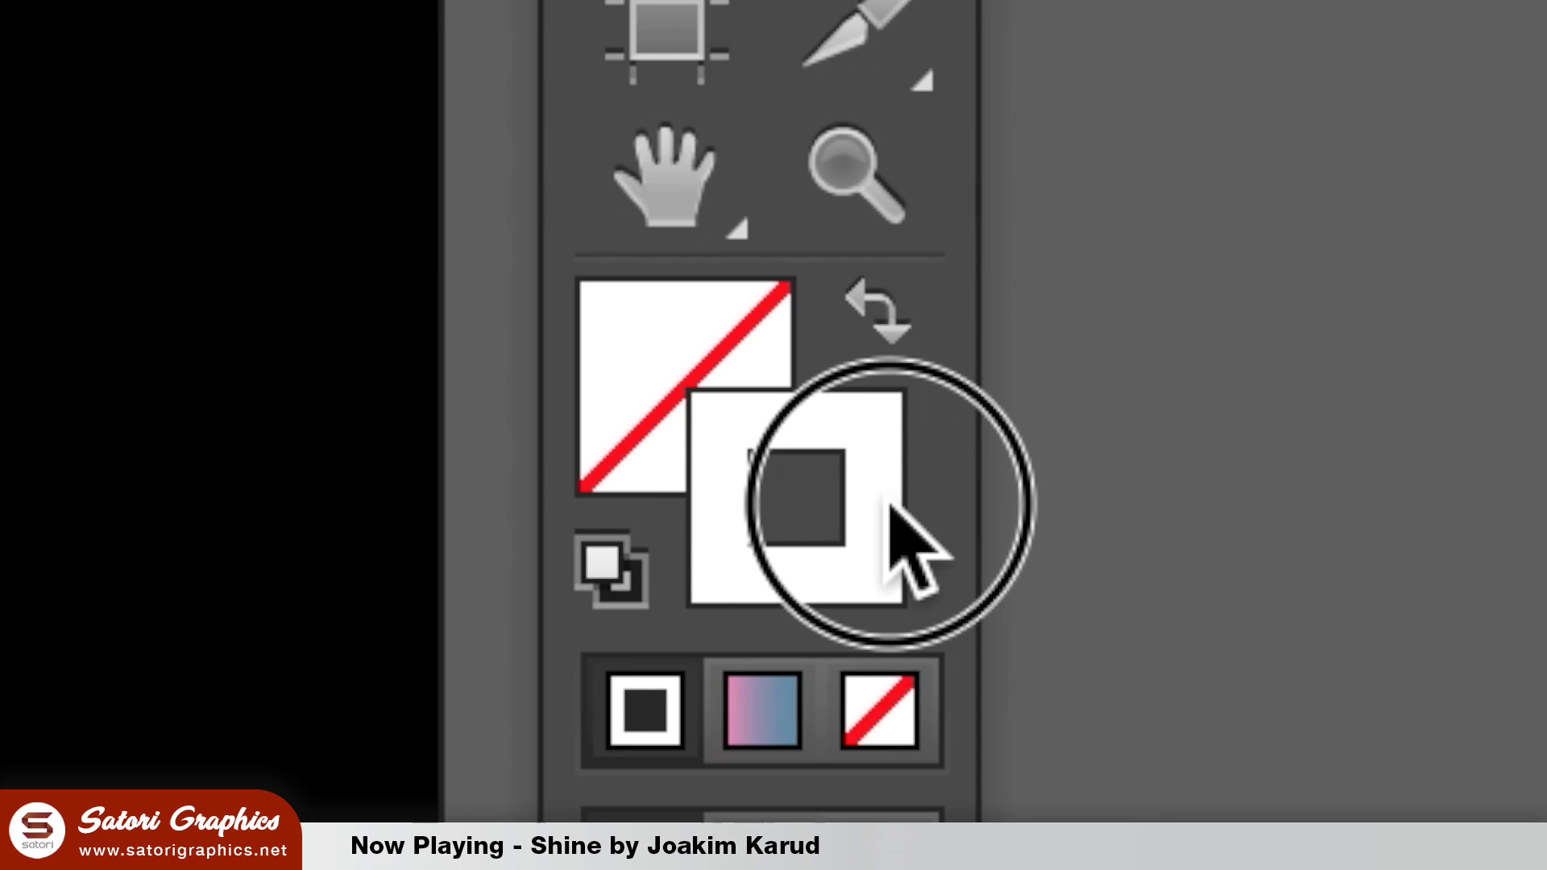
double_click(891, 506)
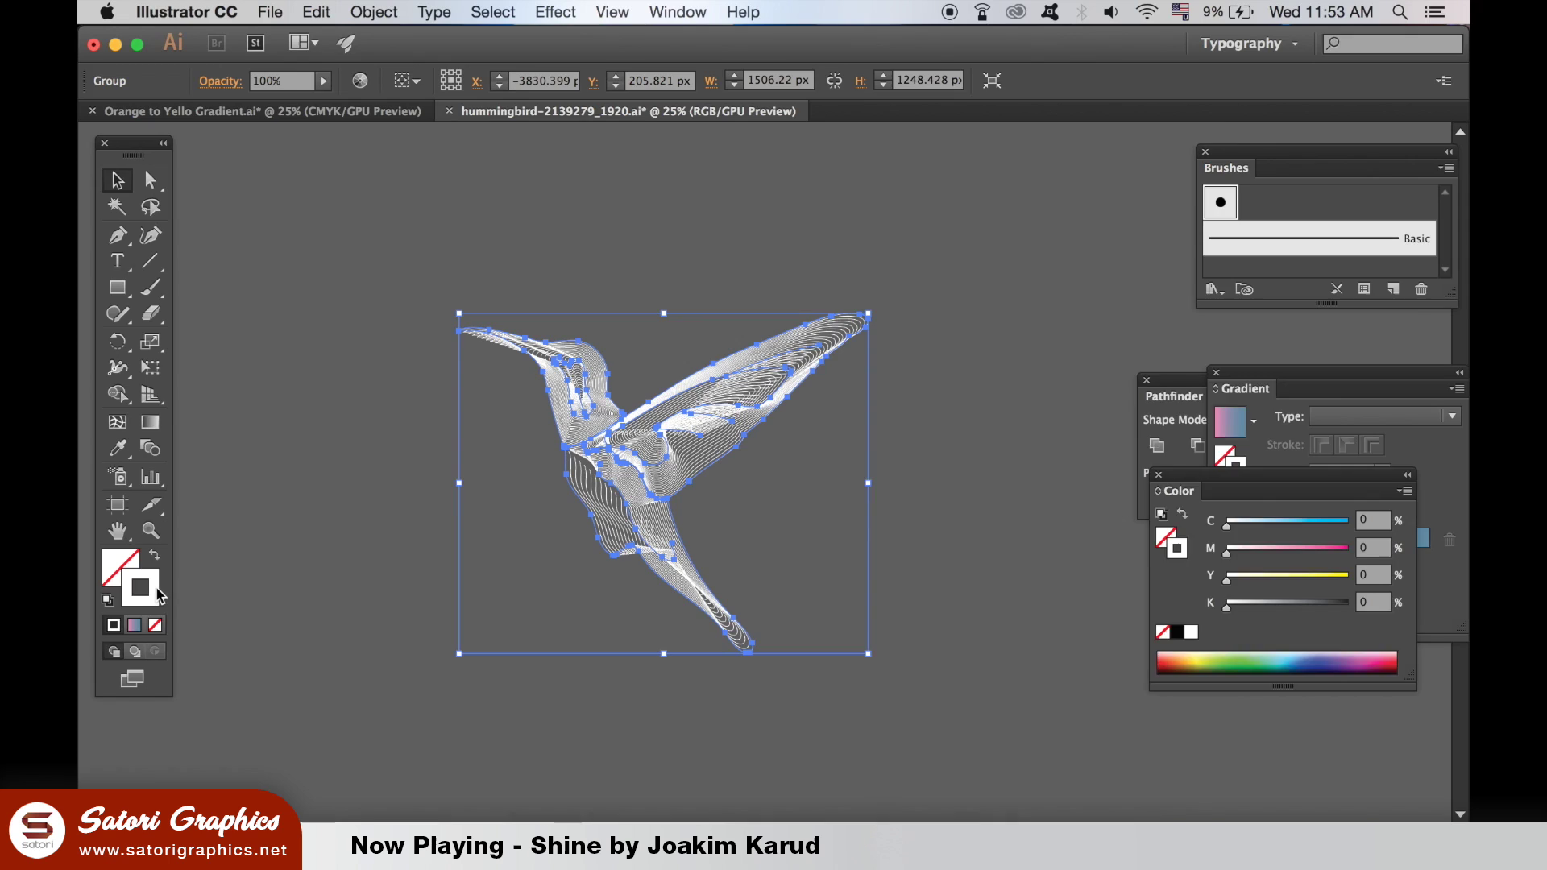
click(1201, 671)
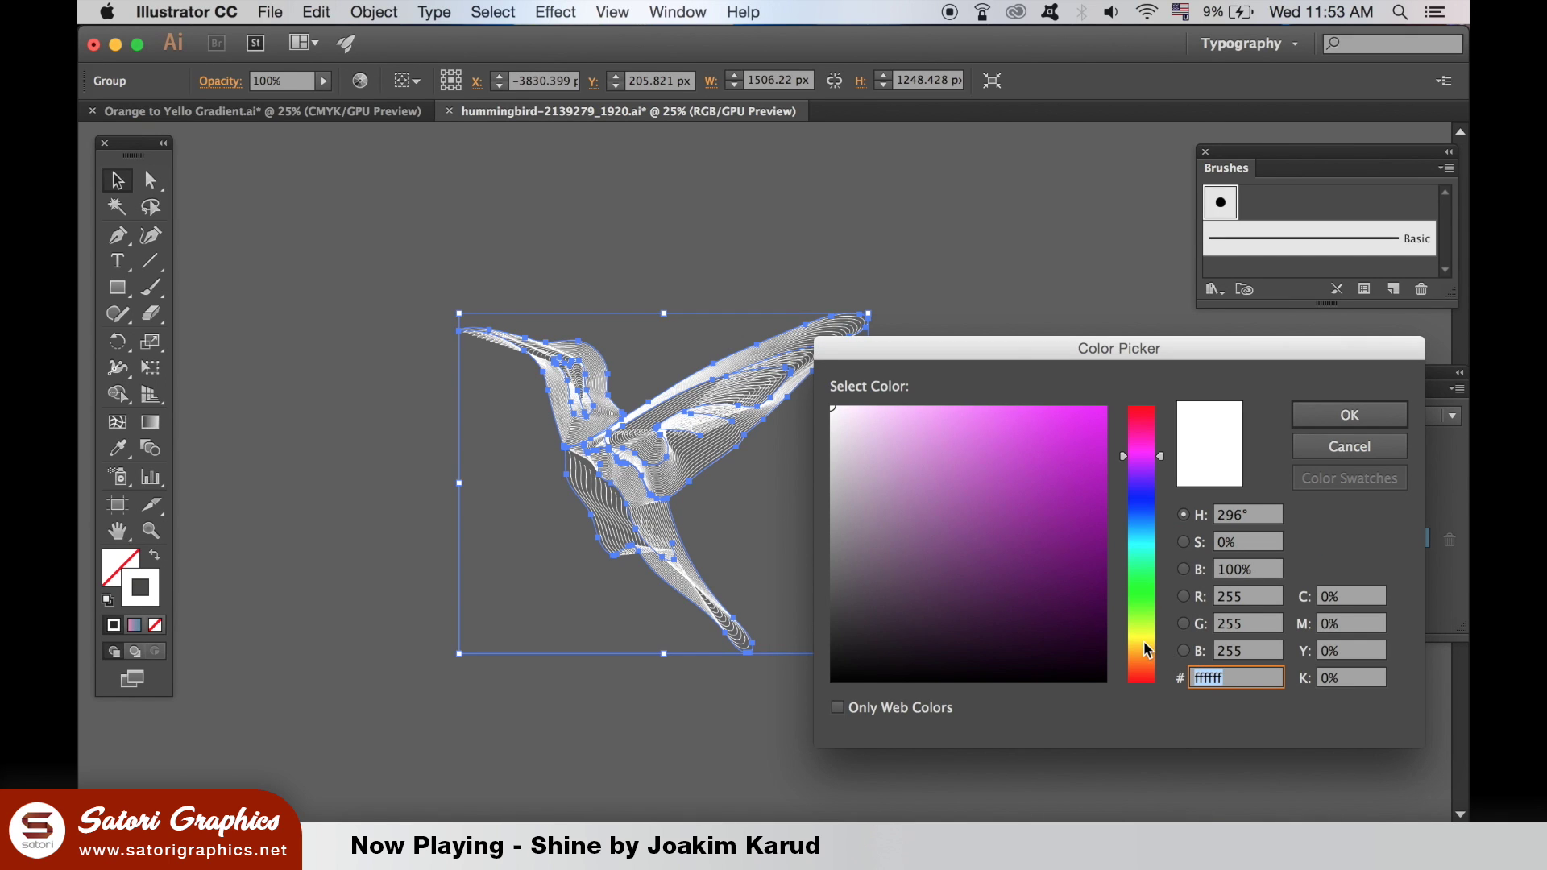
click(1145, 650)
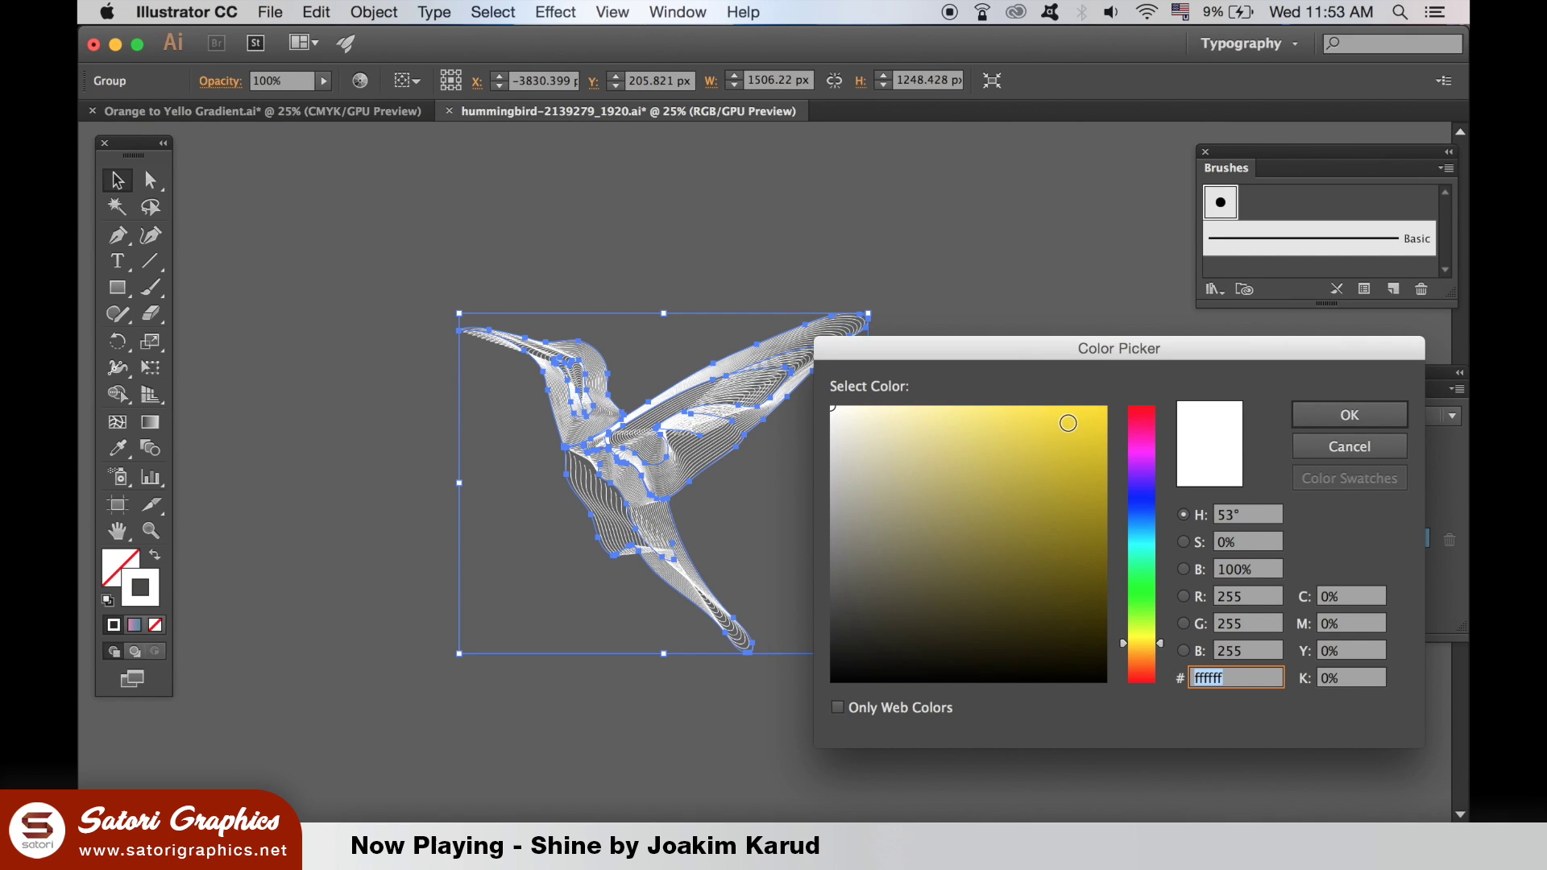
drag(1070, 419, 986, 380)
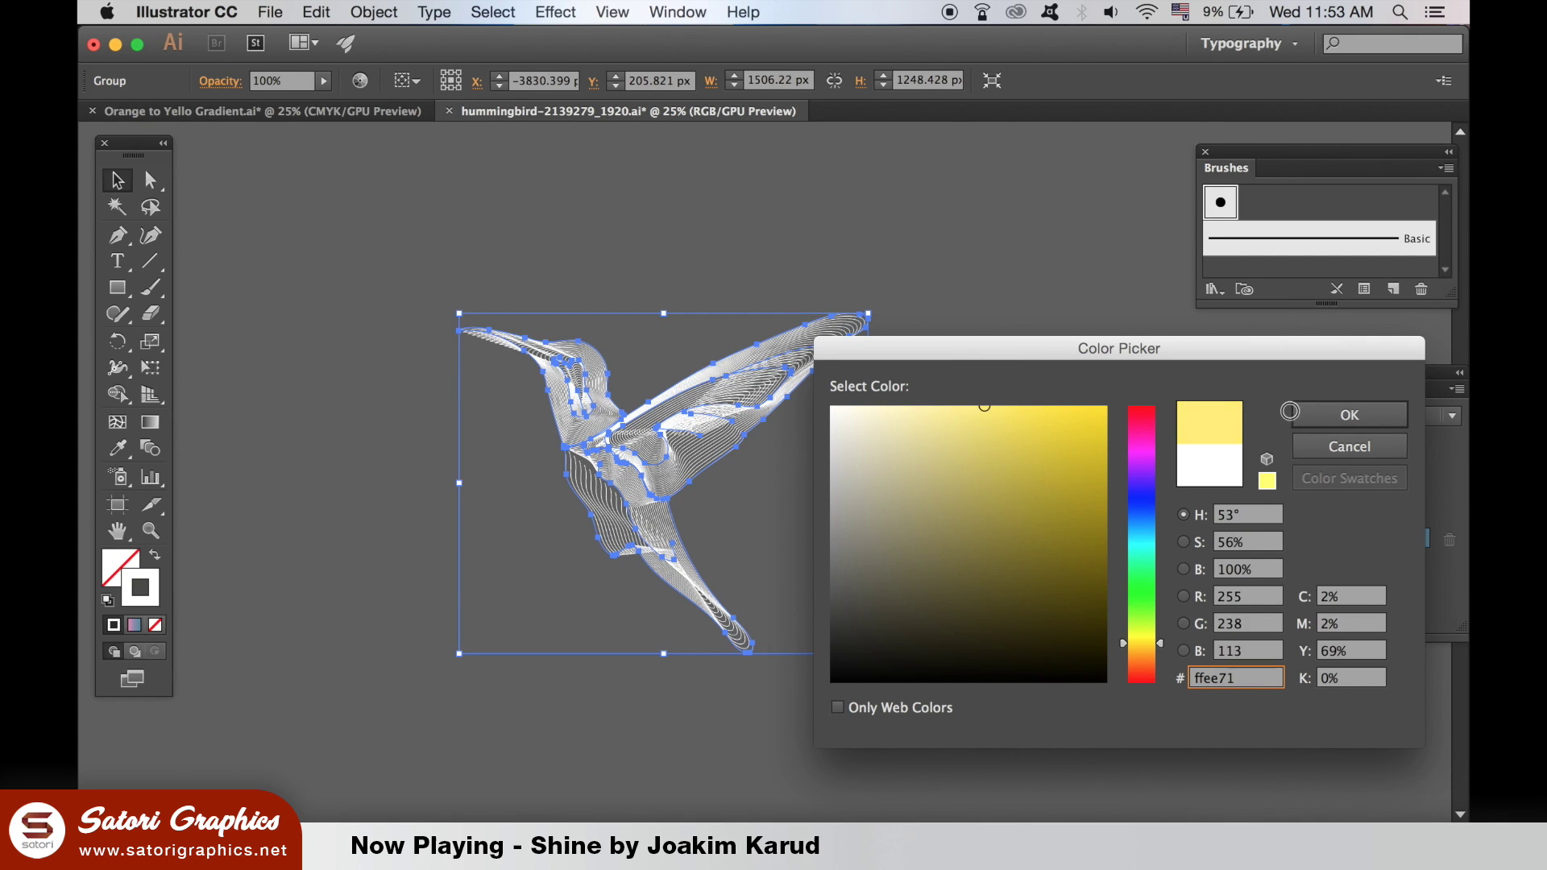
click(1299, 416)
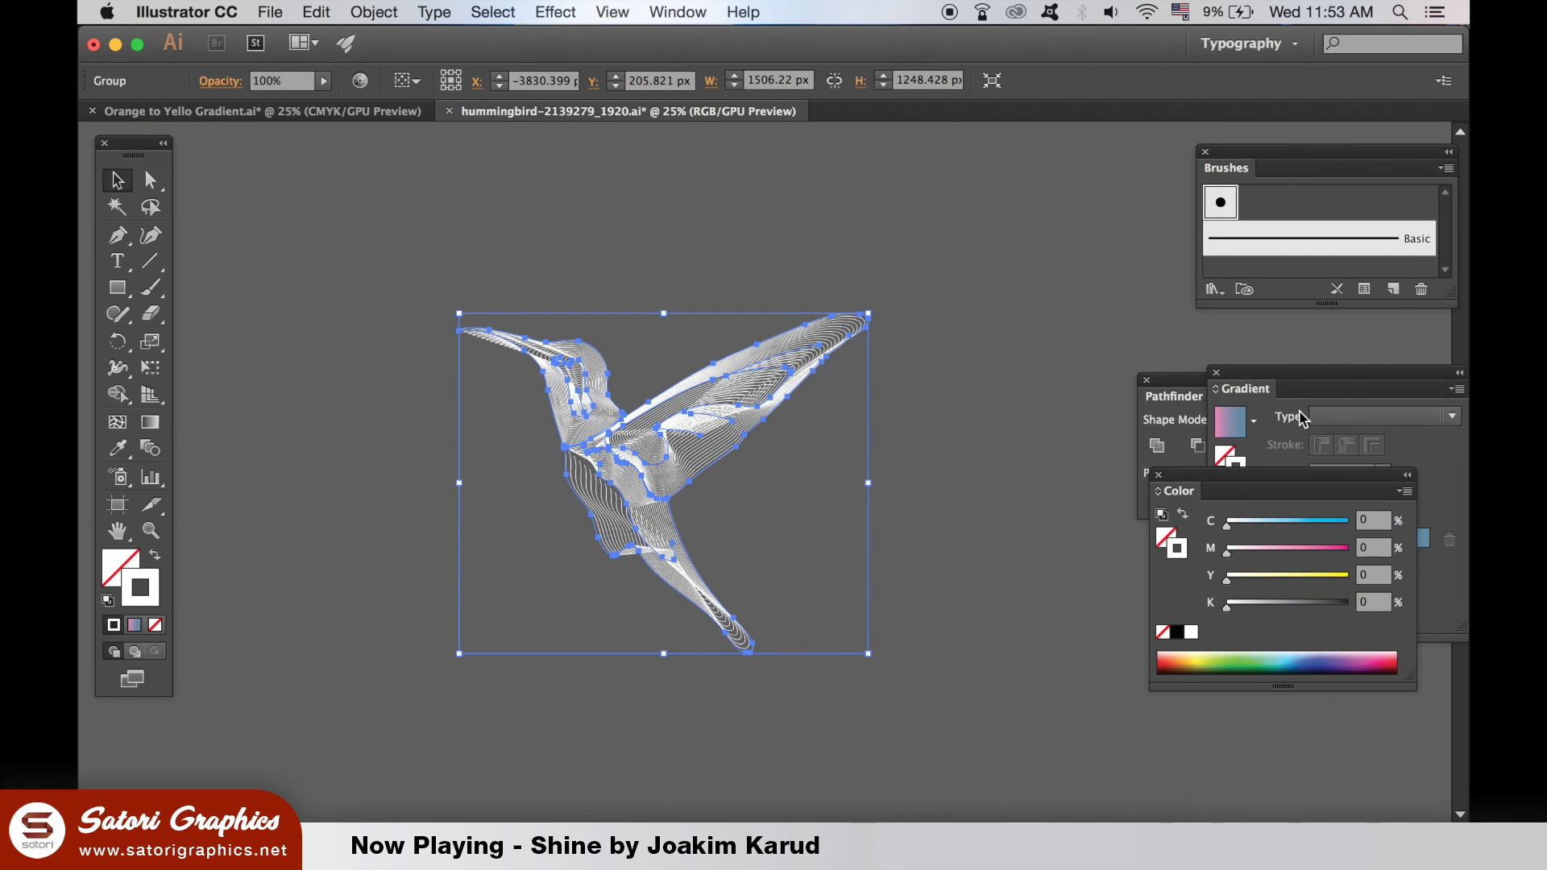
click(1065, 450)
Apply a gradient to the bird's stroke and make the right stop blue.
click(709, 459)
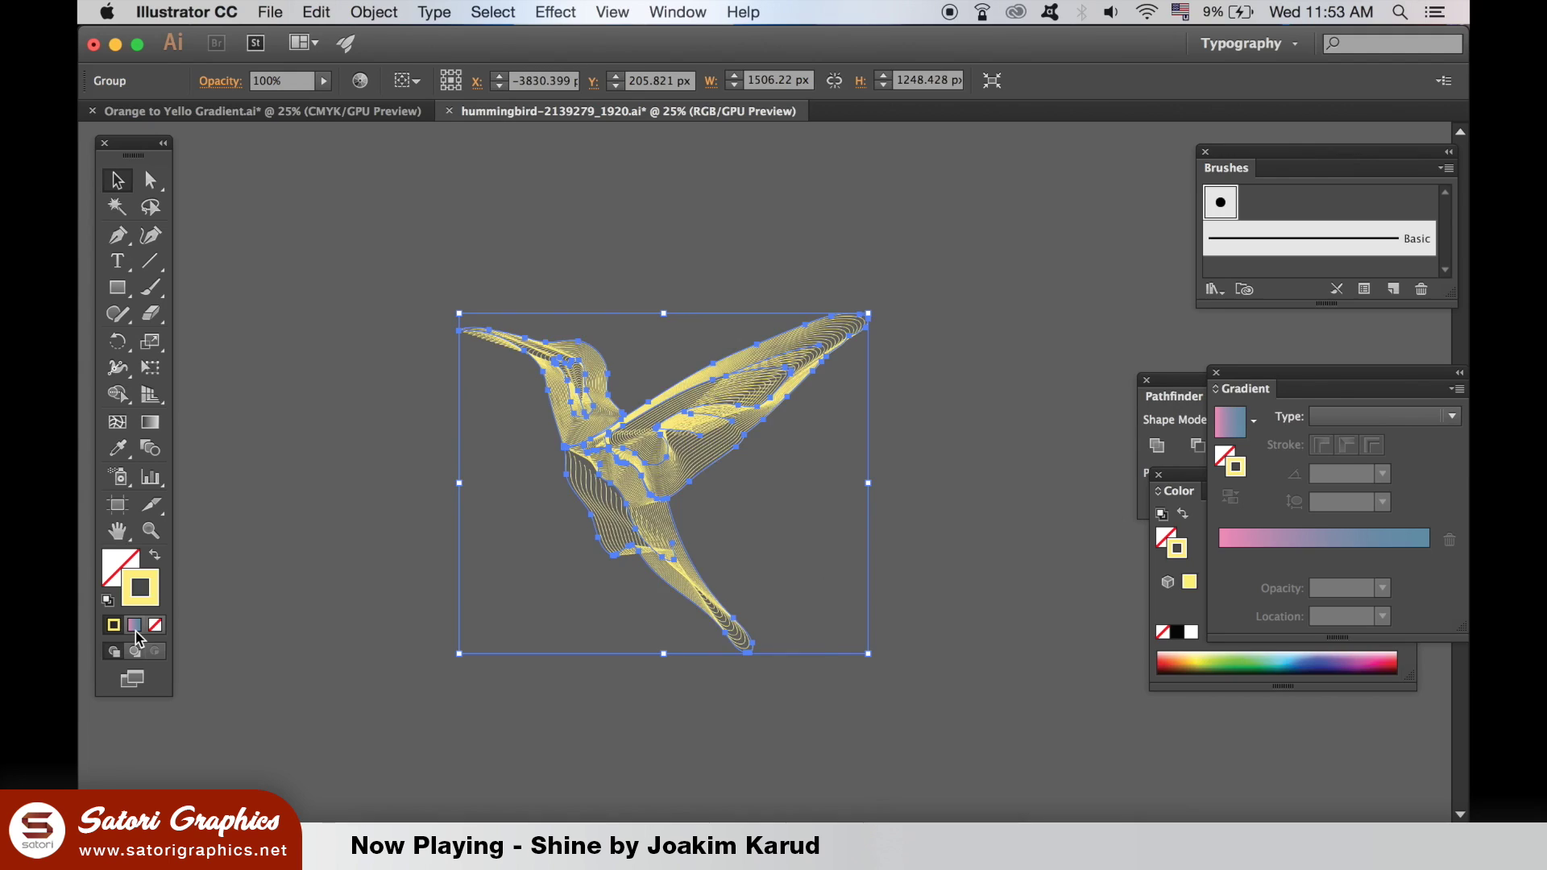
click(742, 481)
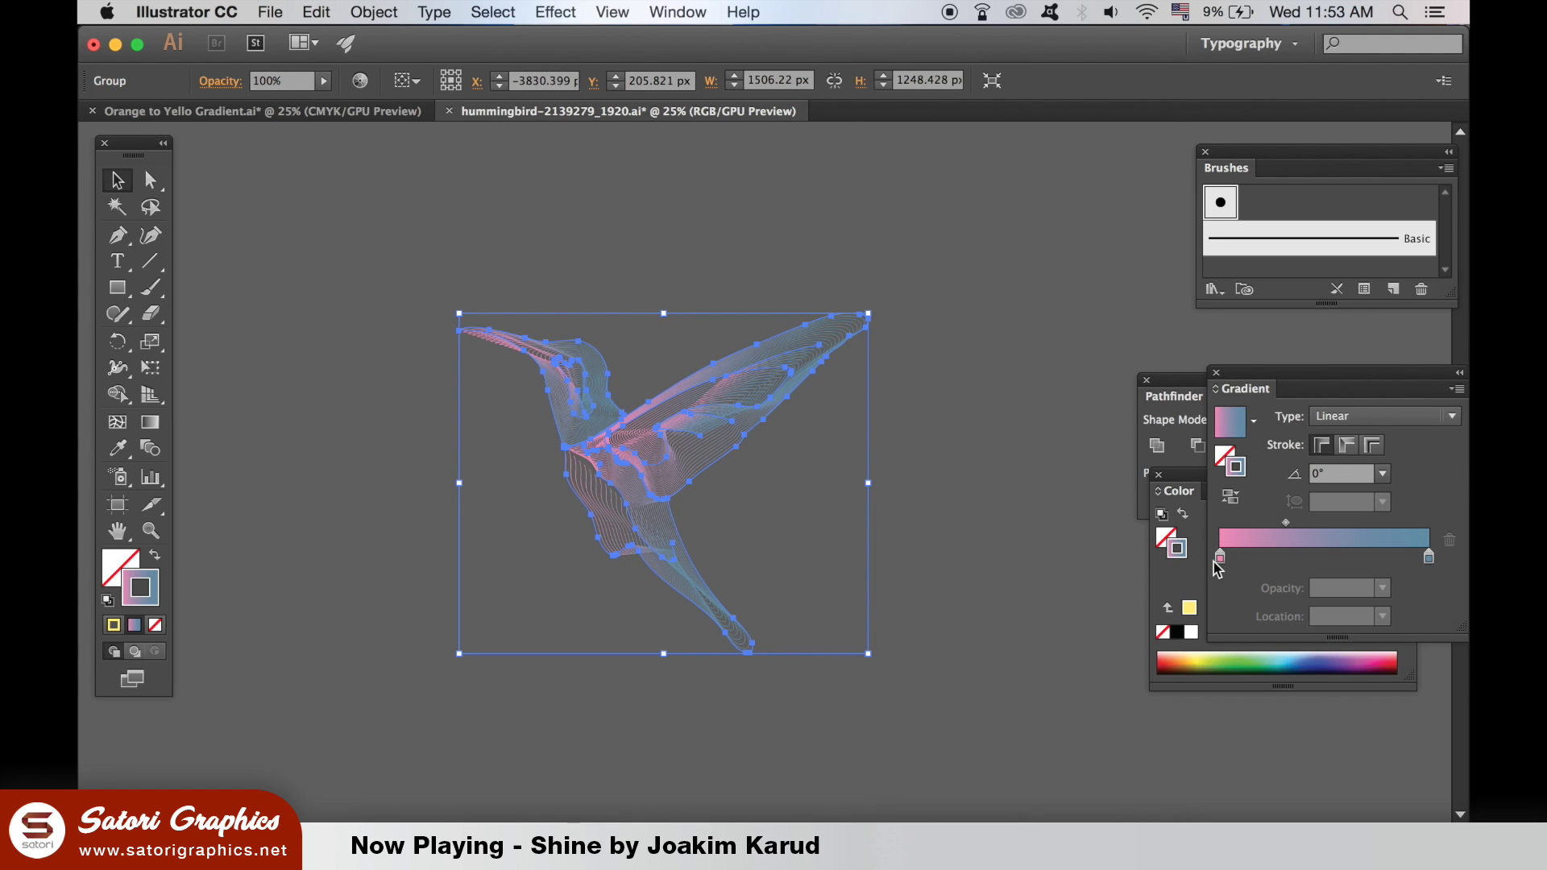
double_click(1428, 556)
mouse_move(1280, 665)
mouse_down()
mouse_move(1263, 664)
mouse_move(1259, 693)
mouse_up()
click(1415, 502)
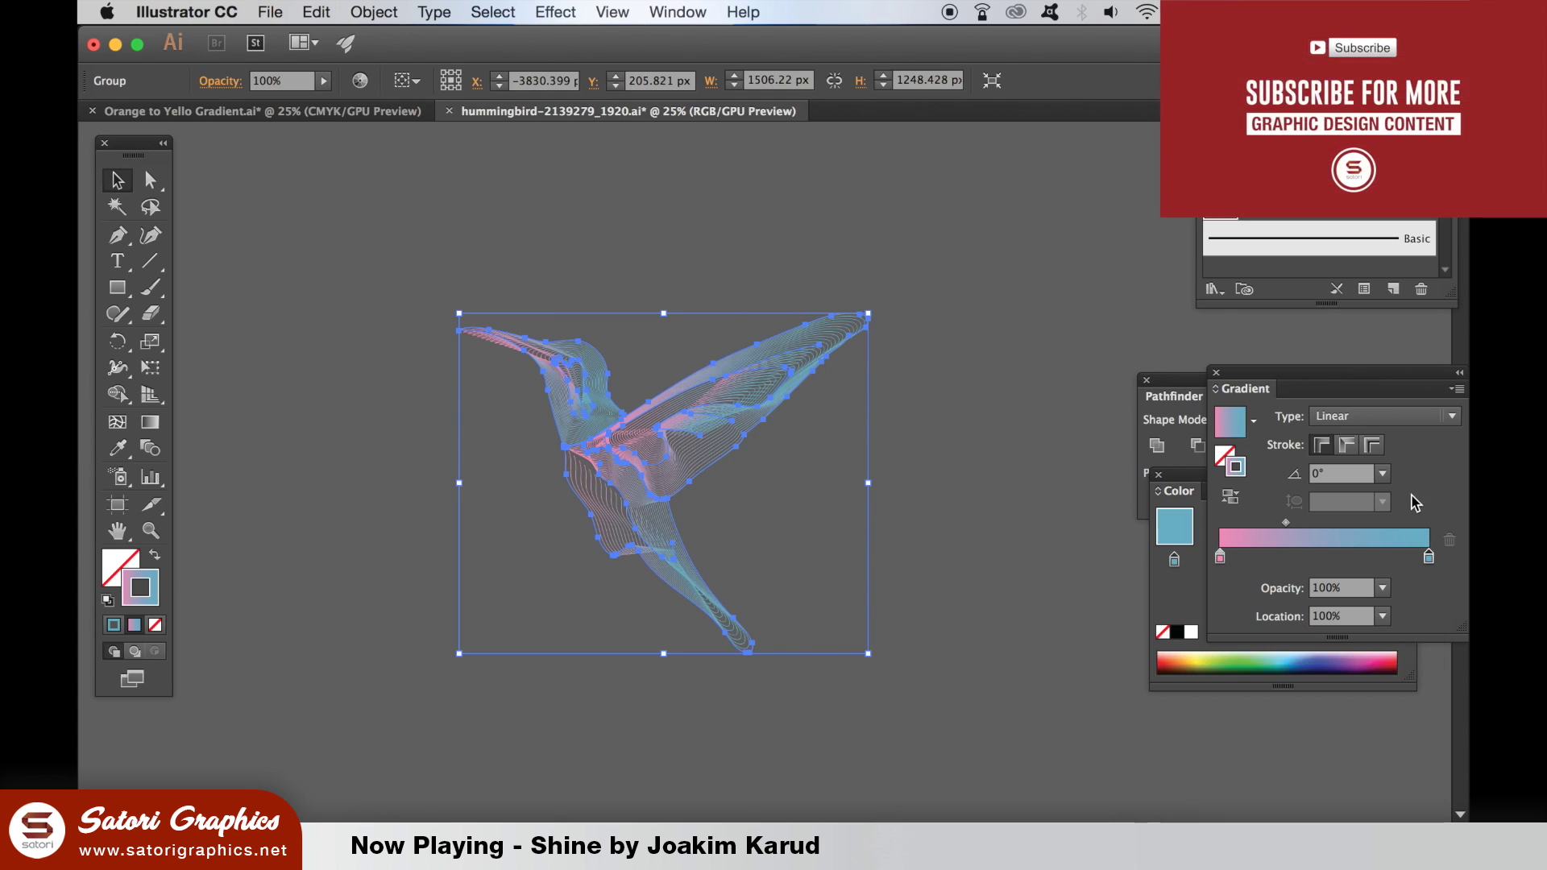
Keep the gradient Linear and set its midpoint to 48.76%.
click(1379, 416)
click(1346, 435)
click(1024, 505)
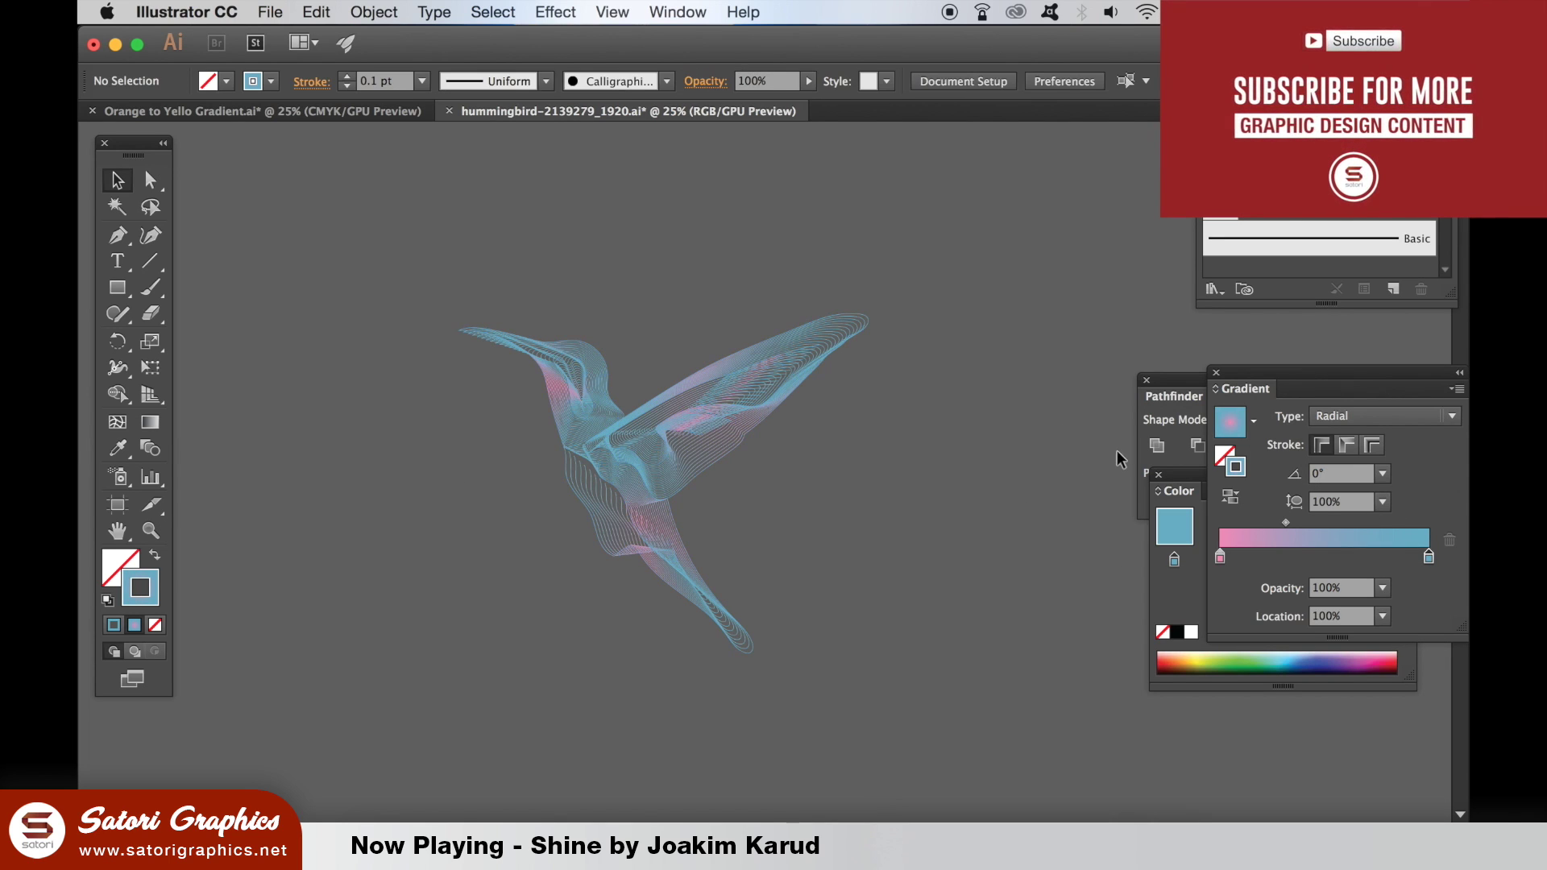
key(super+z)
drag(1286, 522, 1330, 522)
click(1075, 566)
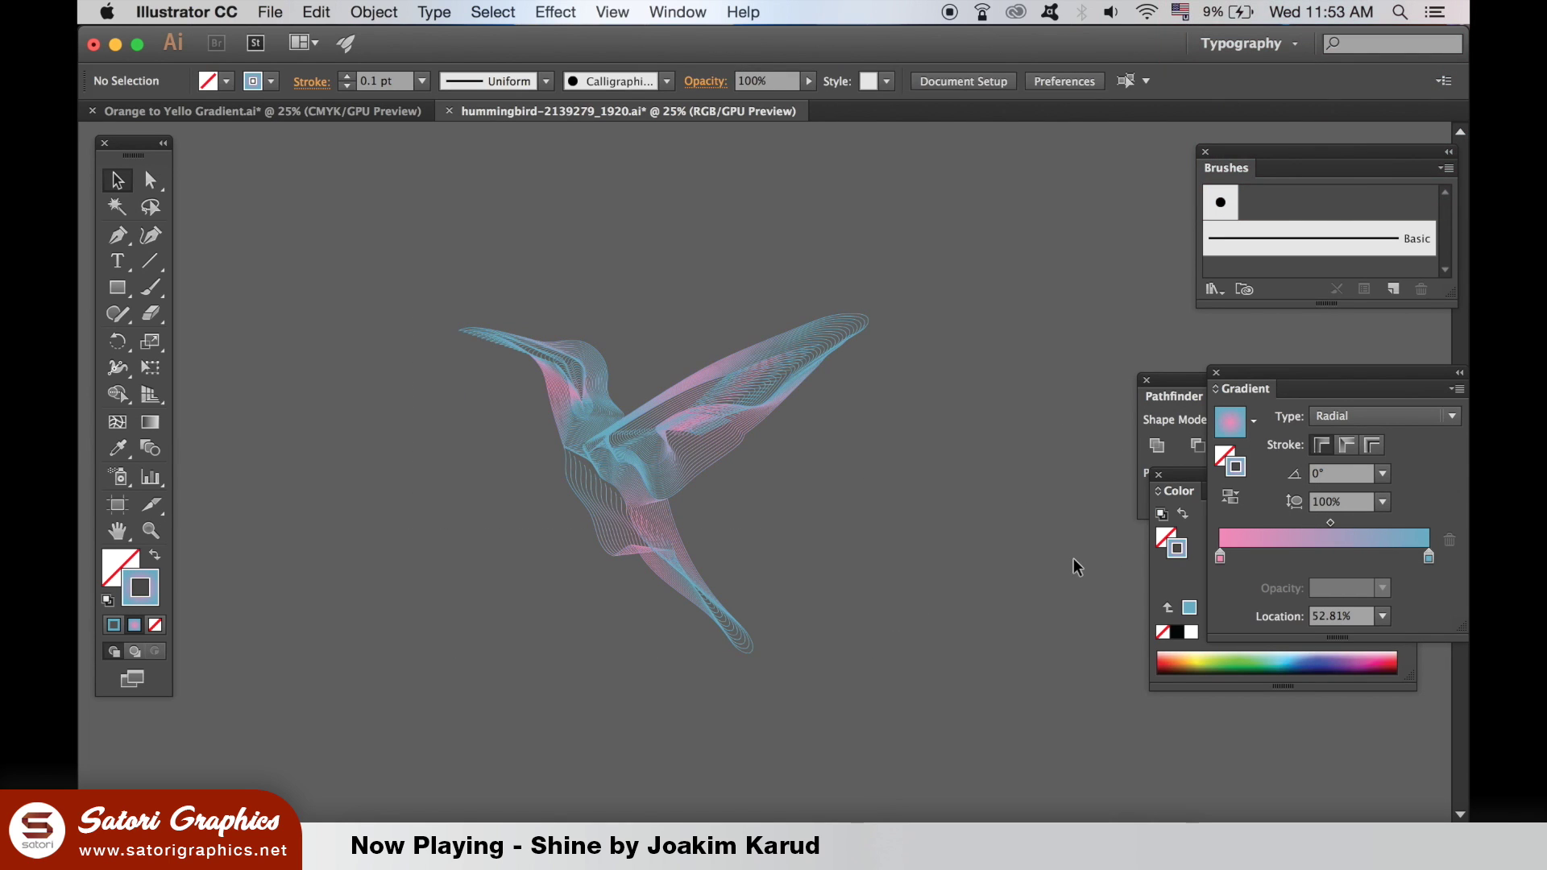
key(super+z)
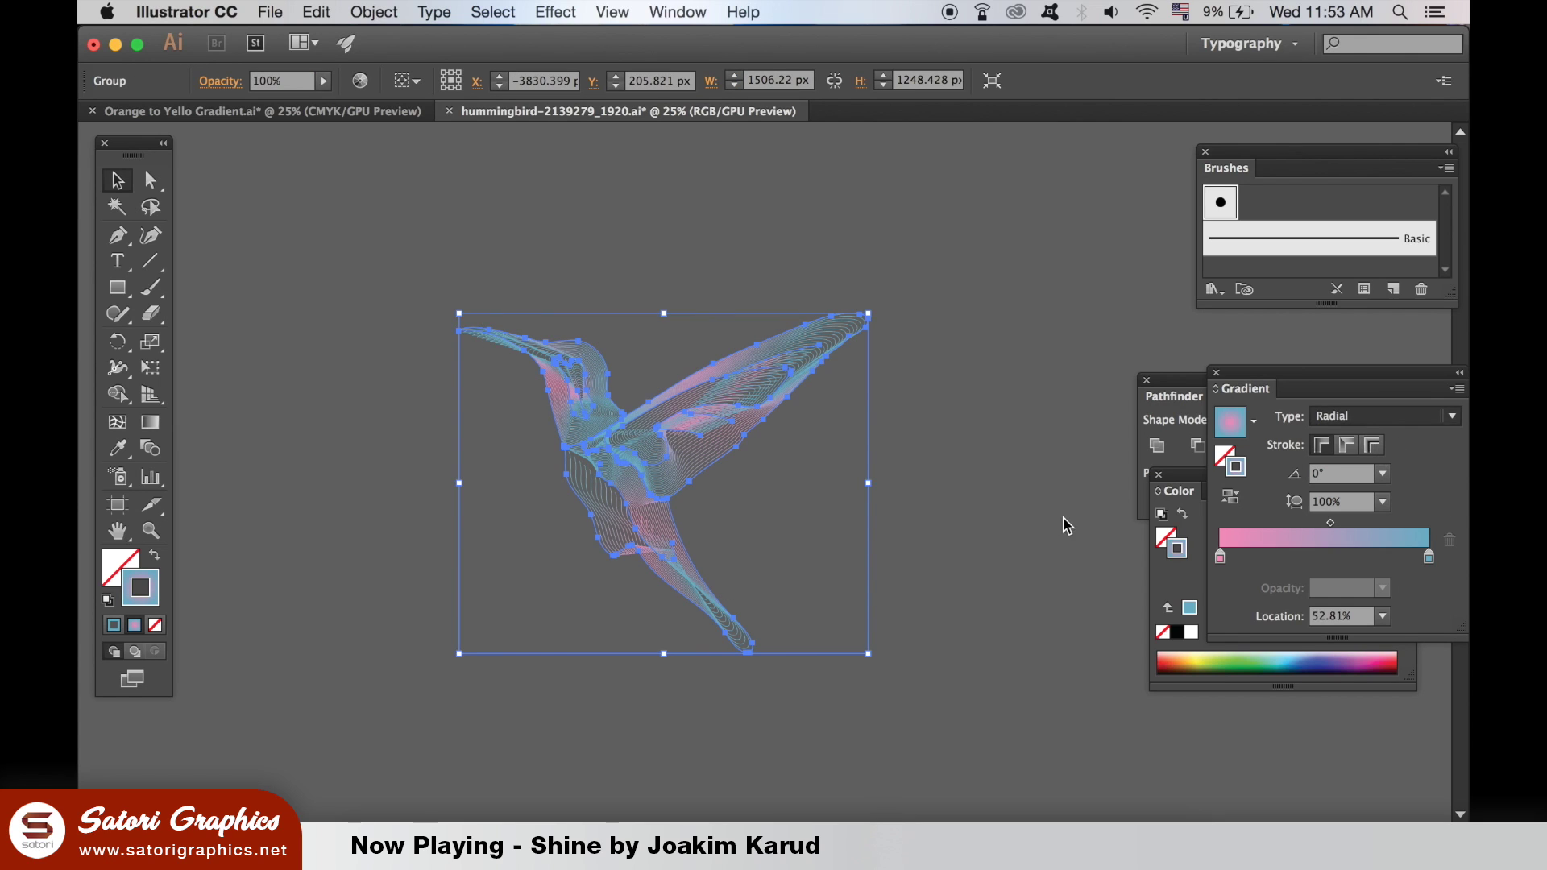
key(super+z)
drag(1330, 522, 1320, 522)
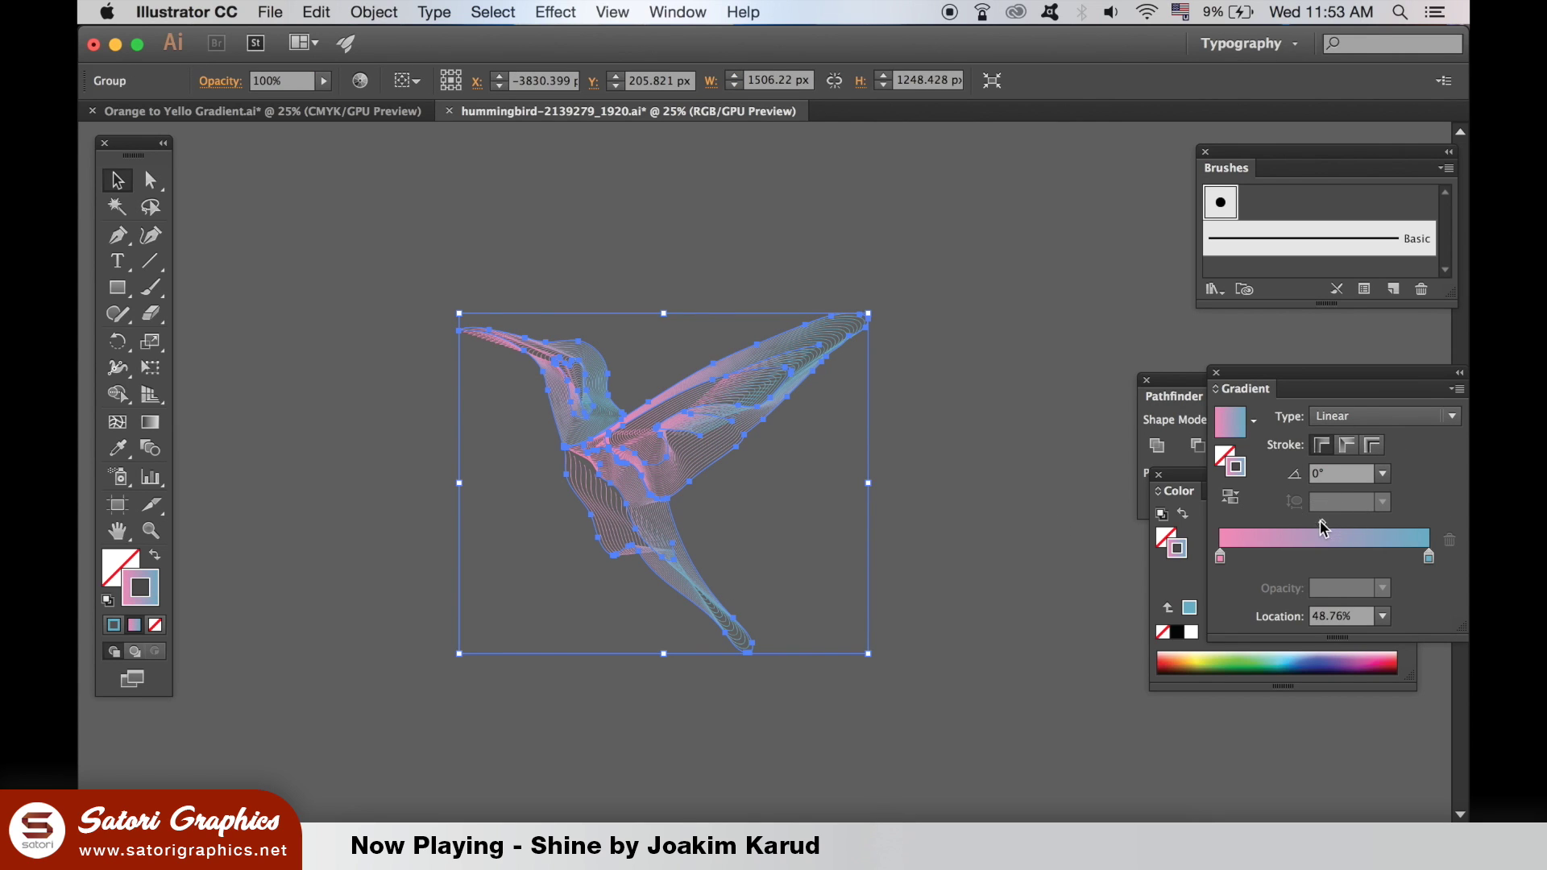
click(1029, 562)
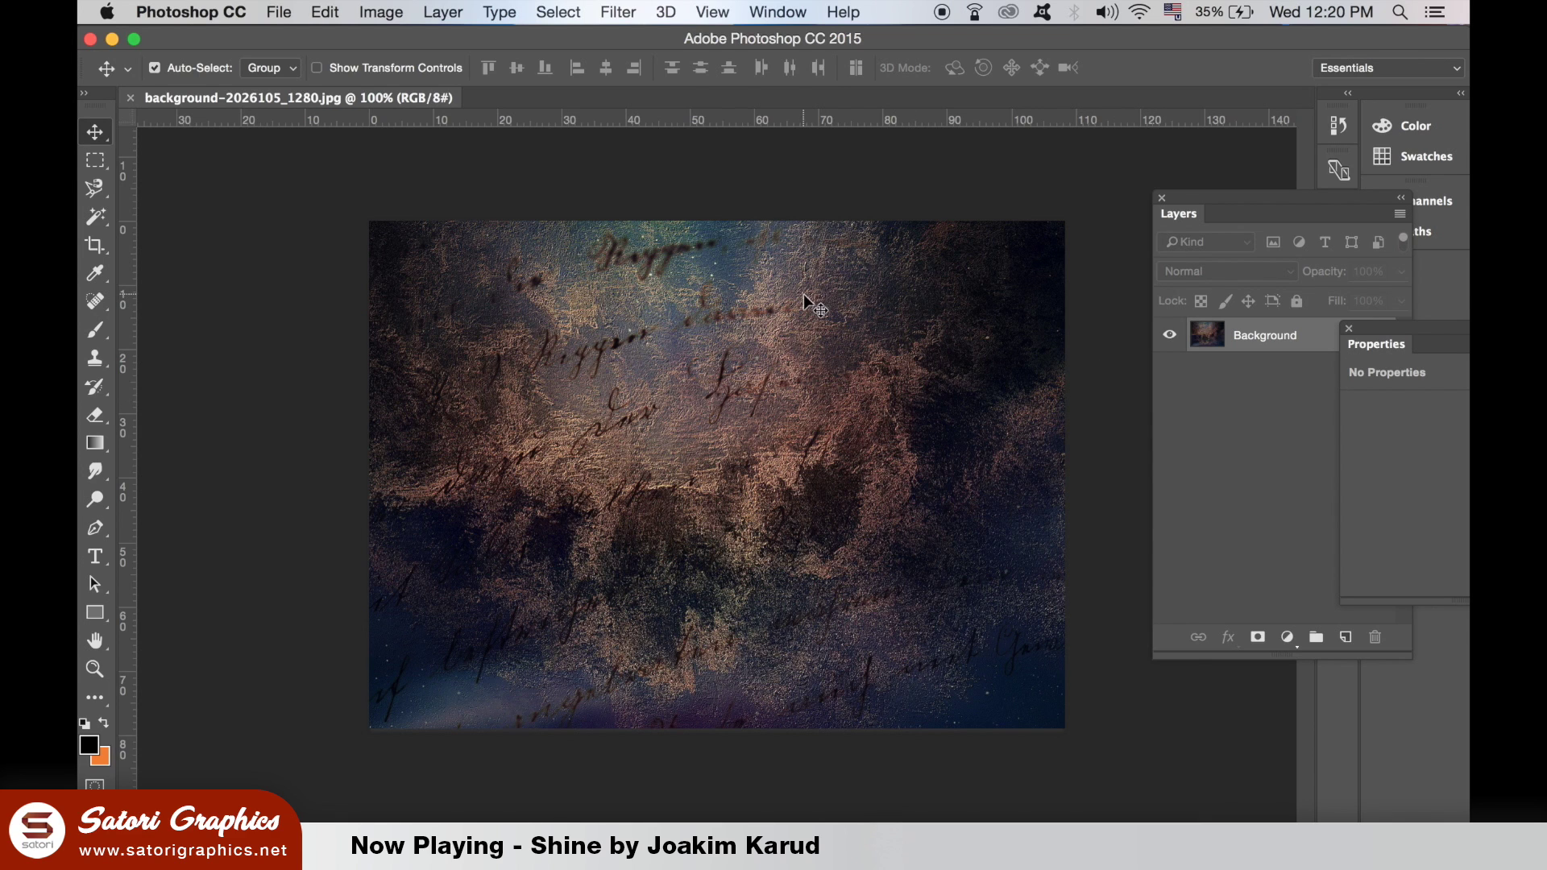
Open the retro frame mockup and Brick-Wall-Background.jpg, then drag the brick wall into the mockup.
click(279, 11)
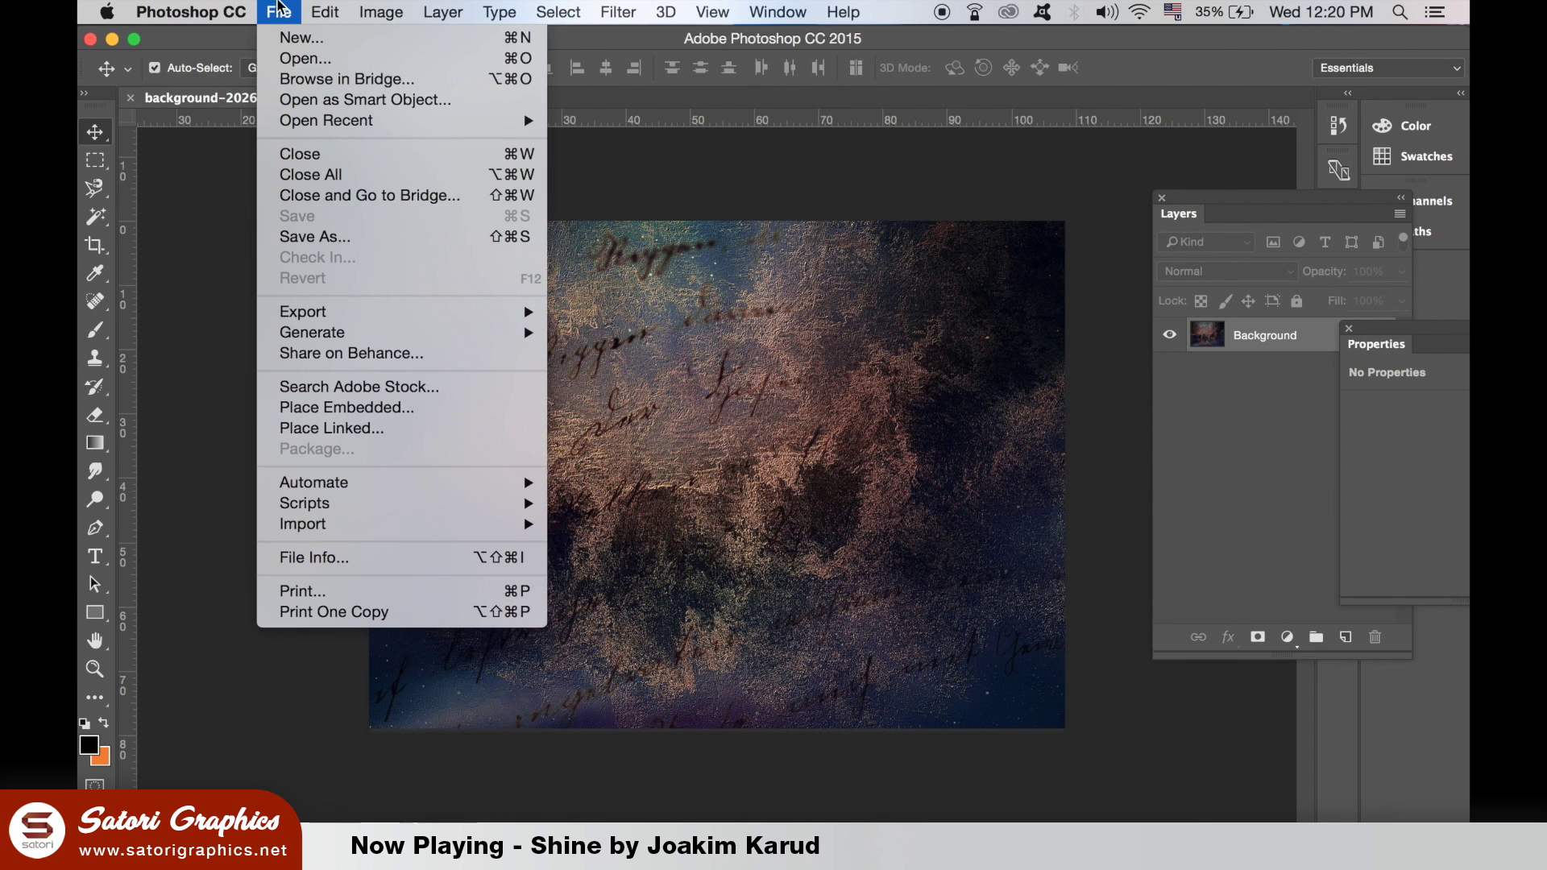
click(367, 61)
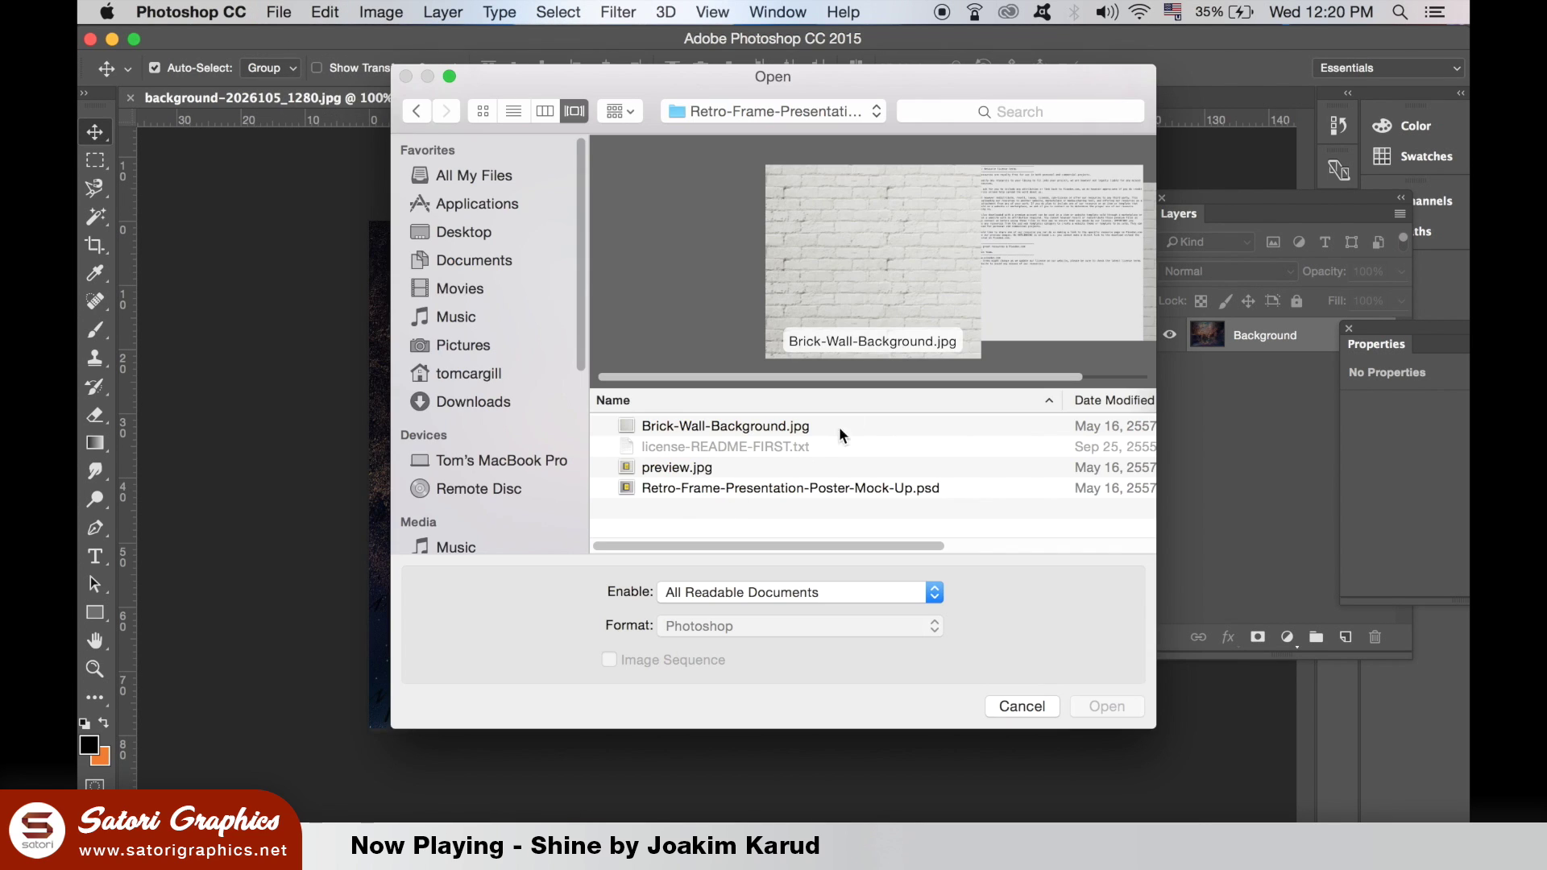
click(885, 488)
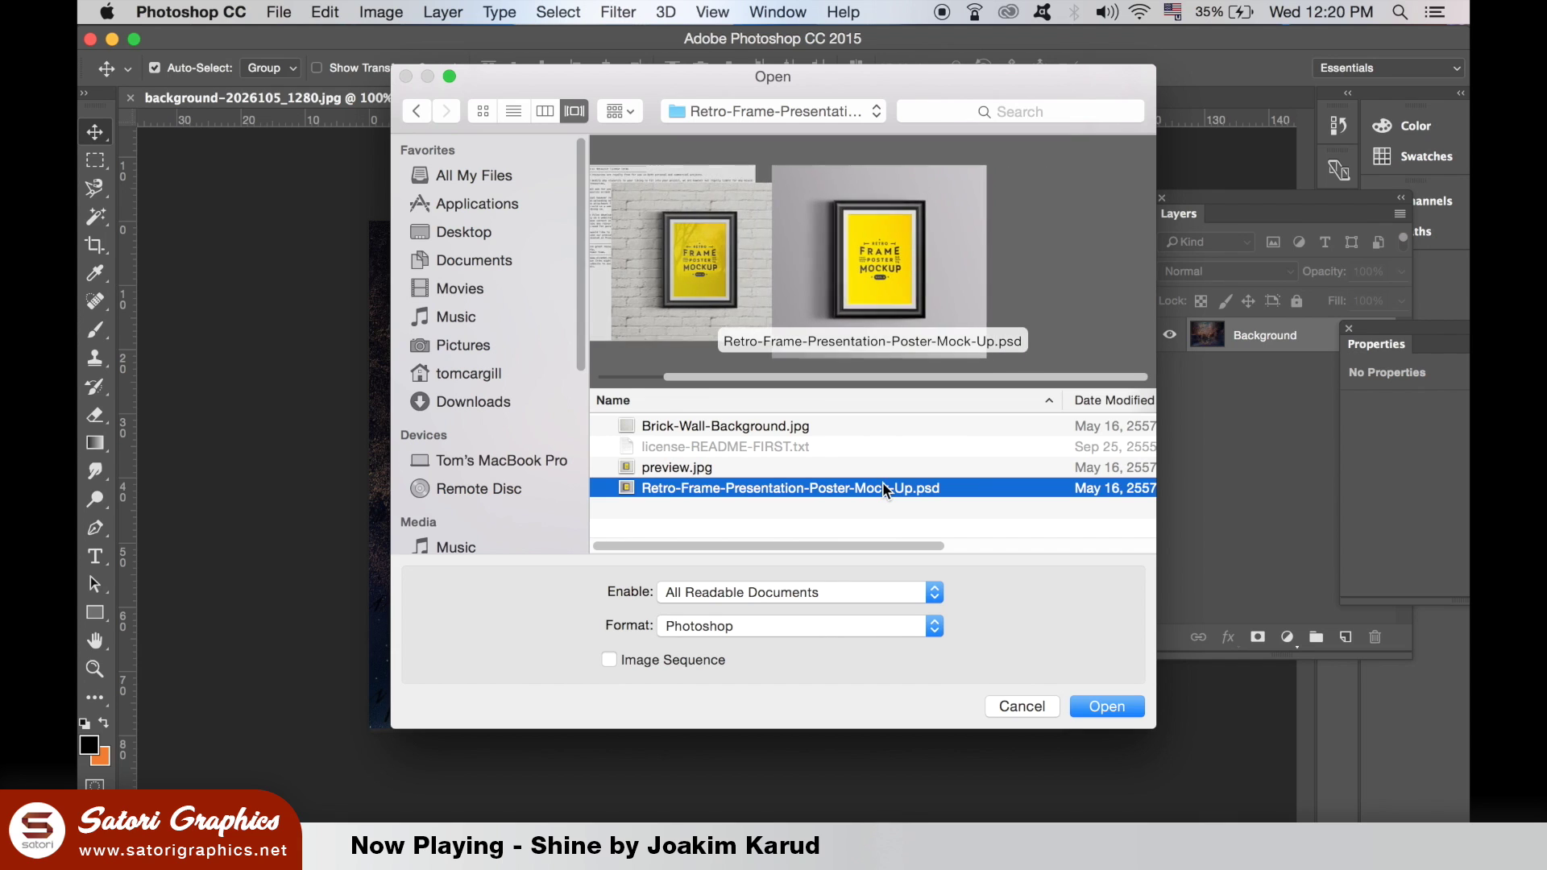
super+click(833, 424)
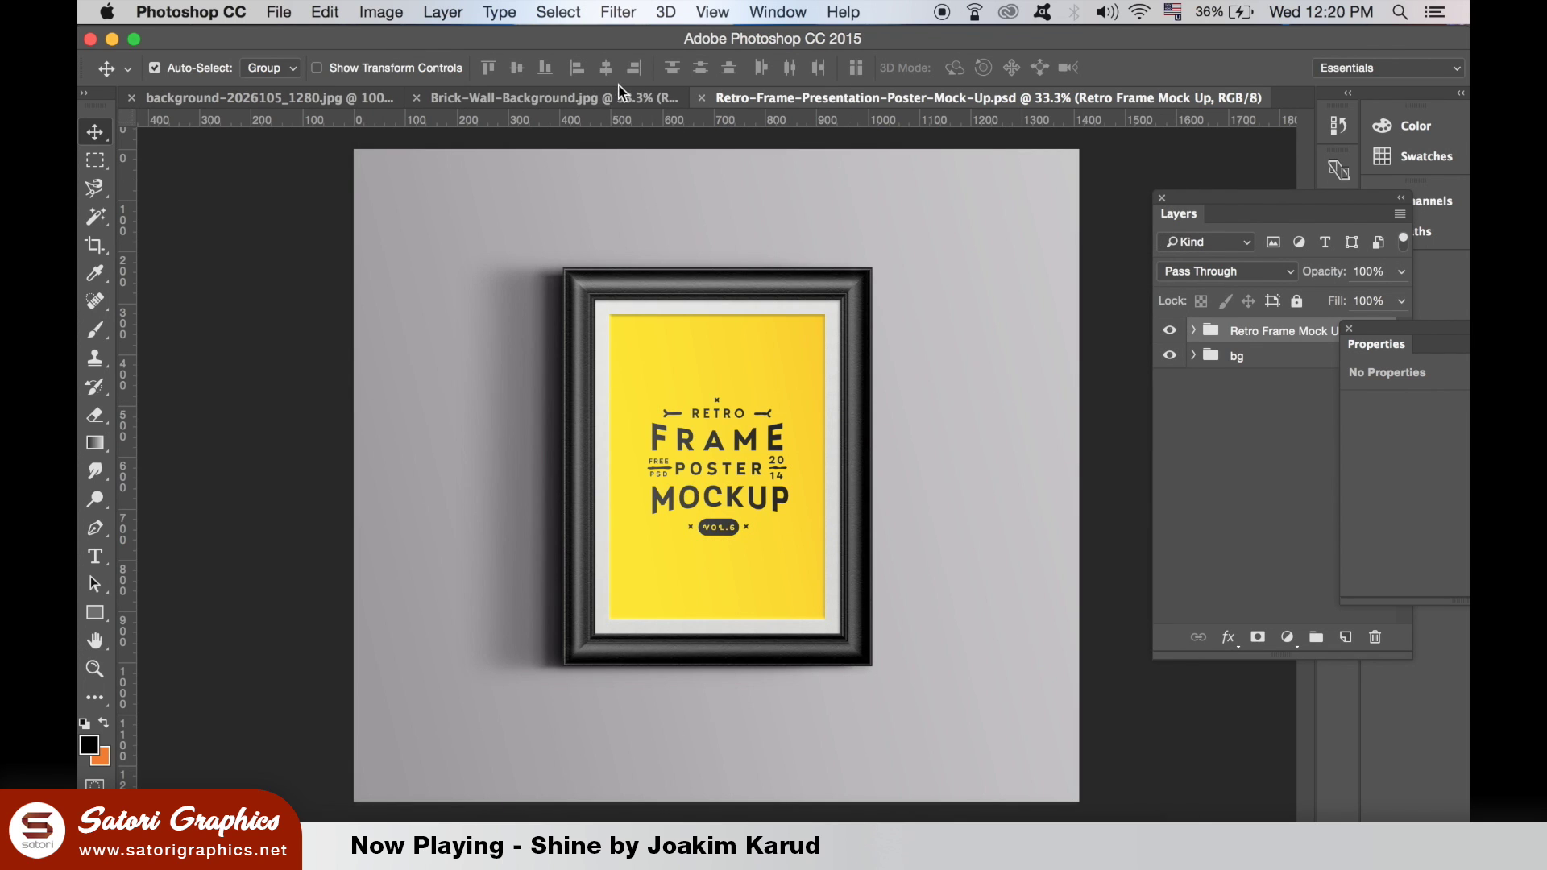
click(621, 98)
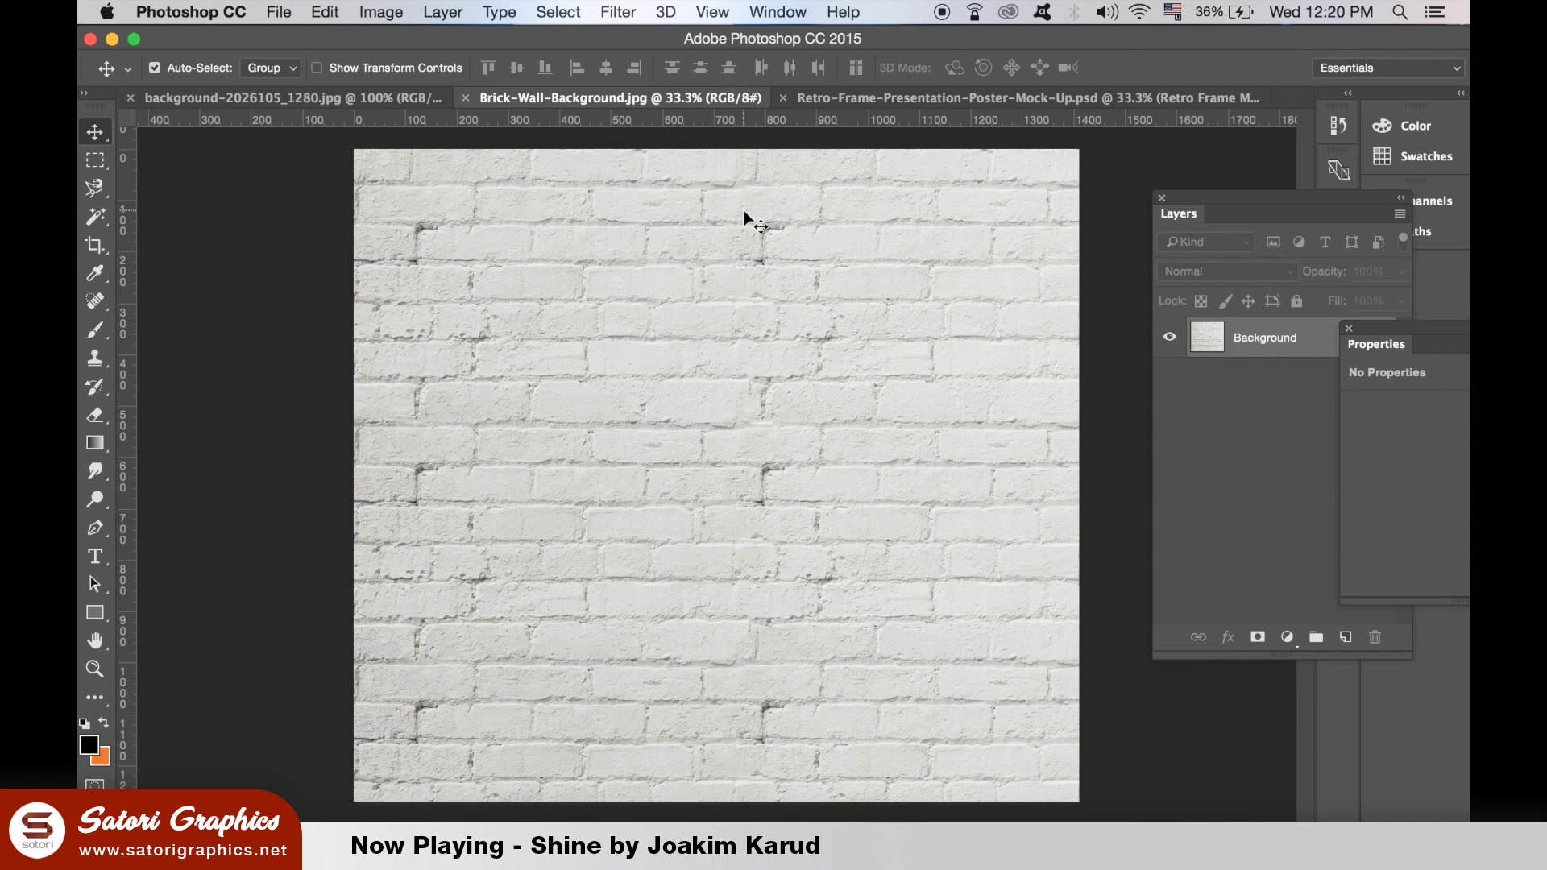
drag(868, 97, 519, 302)
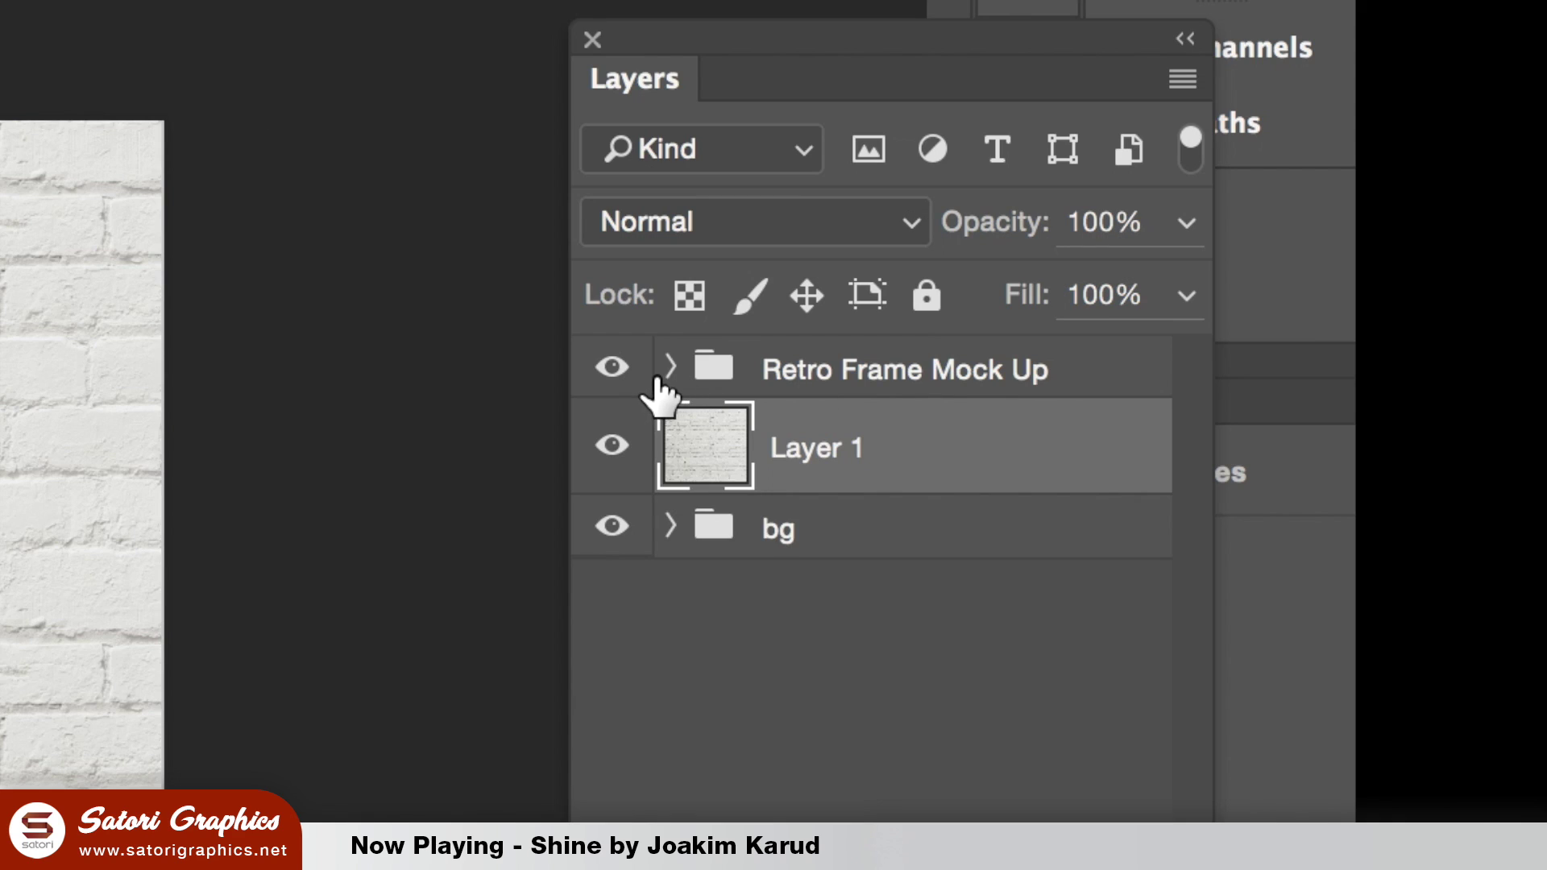
Open the PUT YOUR DESIGN smart object from Retro Frame Mock Up and delete its text layer.
click(1192, 329)
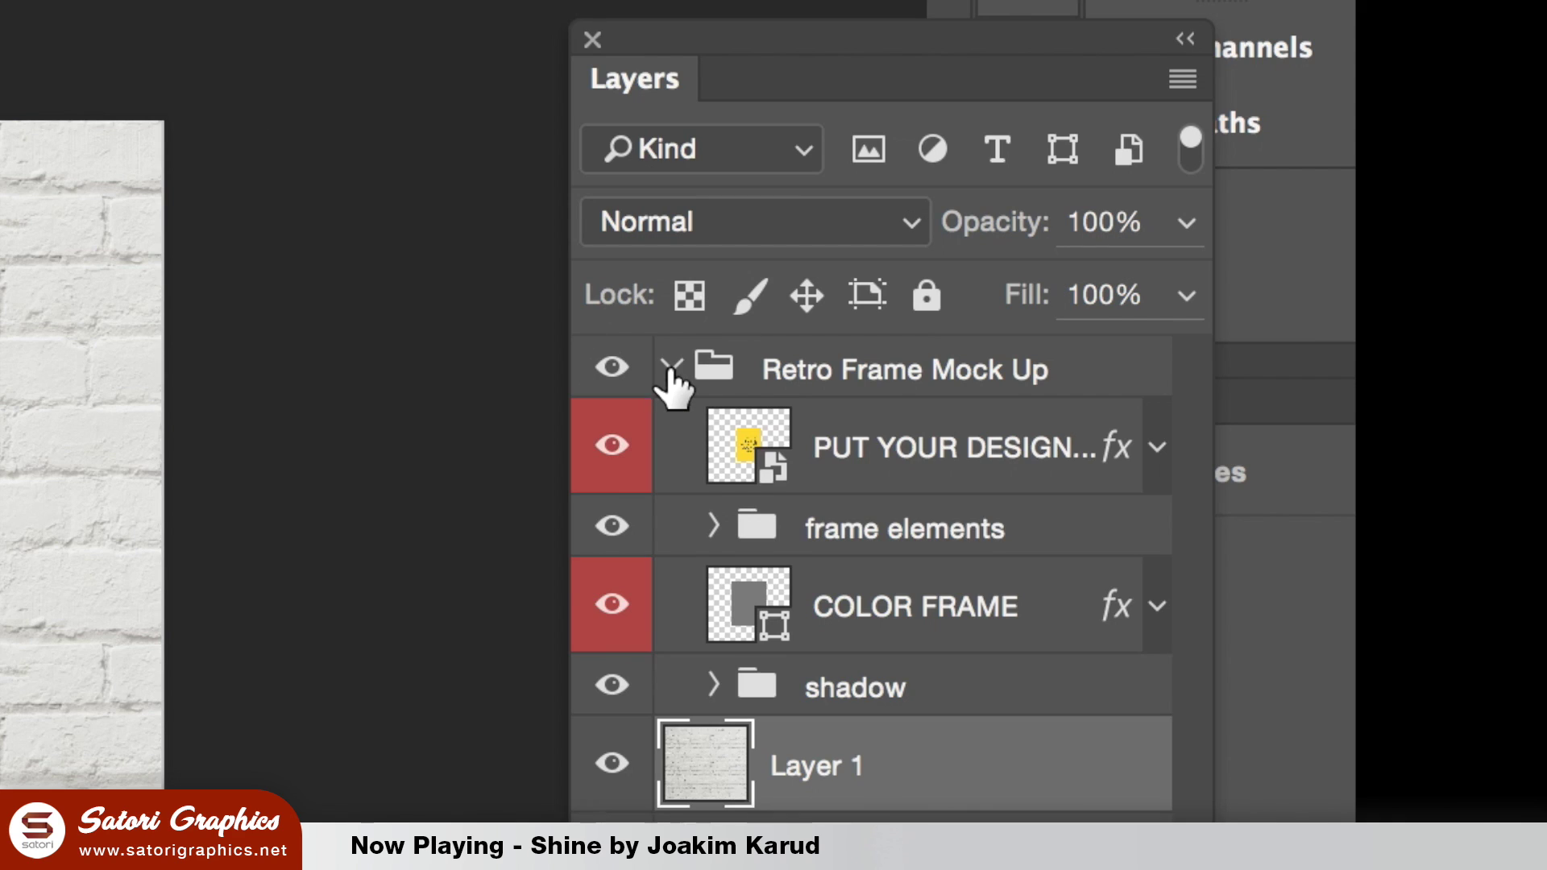
double_click(978, 451)
click(741, 441)
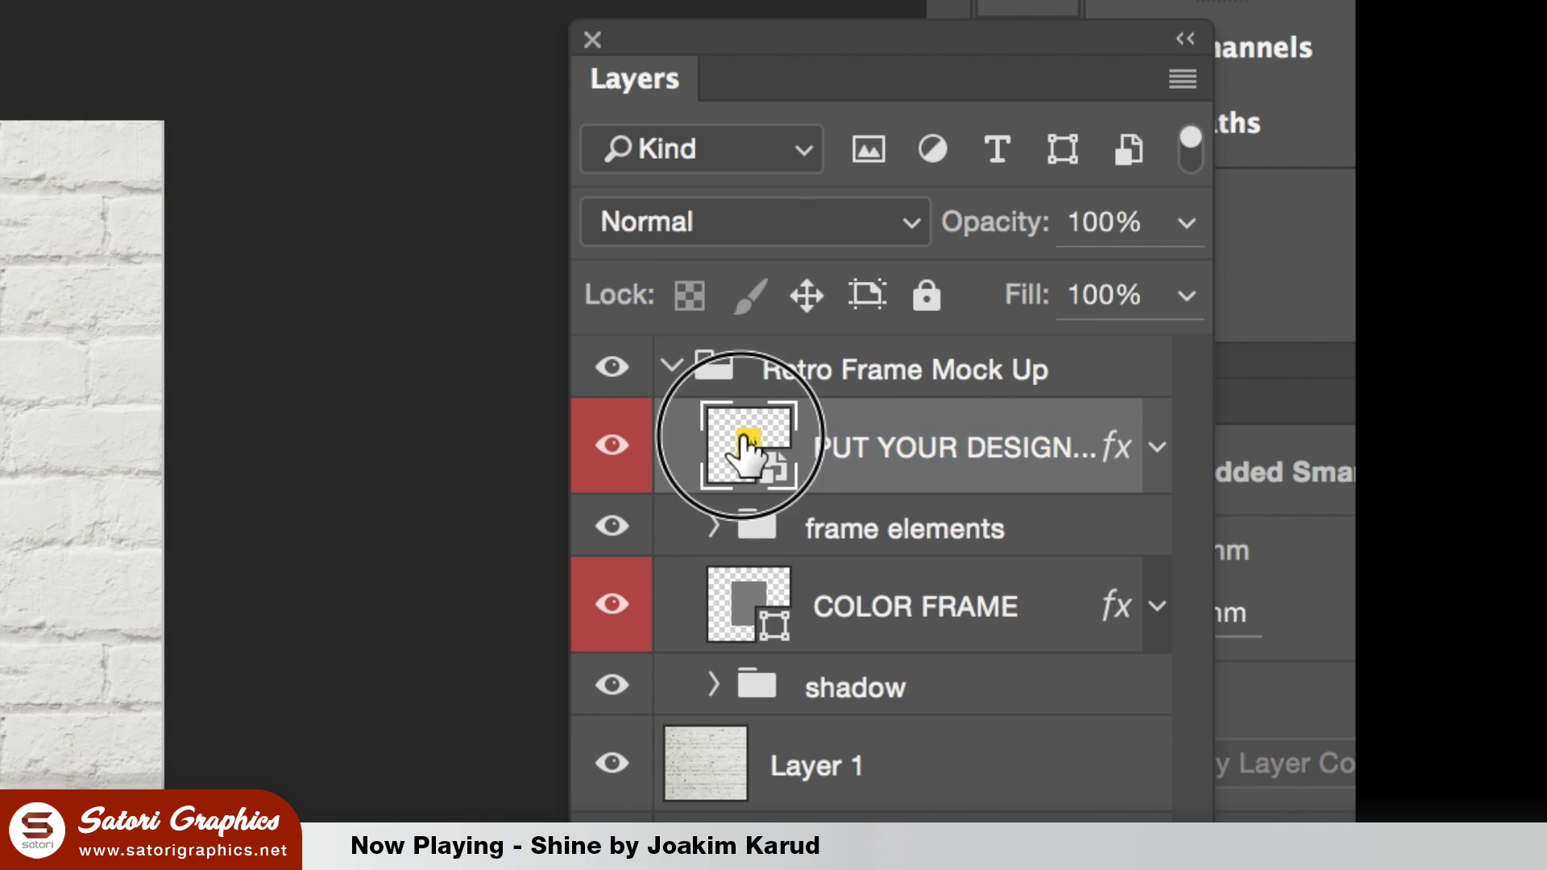
double_click(742, 441)
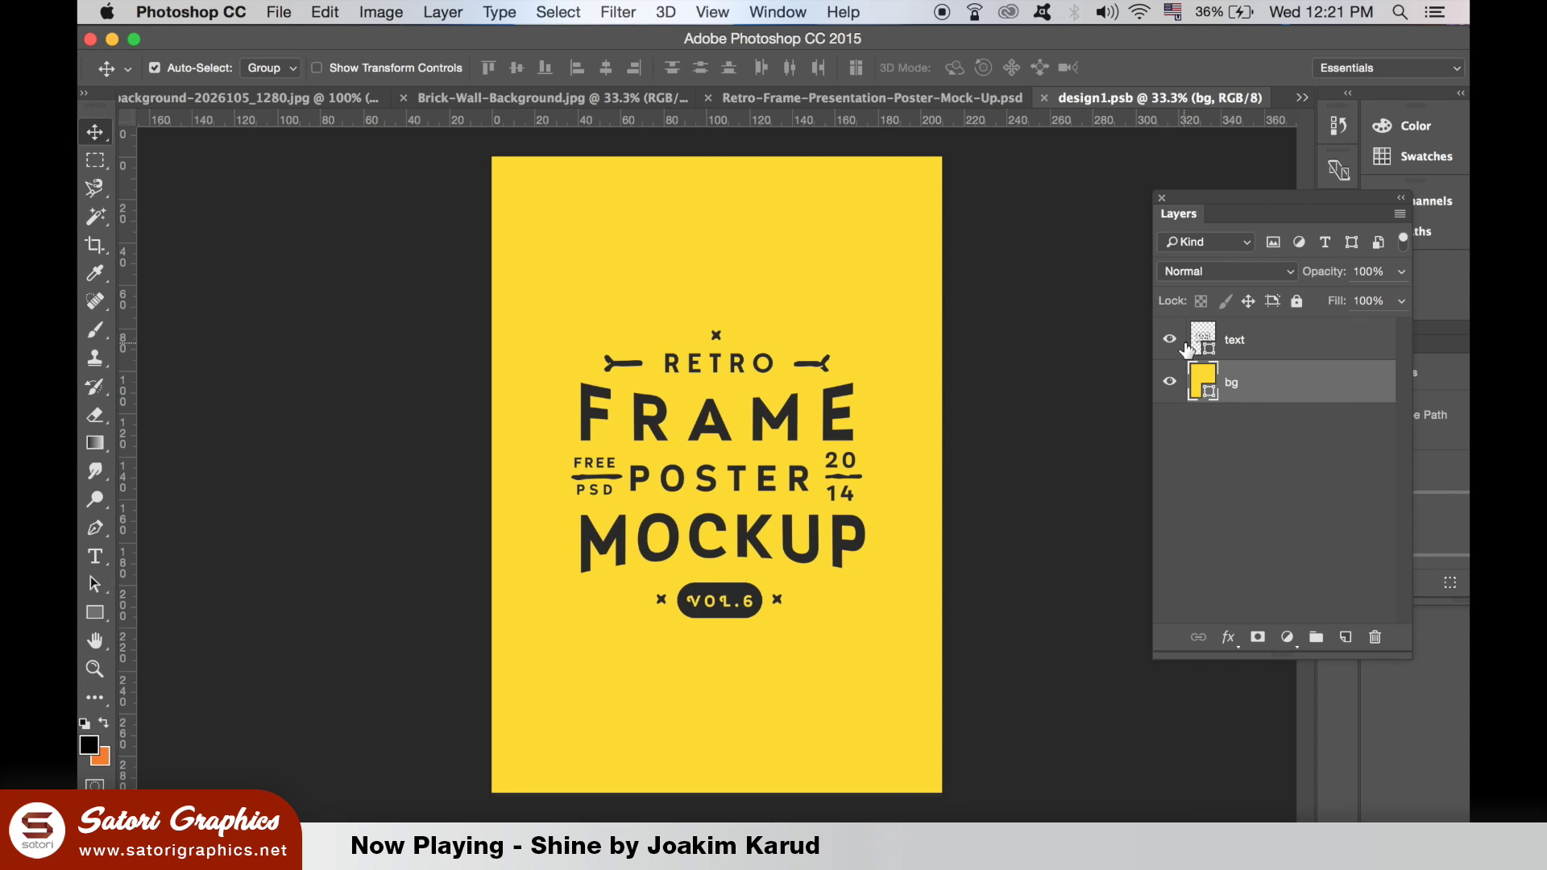
drag(1276, 349, 1376, 639)
Copy the dark texture into design1.psb and enlarge it to cover the poster.
click(310, 97)
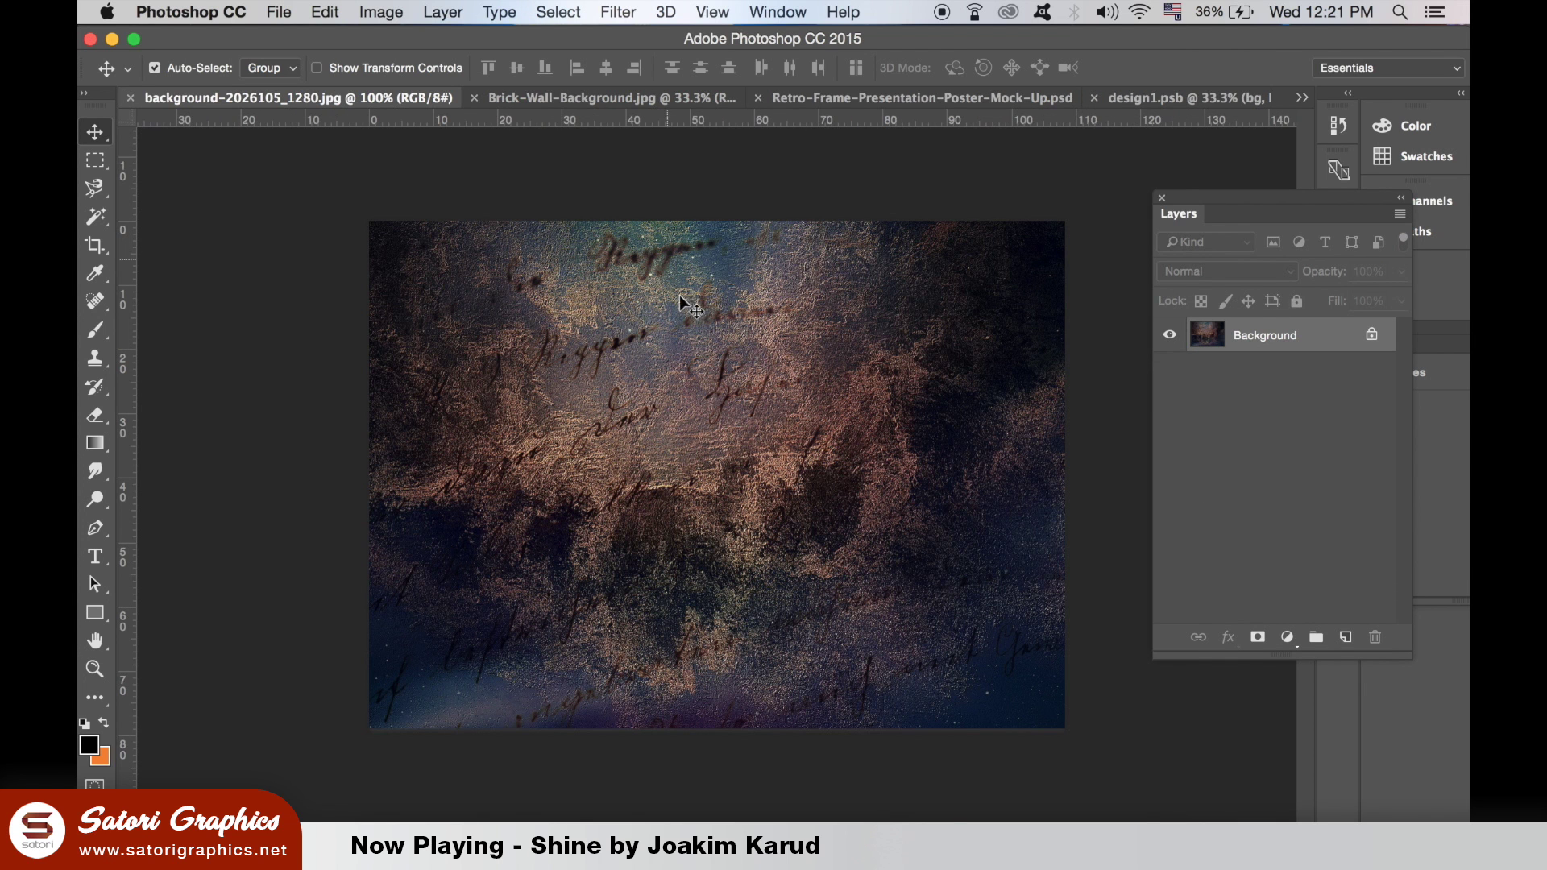
drag(1160, 103, 586, 184)
key(ctrl+t)
drag(724, 325, 1363, 813)
drag(955, 480, 749, 475)
click(372, 12)
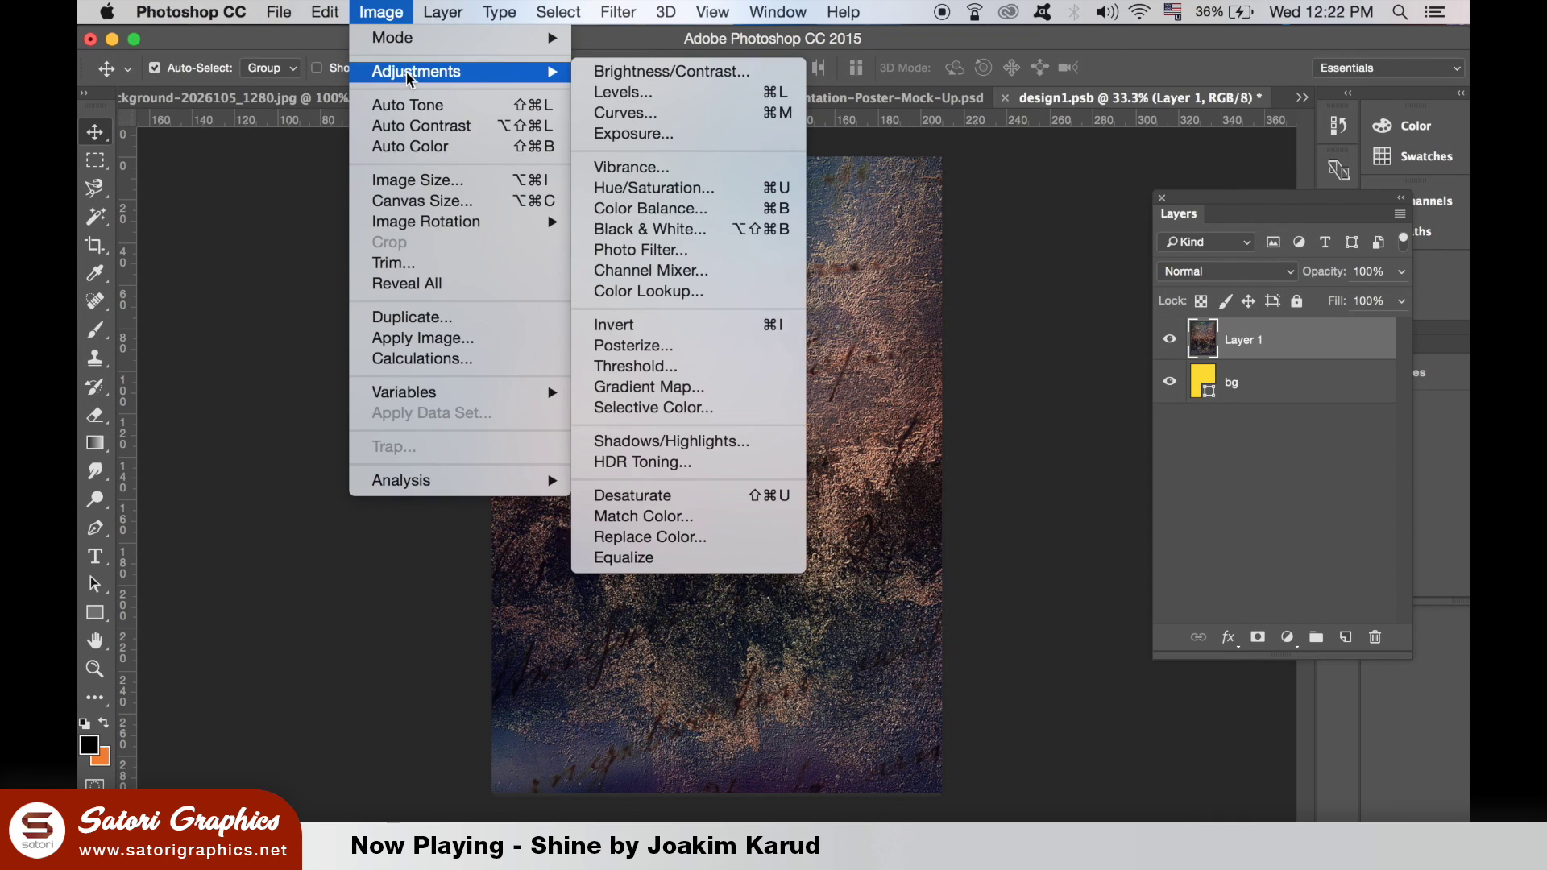
Darken the texture with Brightness/Contrast at -150 brightness and 57 contrast.
click(1057, 244)
drag(1097, 402, 1085, 403)
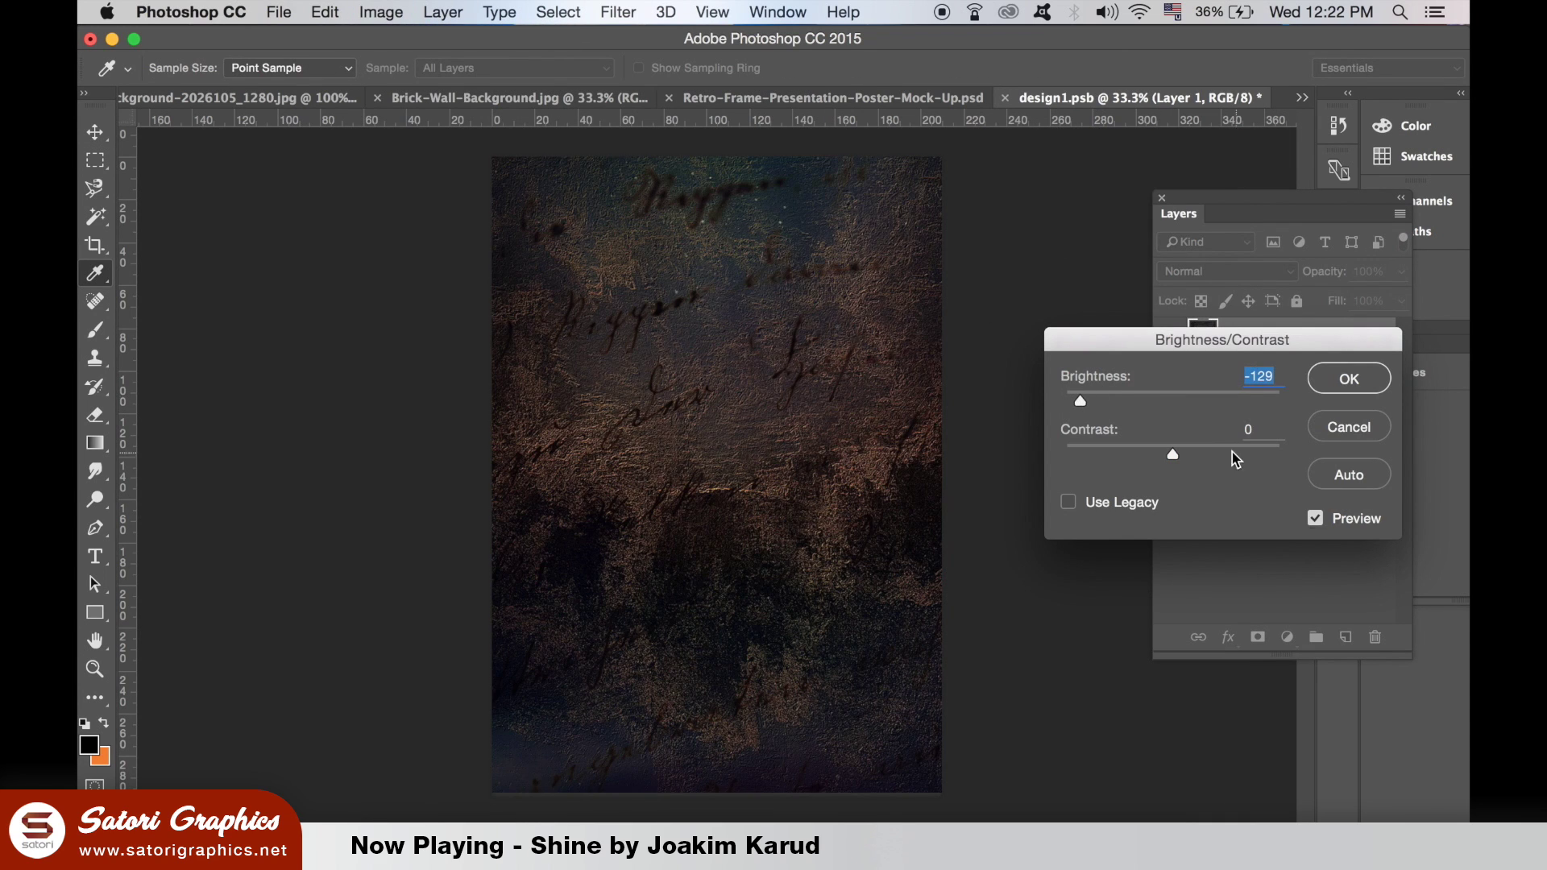
mouse_move(1231, 452)
mouse_down()
mouse_move(1218, 452)
mouse_move(1239, 453)
mouse_up()
drag(1082, 398, 1068, 398)
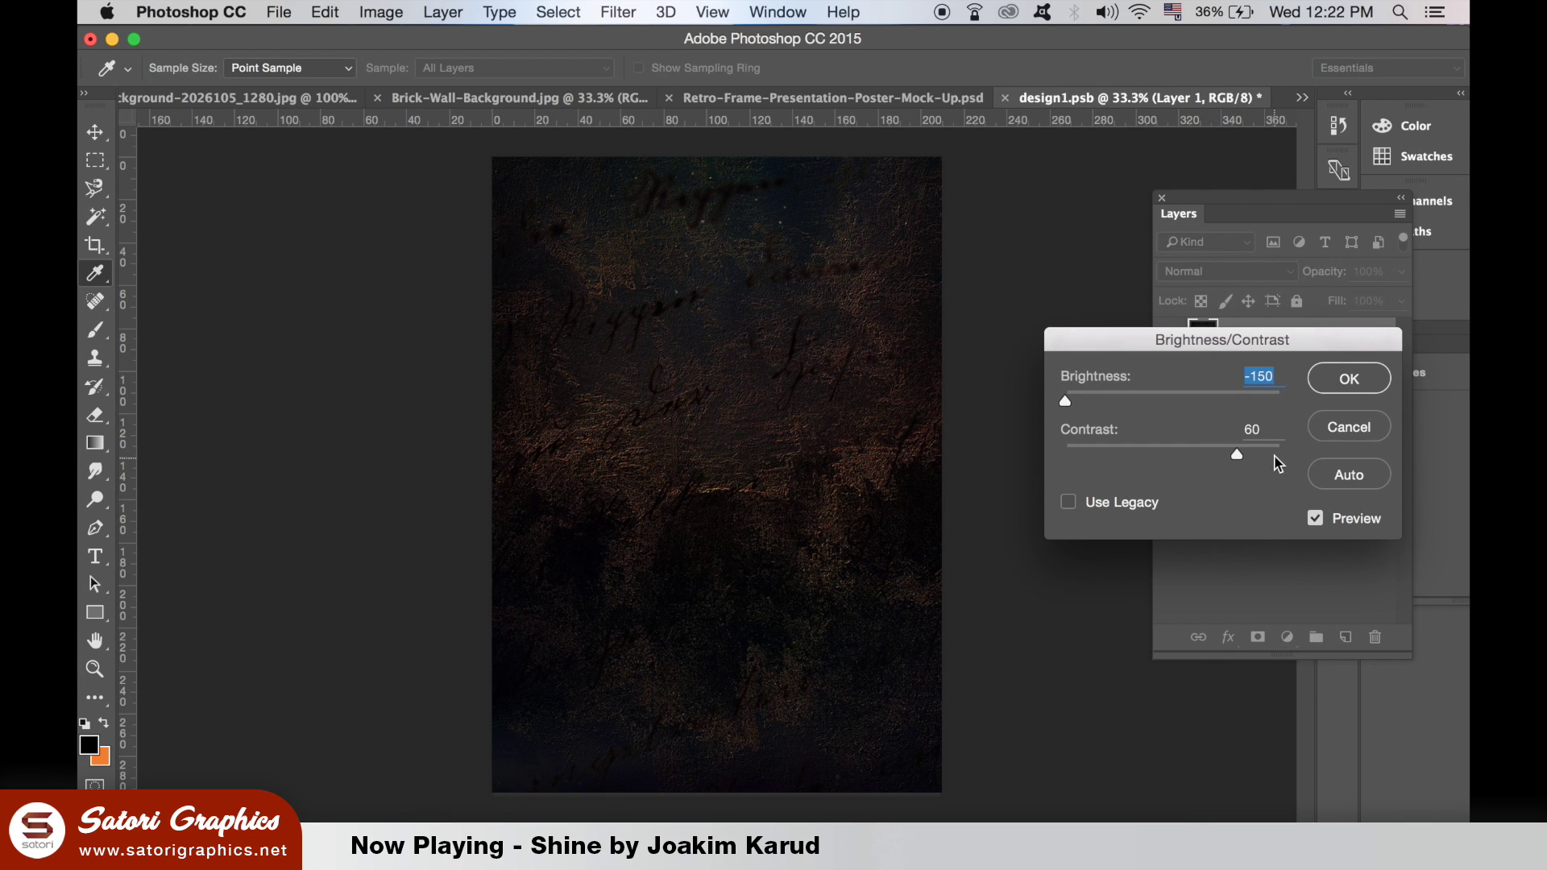
drag(1274, 459, 1235, 460)
click(1344, 396)
key(v)
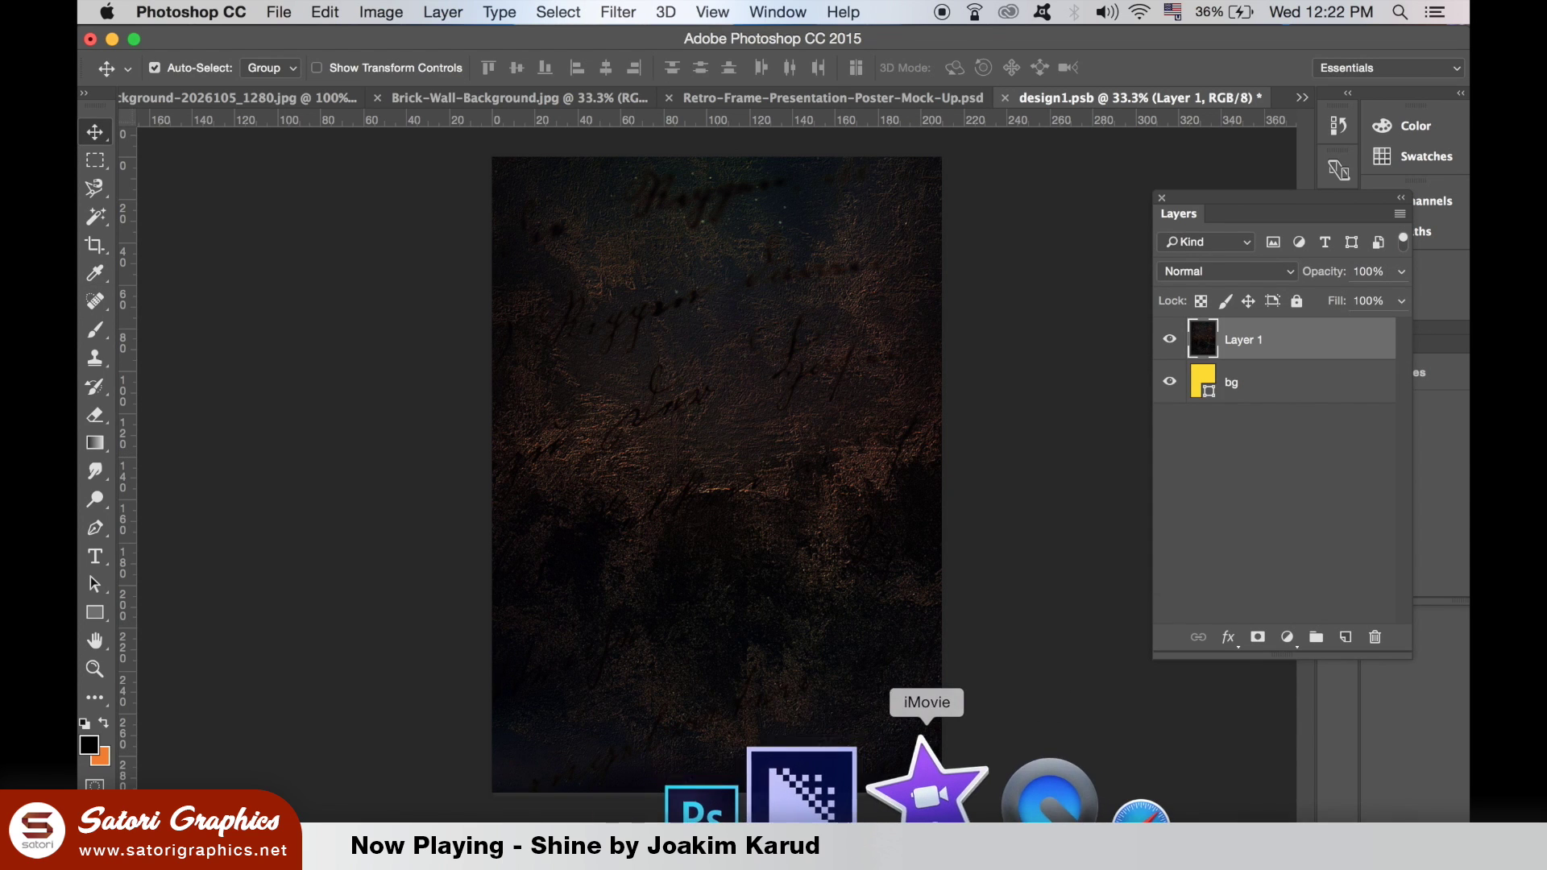
Select the whole hummingbird artwork in Illustrator to copy it into Photoshop.
click(806, 774)
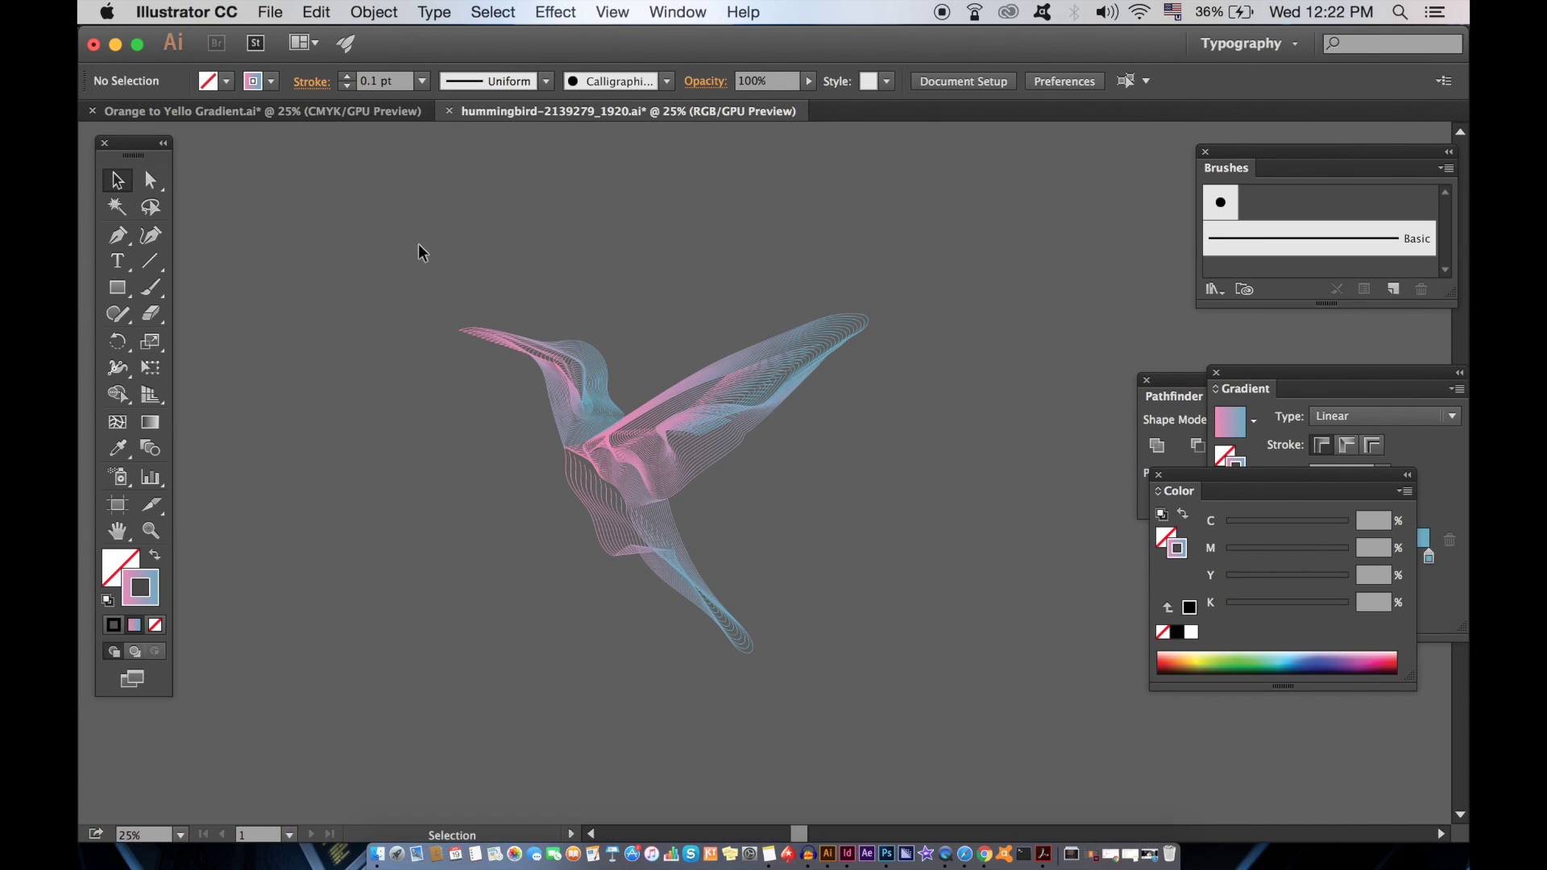
drag(401, 232, 932, 673)
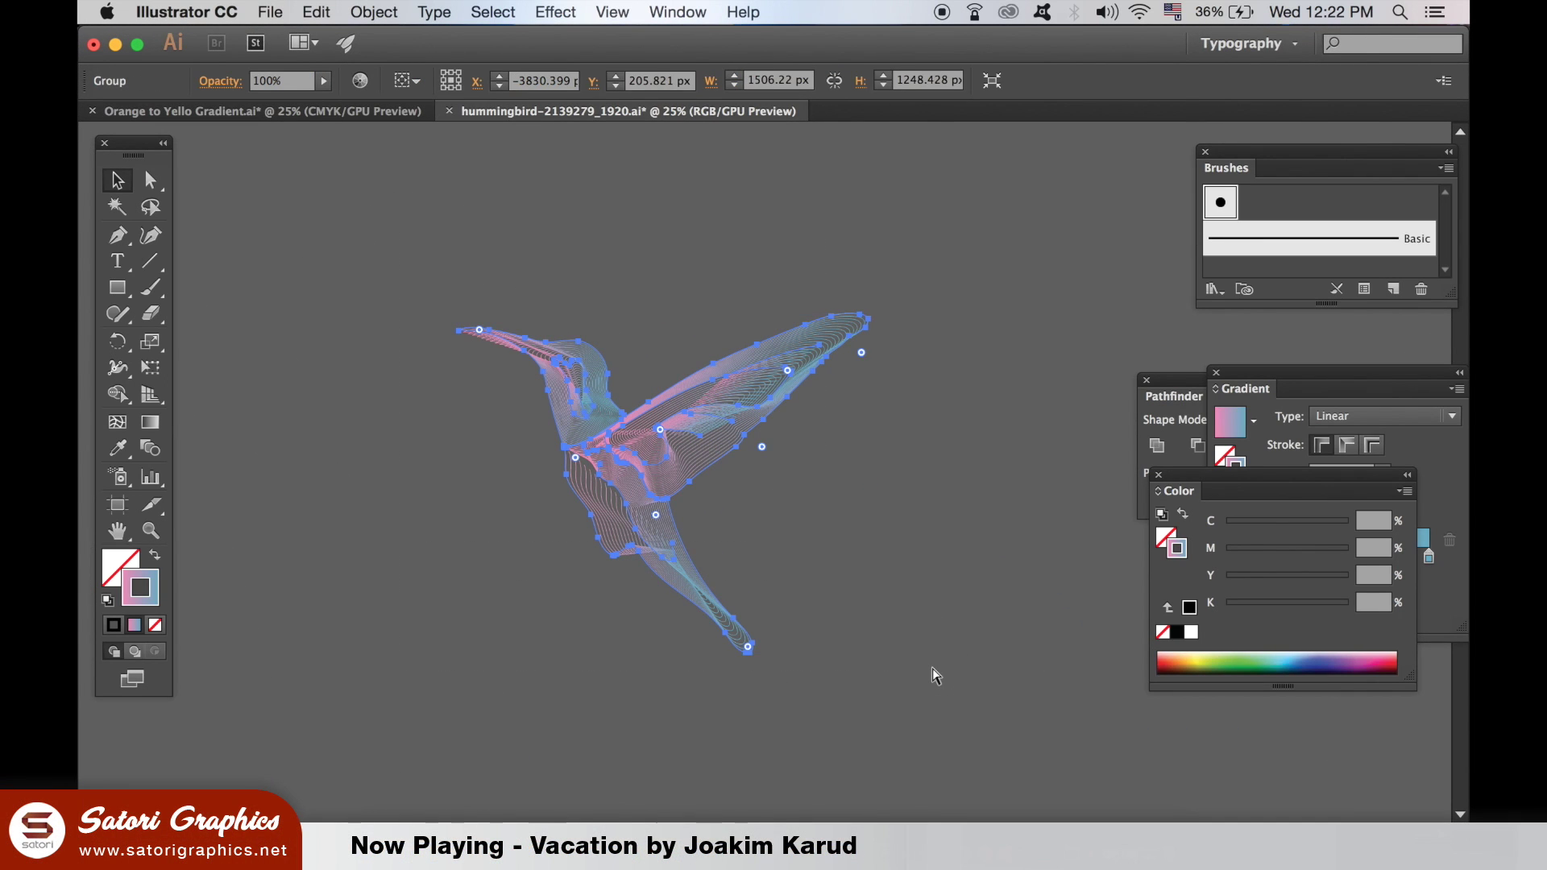
click(904, 795)
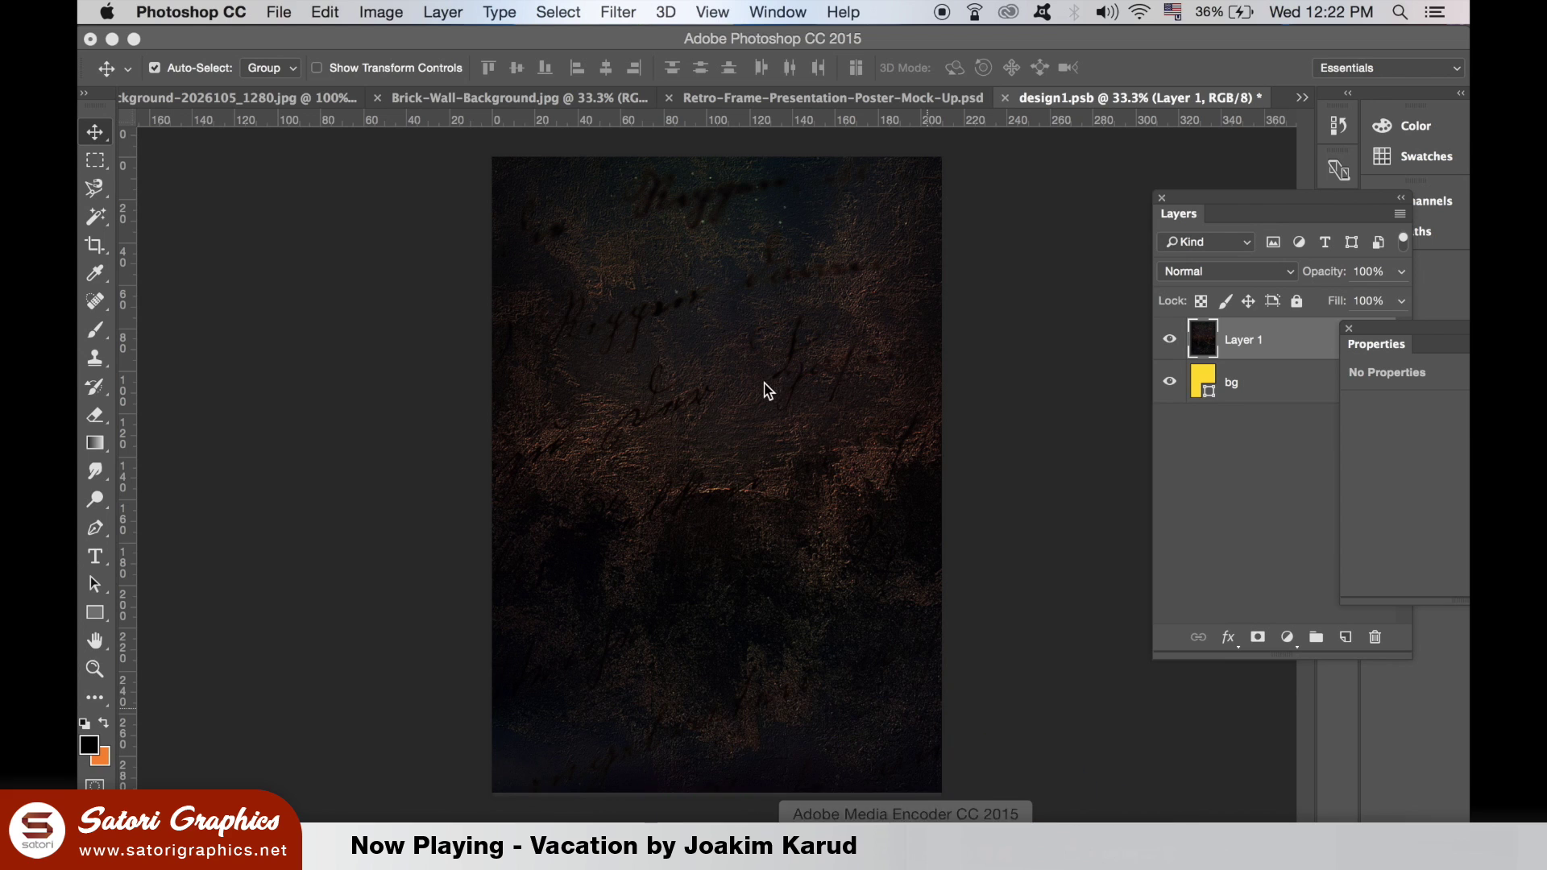
Paste the hummingbird into the poster as Layer 2, scaled to about 30%.
key(super+v)
key(Return)
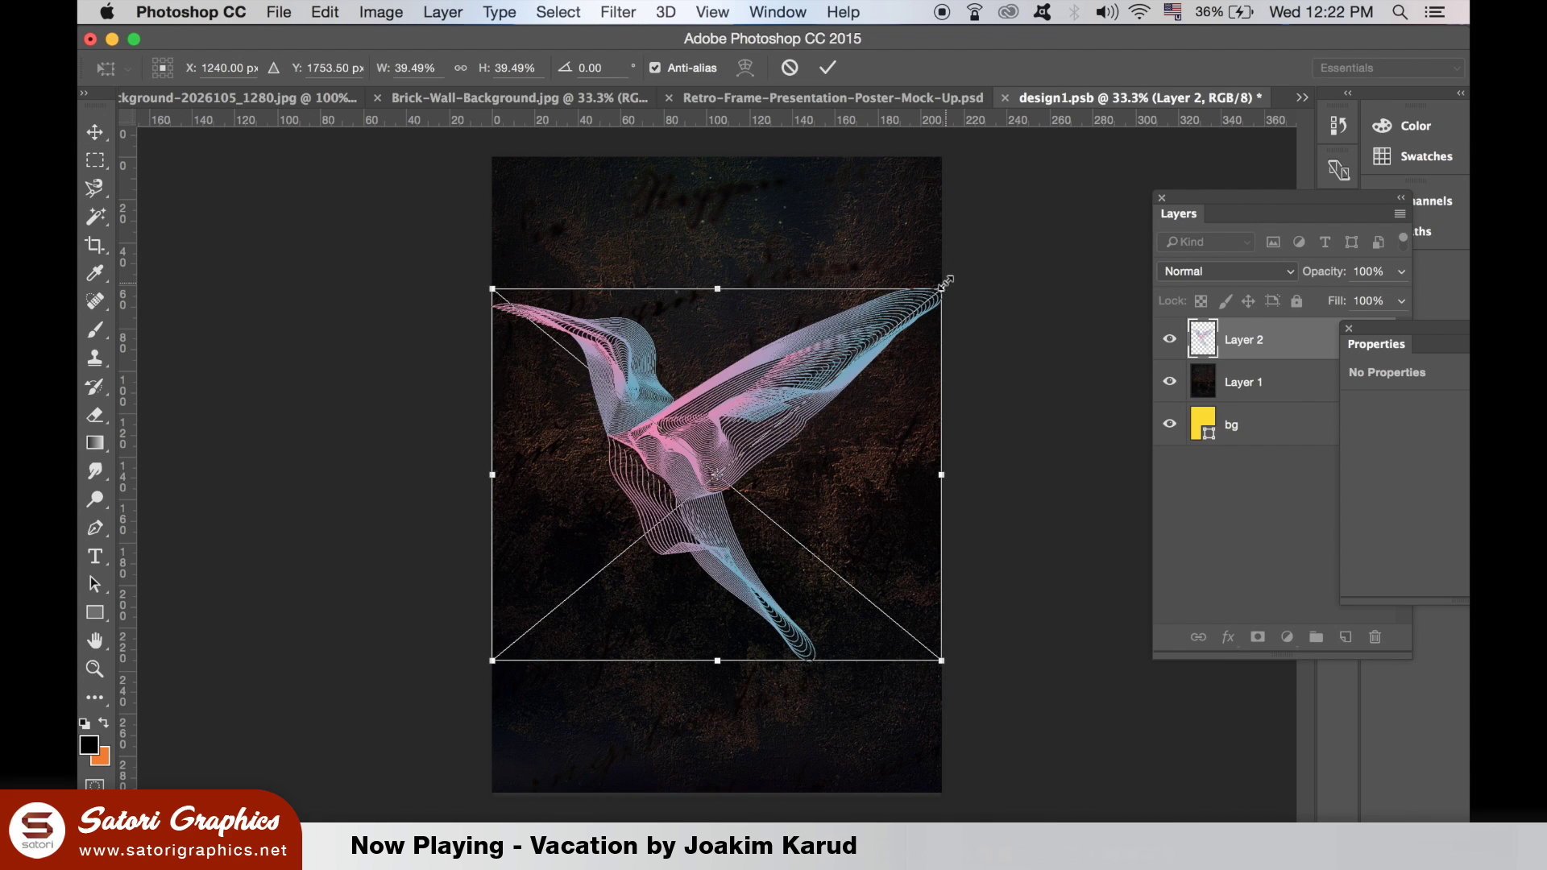
drag(944, 282, 894, 332)
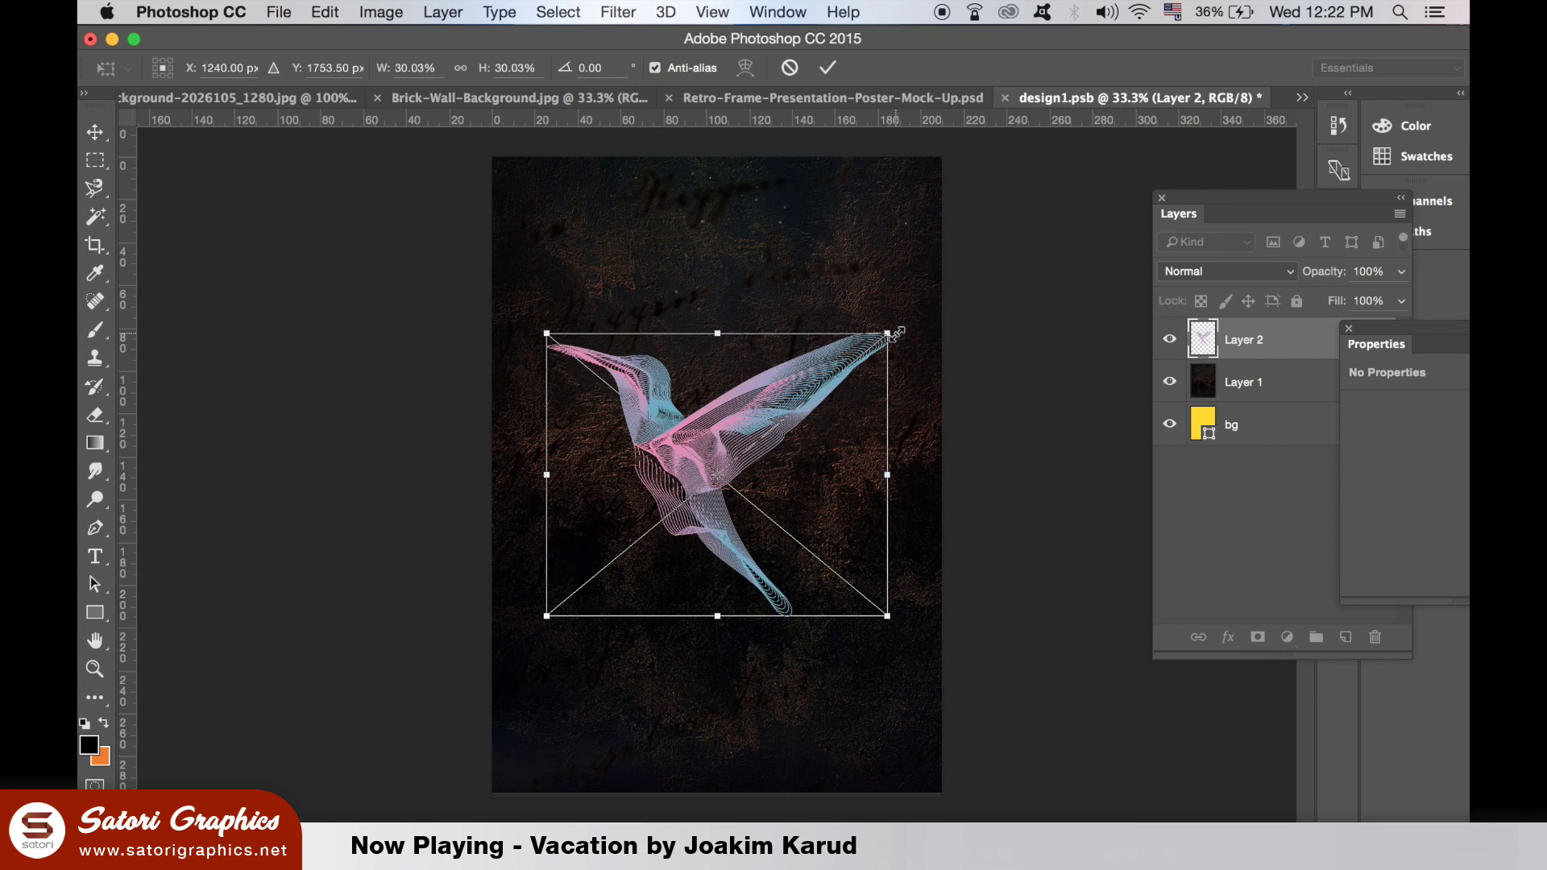
key(Return)
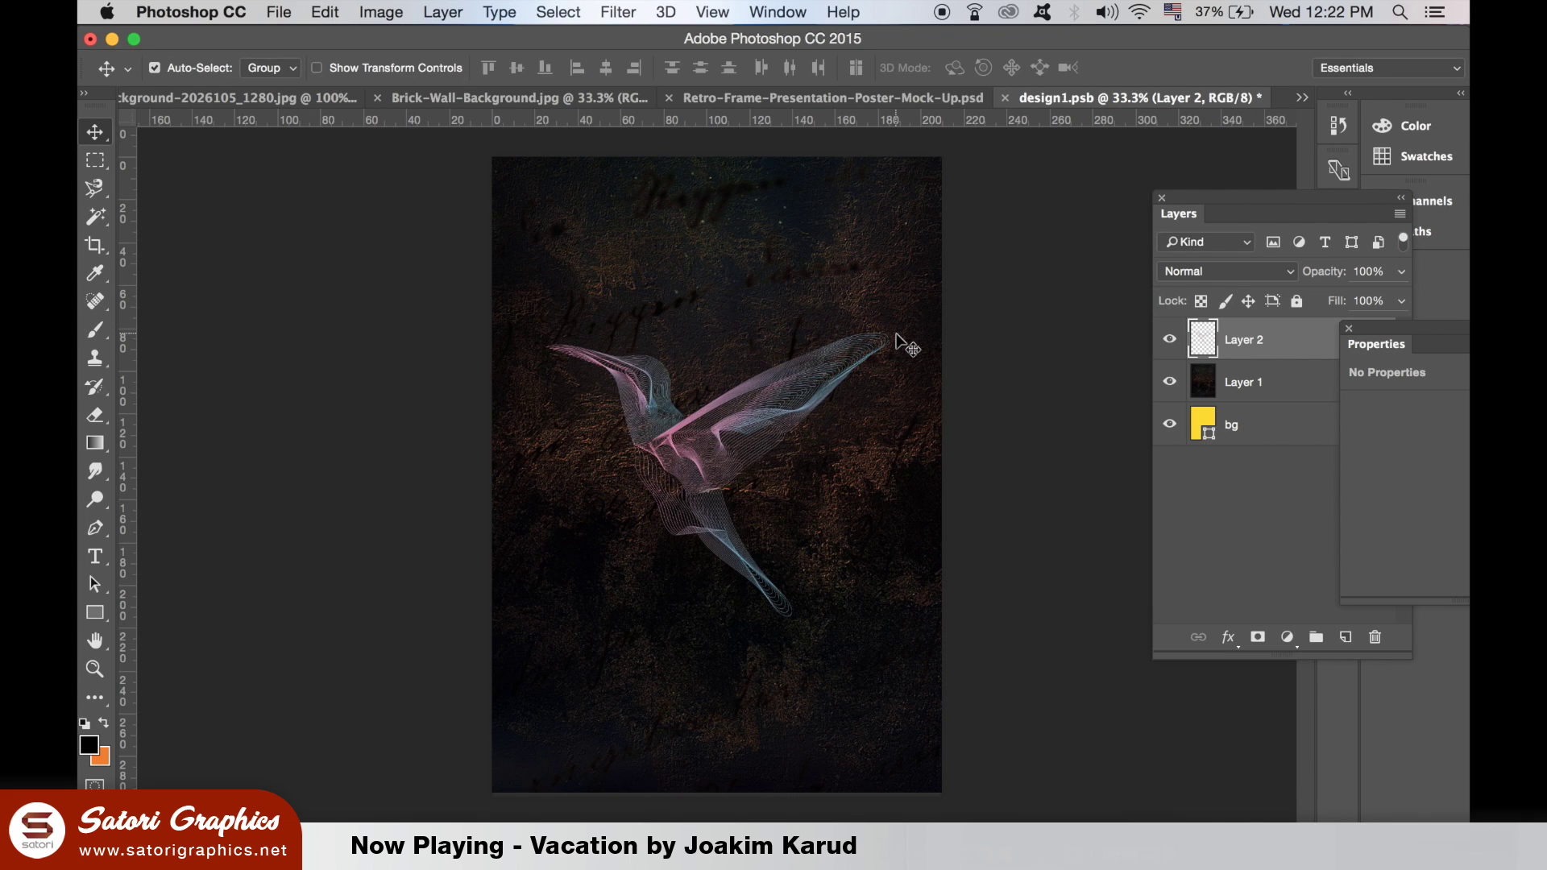
Duplicate the hummingbird layer as Layer 2 copy and bring up the layer effects list.
key(super+j)
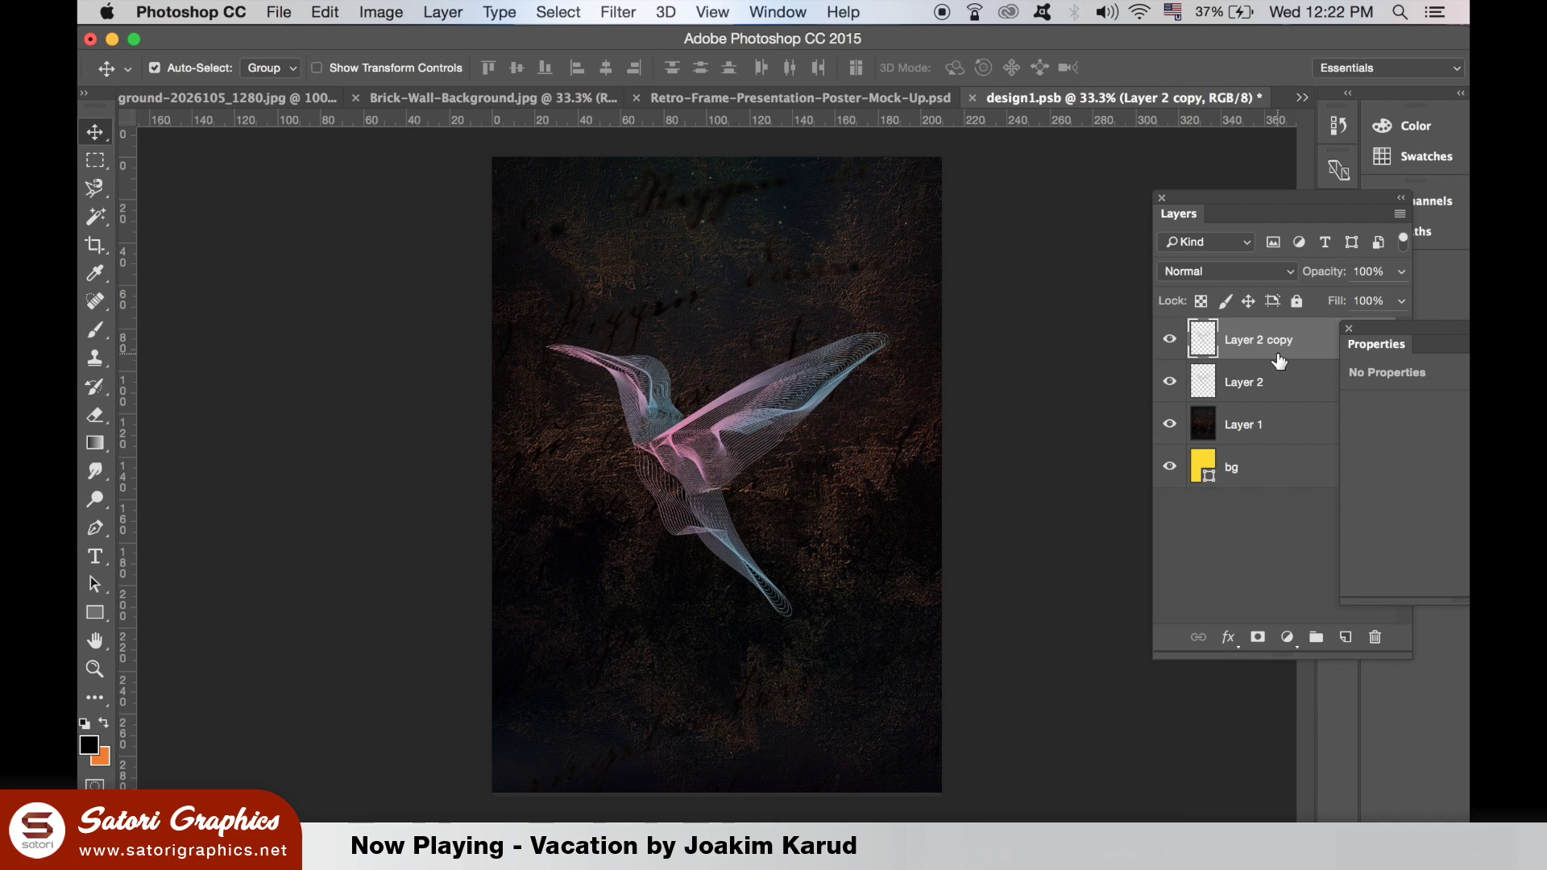
drag(1281, 194, 1205, 194)
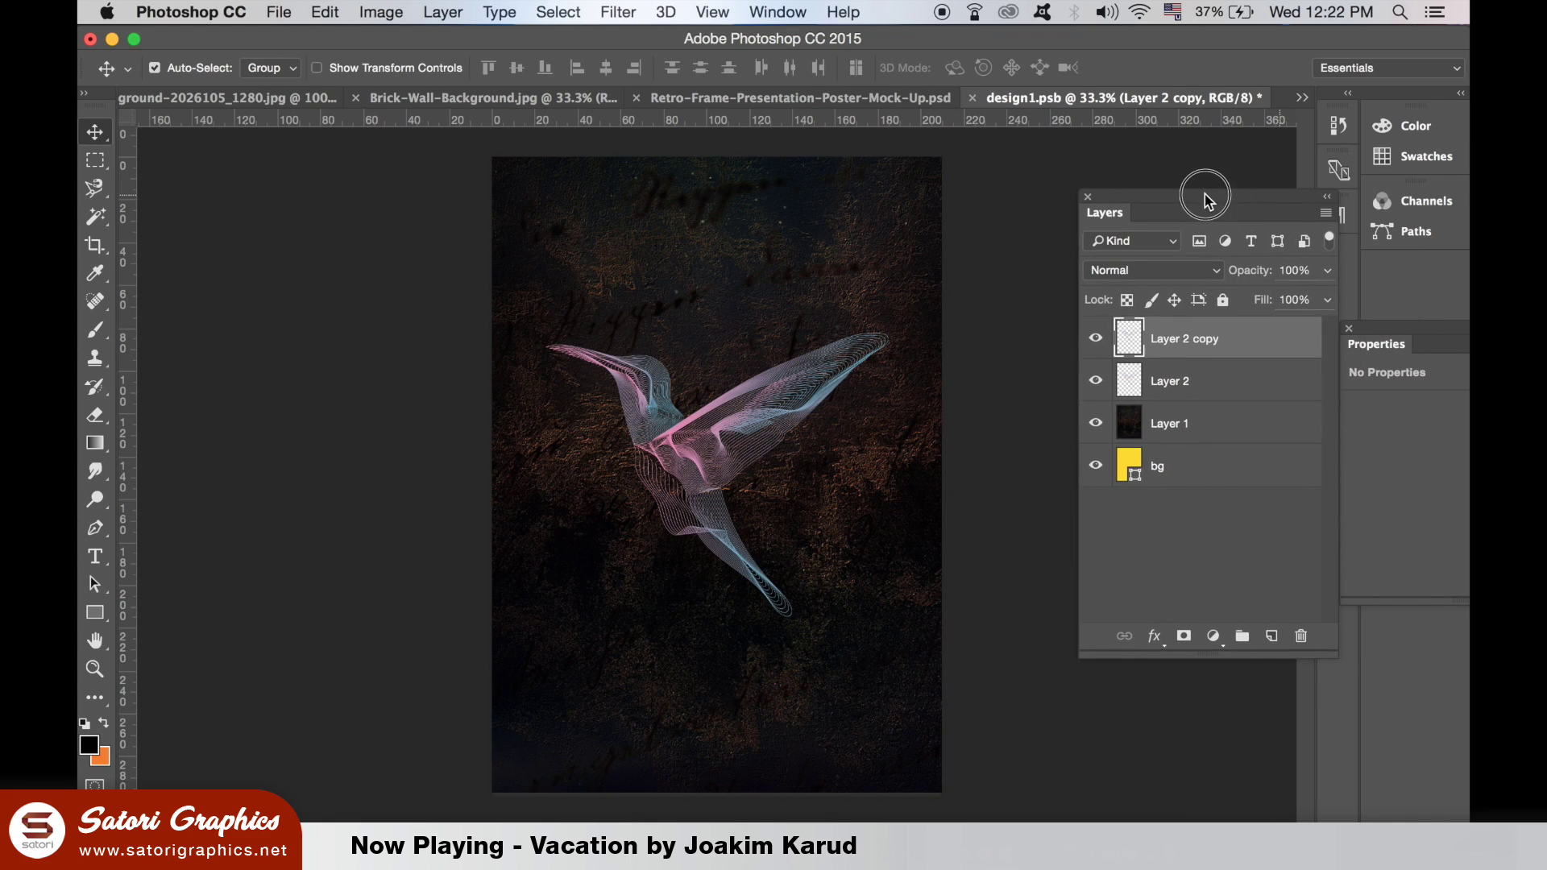
click(1153, 636)
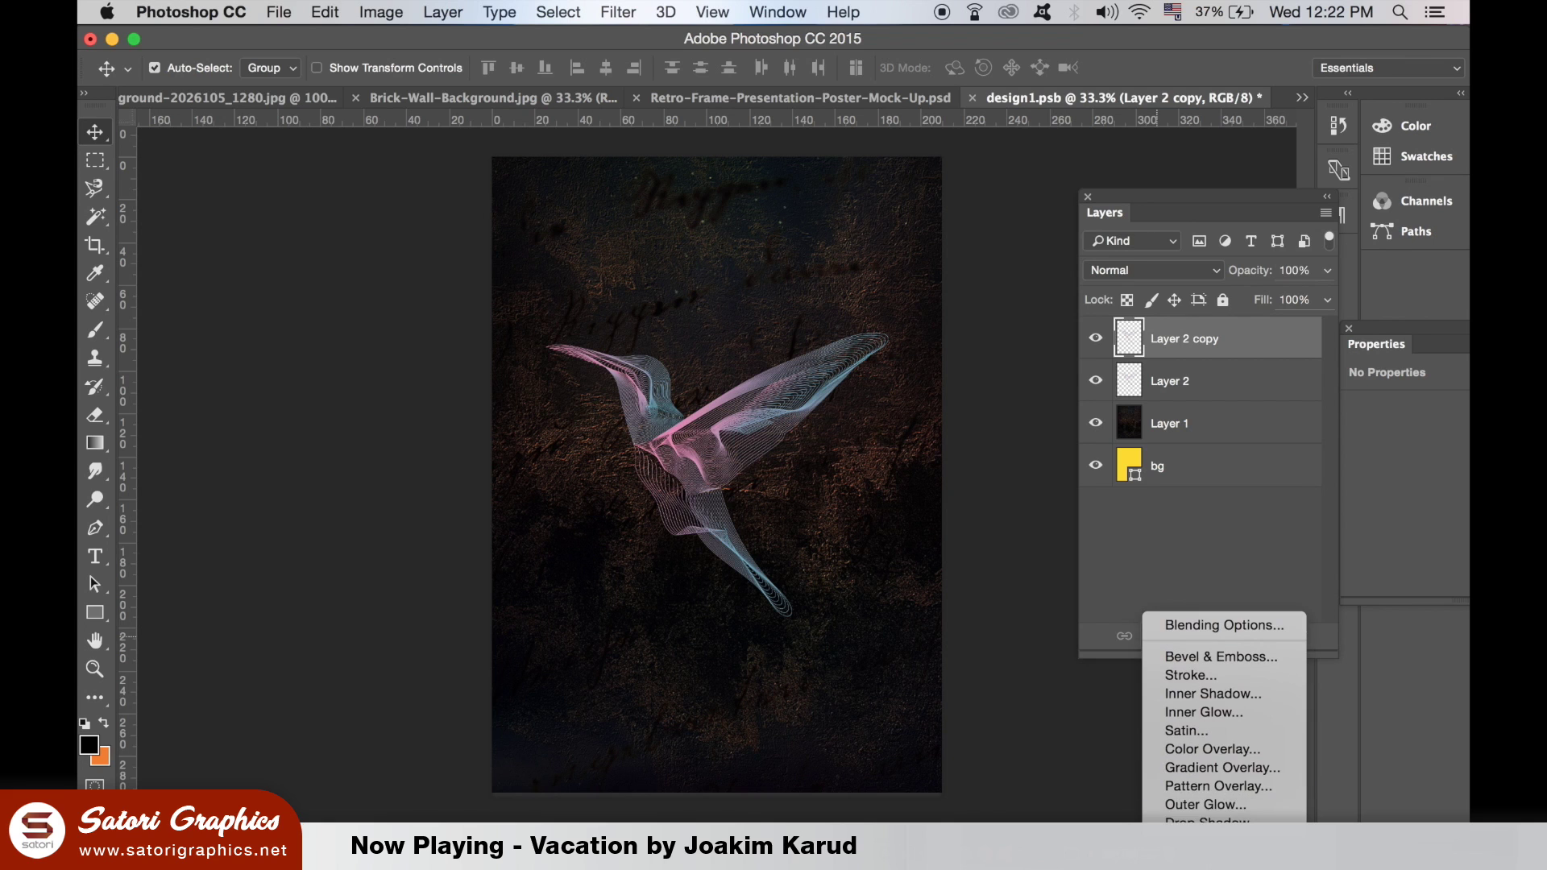
Add an Outer Glow to Layer 2 copy with Overlay blend mode.
click(1212, 802)
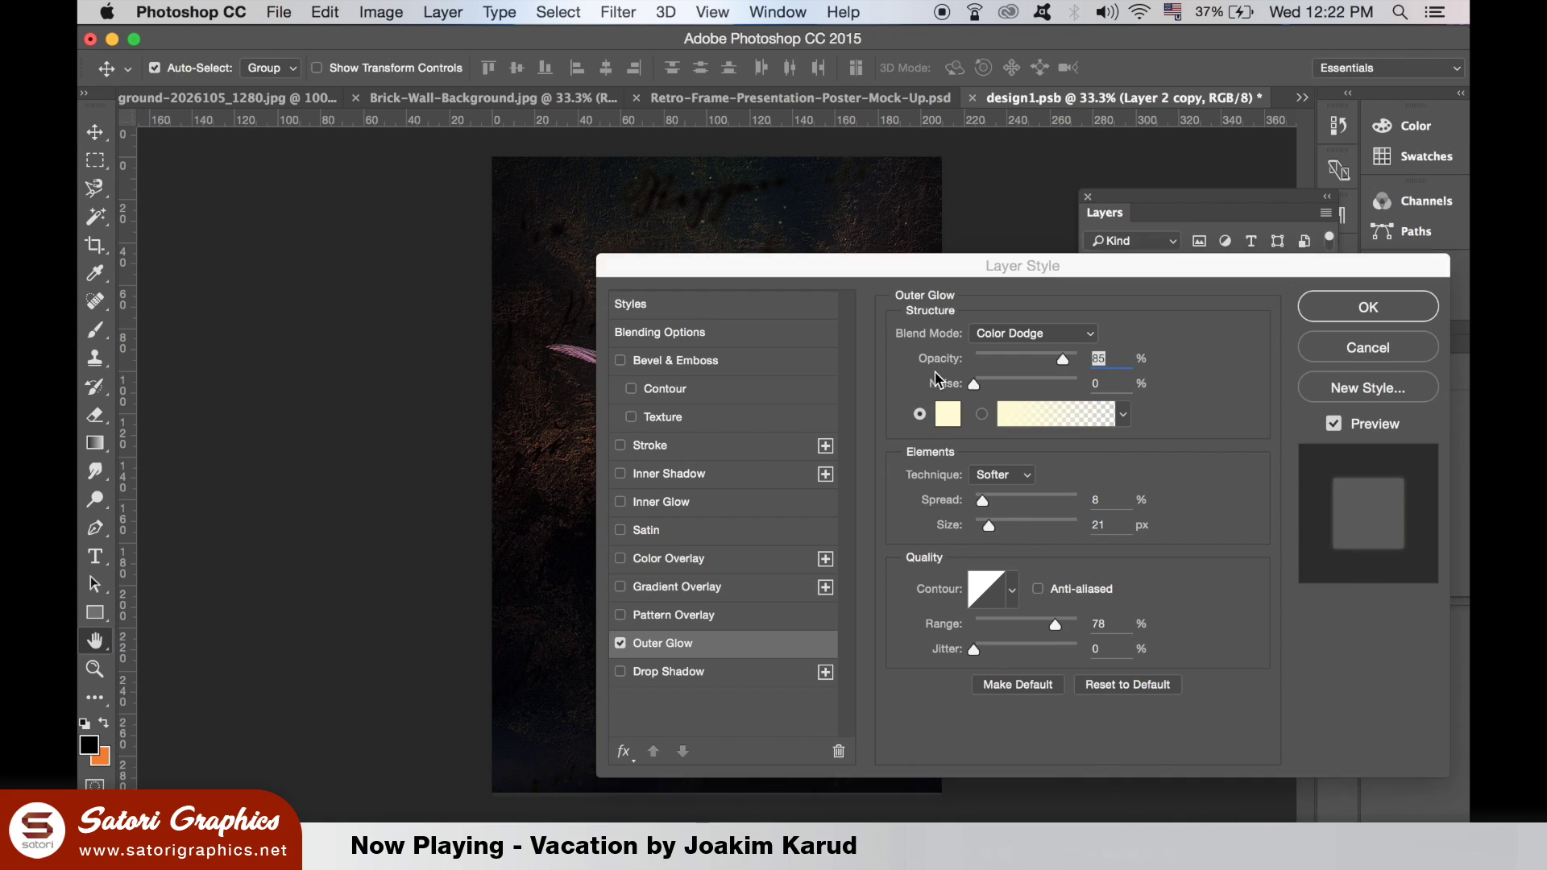
drag(1039, 262, 1253, 426)
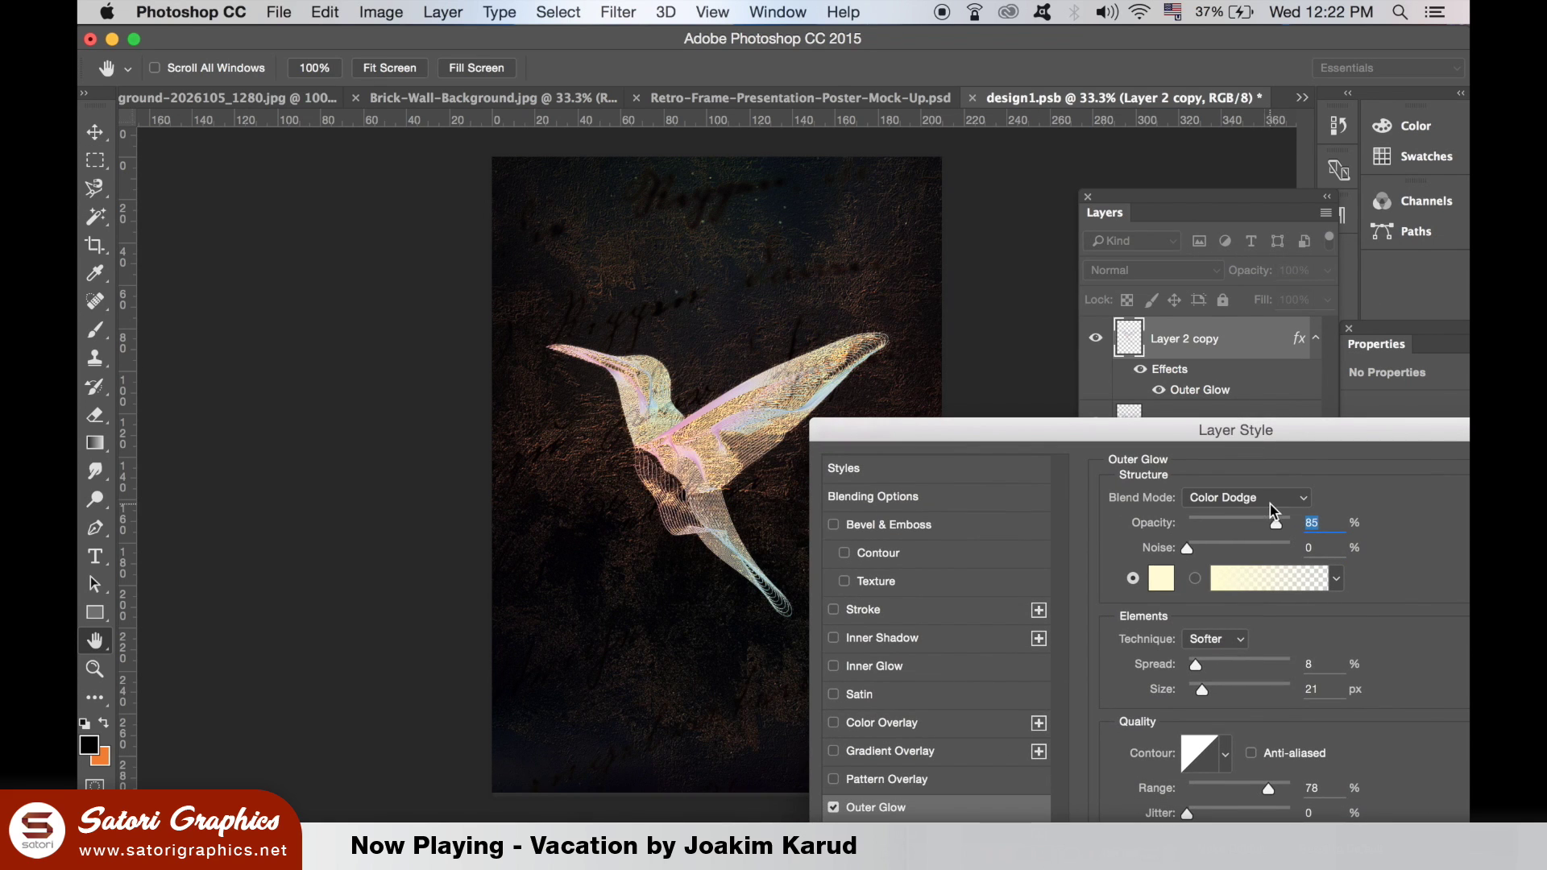
click(1271, 499)
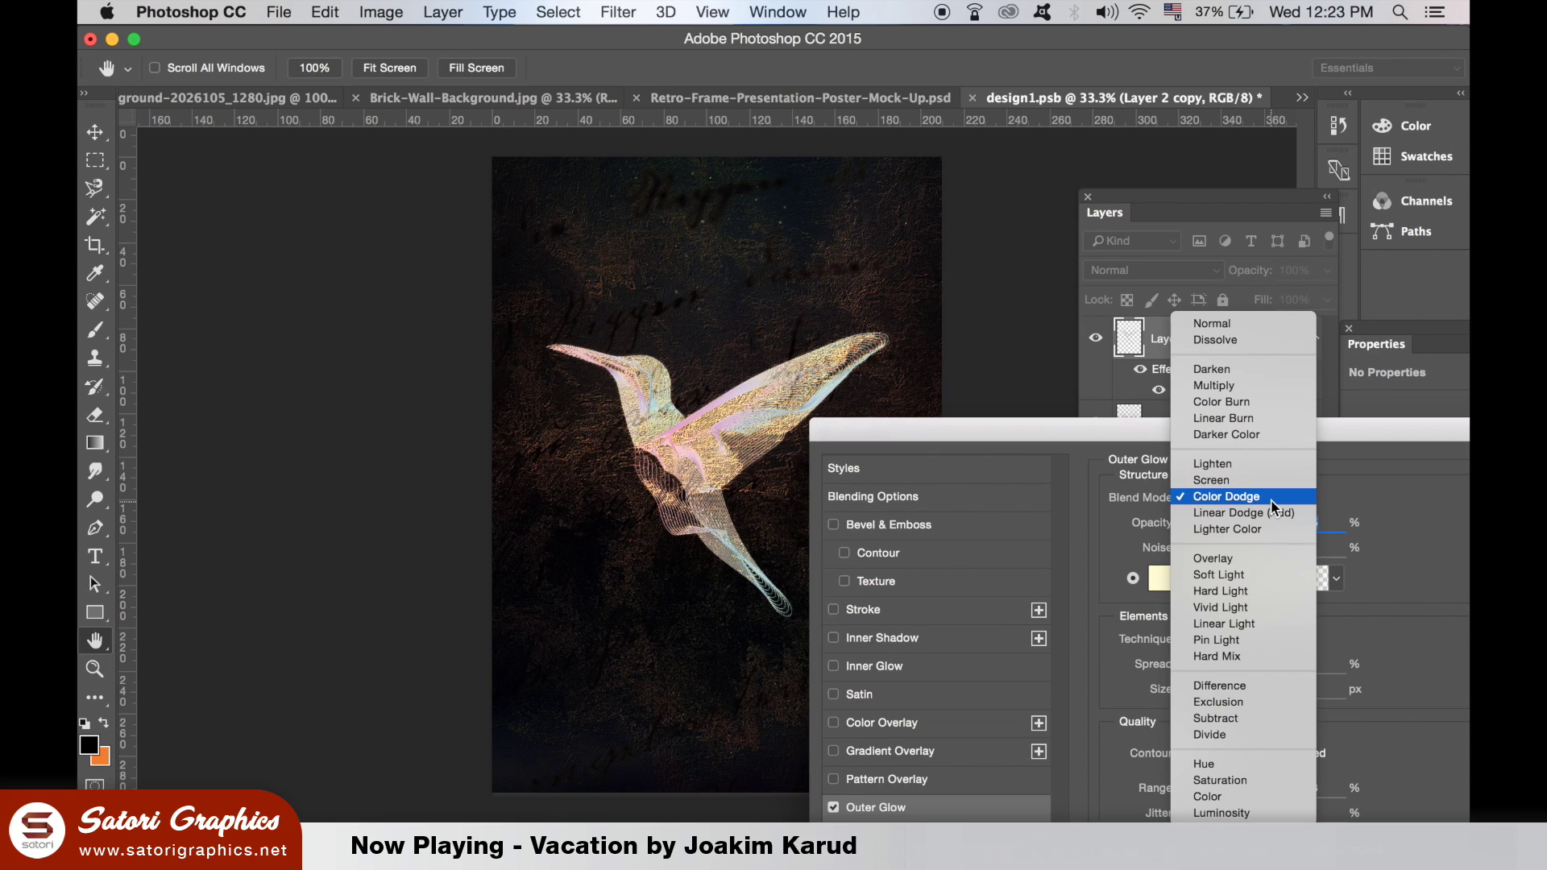
click(1263, 558)
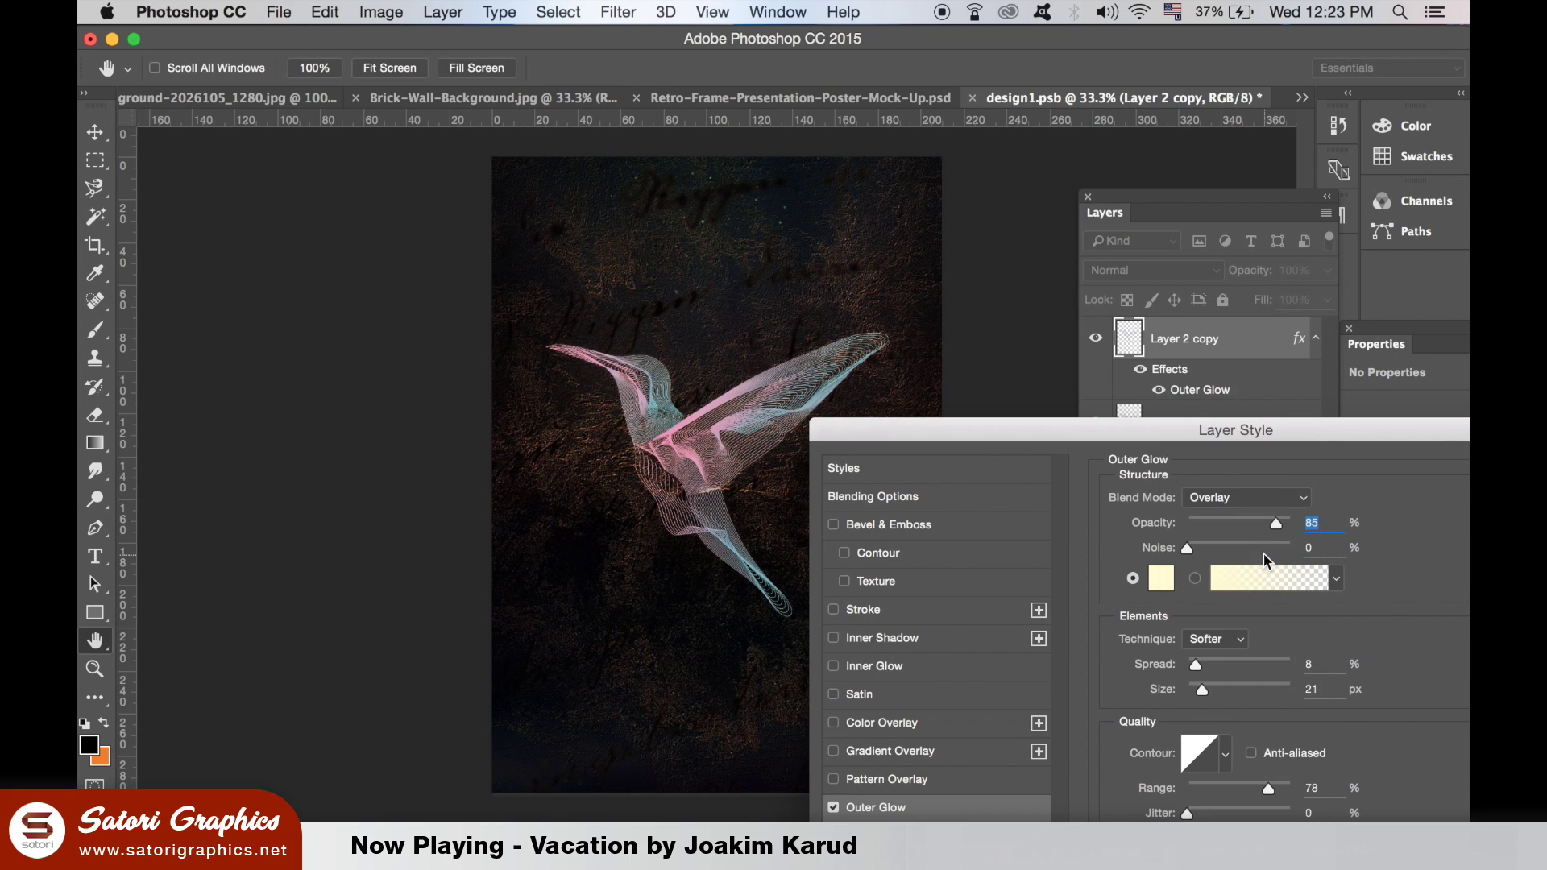
click(1275, 499)
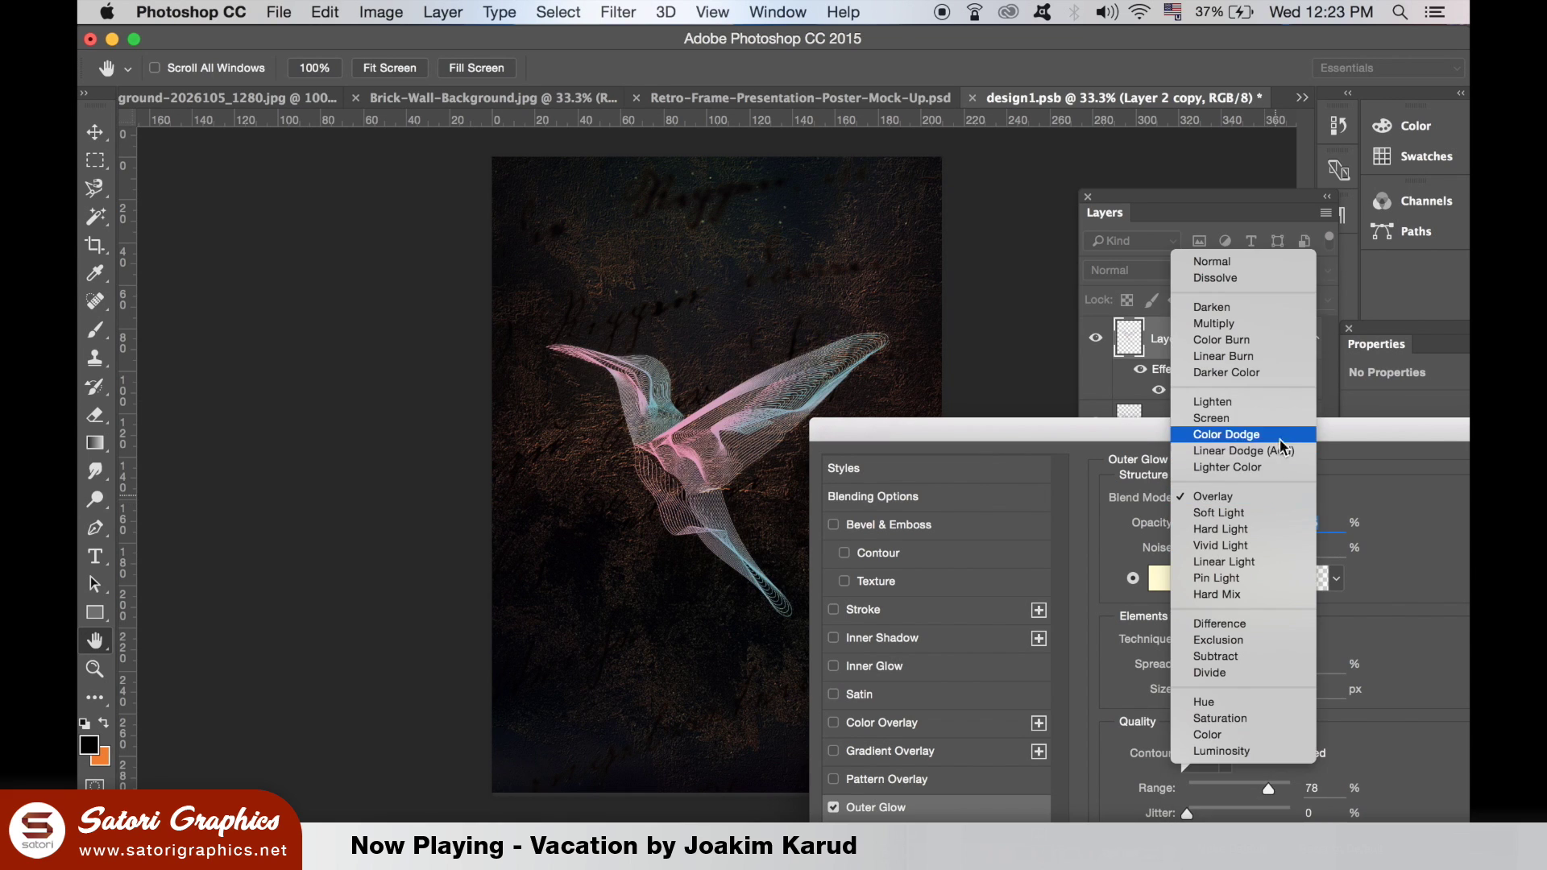
click(1270, 323)
click(1264, 497)
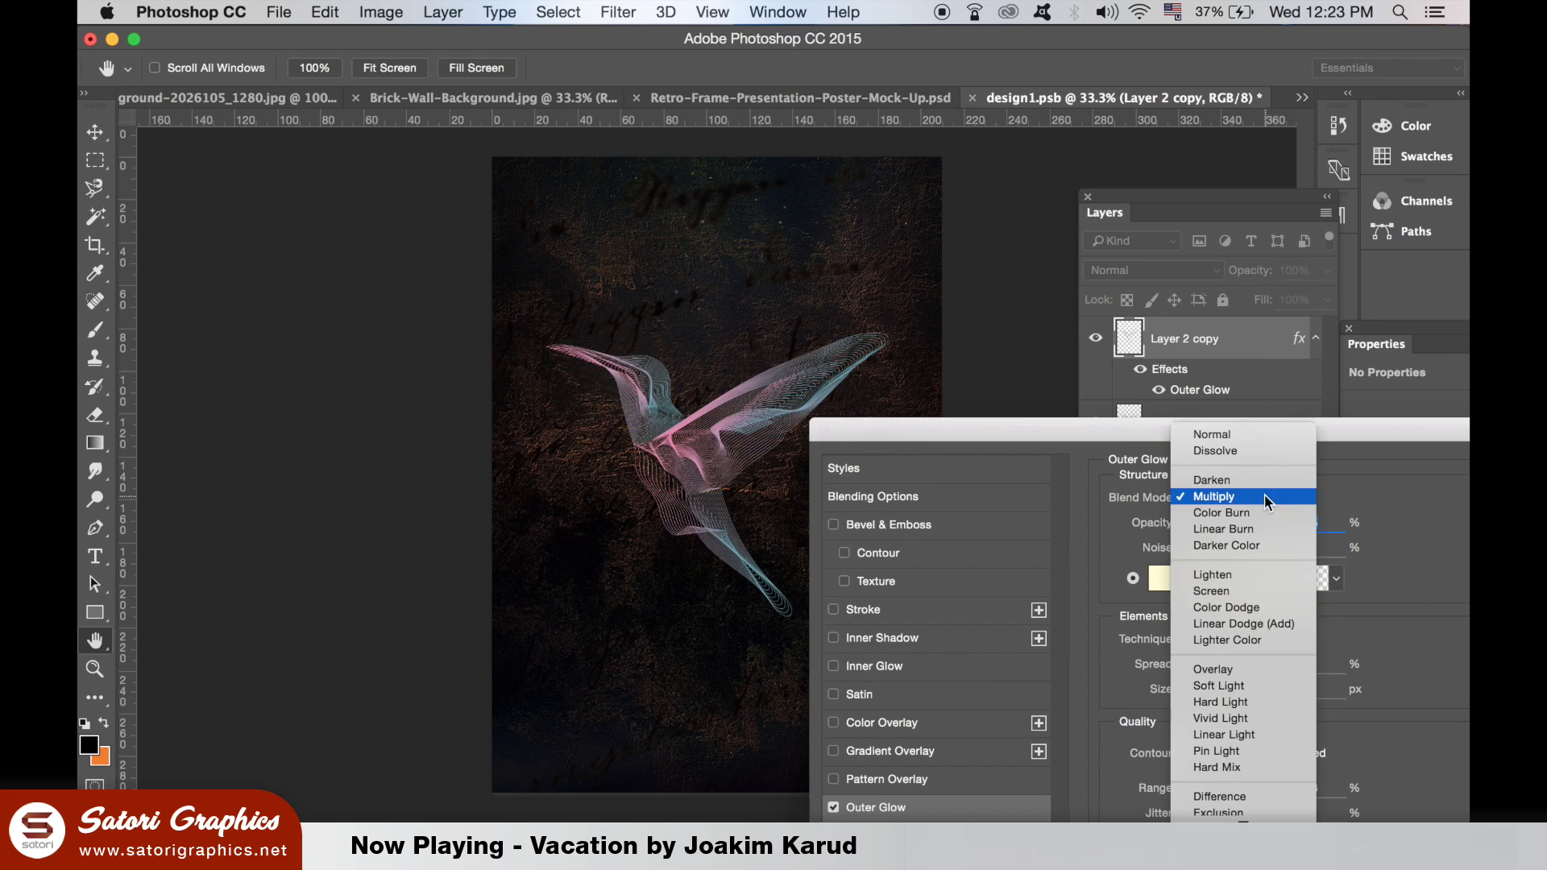
click(1247, 641)
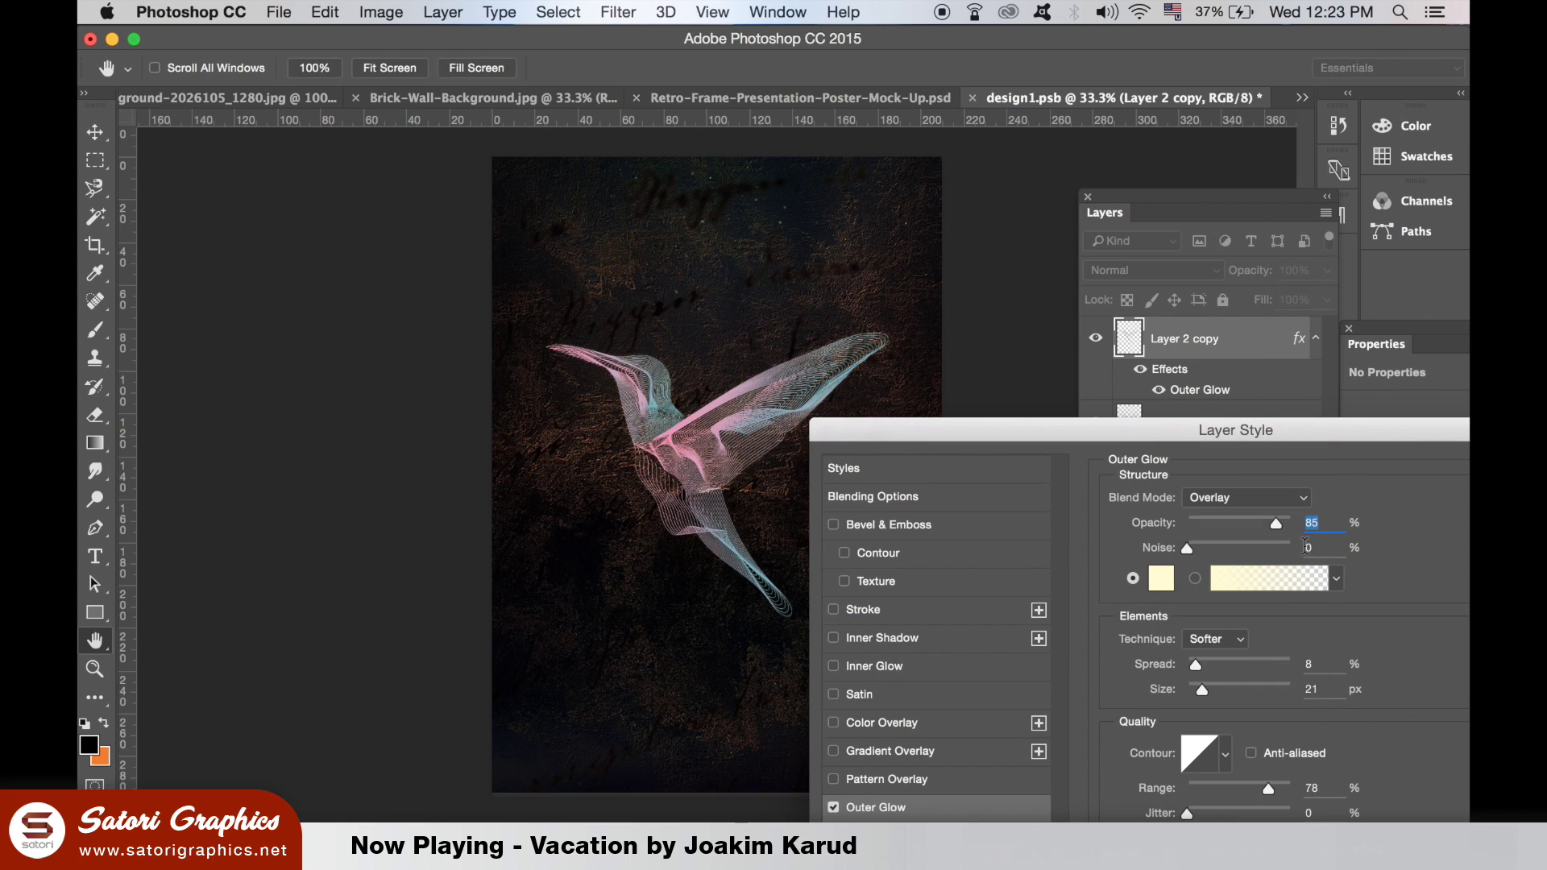
Set the glow spread to 3%, size to 57 px, raise opacity, and apply.
click(1212, 667)
drag(1211, 669, 1190, 669)
click(1234, 691)
drag(1235, 692, 1217, 693)
mouse_move(1277, 524)
mouse_down()
mouse_move(1293, 525)
mouse_move(1283, 532)
mouse_up()
drag(1266, 438, 1068, 281)
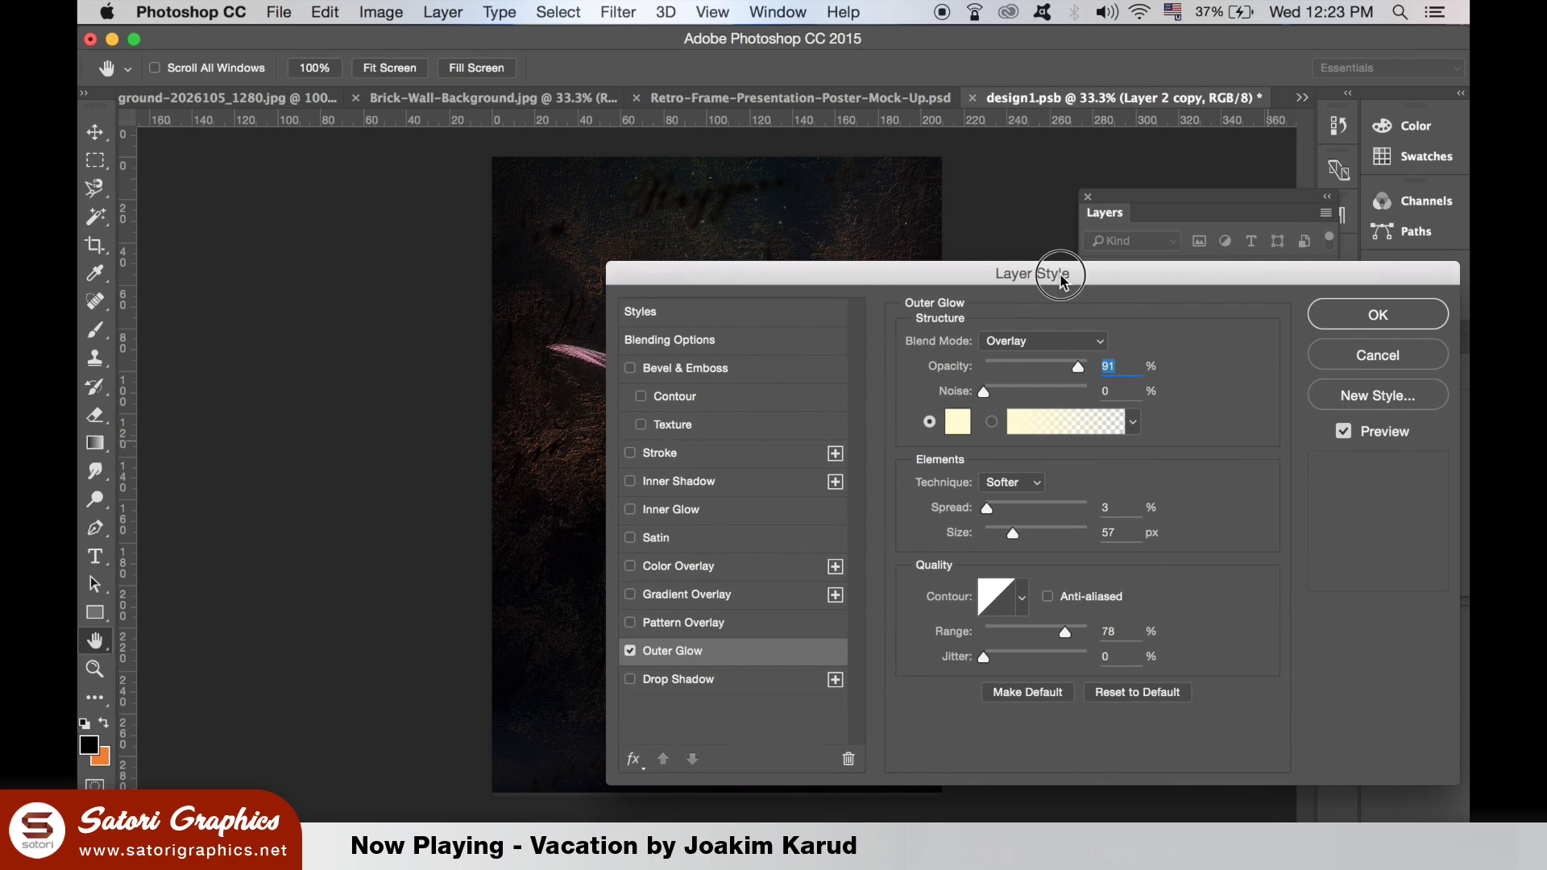
click(1370, 310)
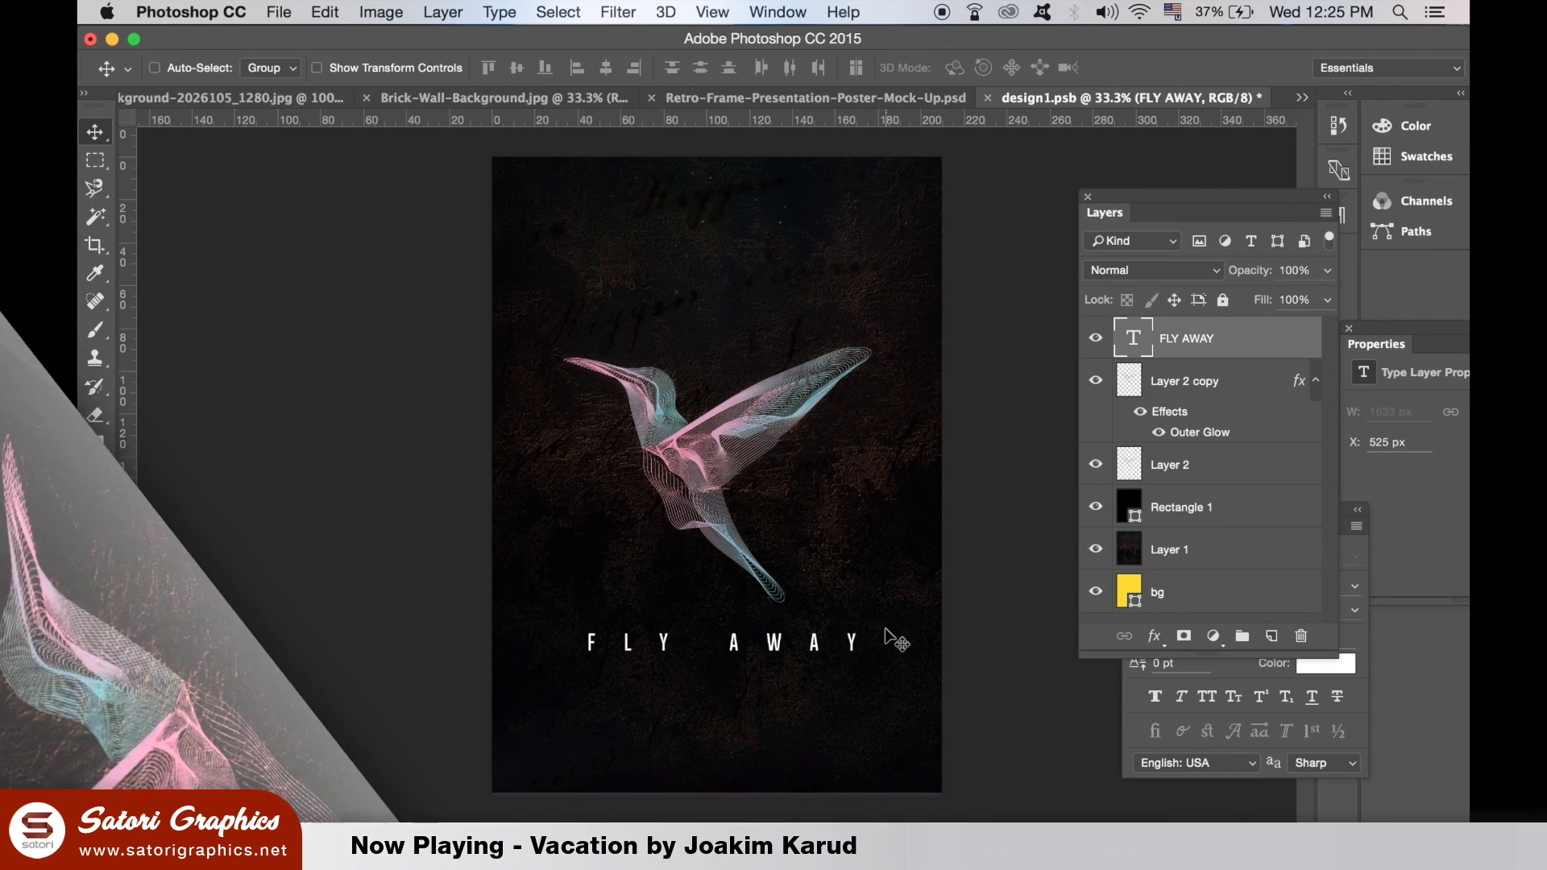
Nudge the FLY AWAY text and dim it to 59% opacity.
drag(829, 639, 826, 646)
click(1326, 270)
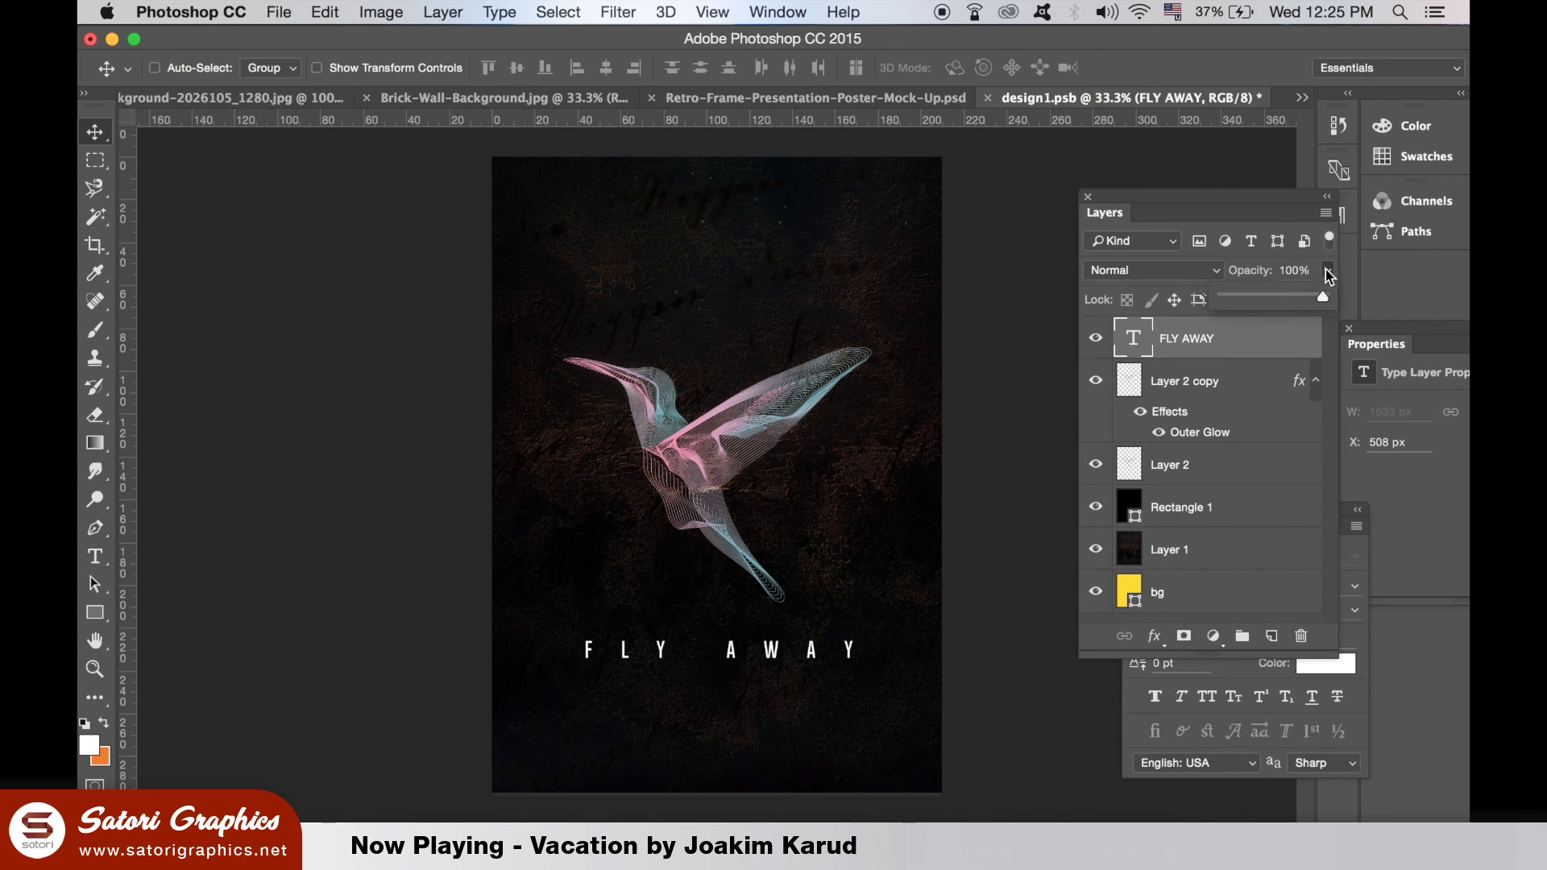
drag(1327, 297, 1281, 296)
Place a copy of FLY AWAY below it in Helvetica Neue Light with tracking 300.
drag(656, 646, 661, 701)
double_click(1133, 339)
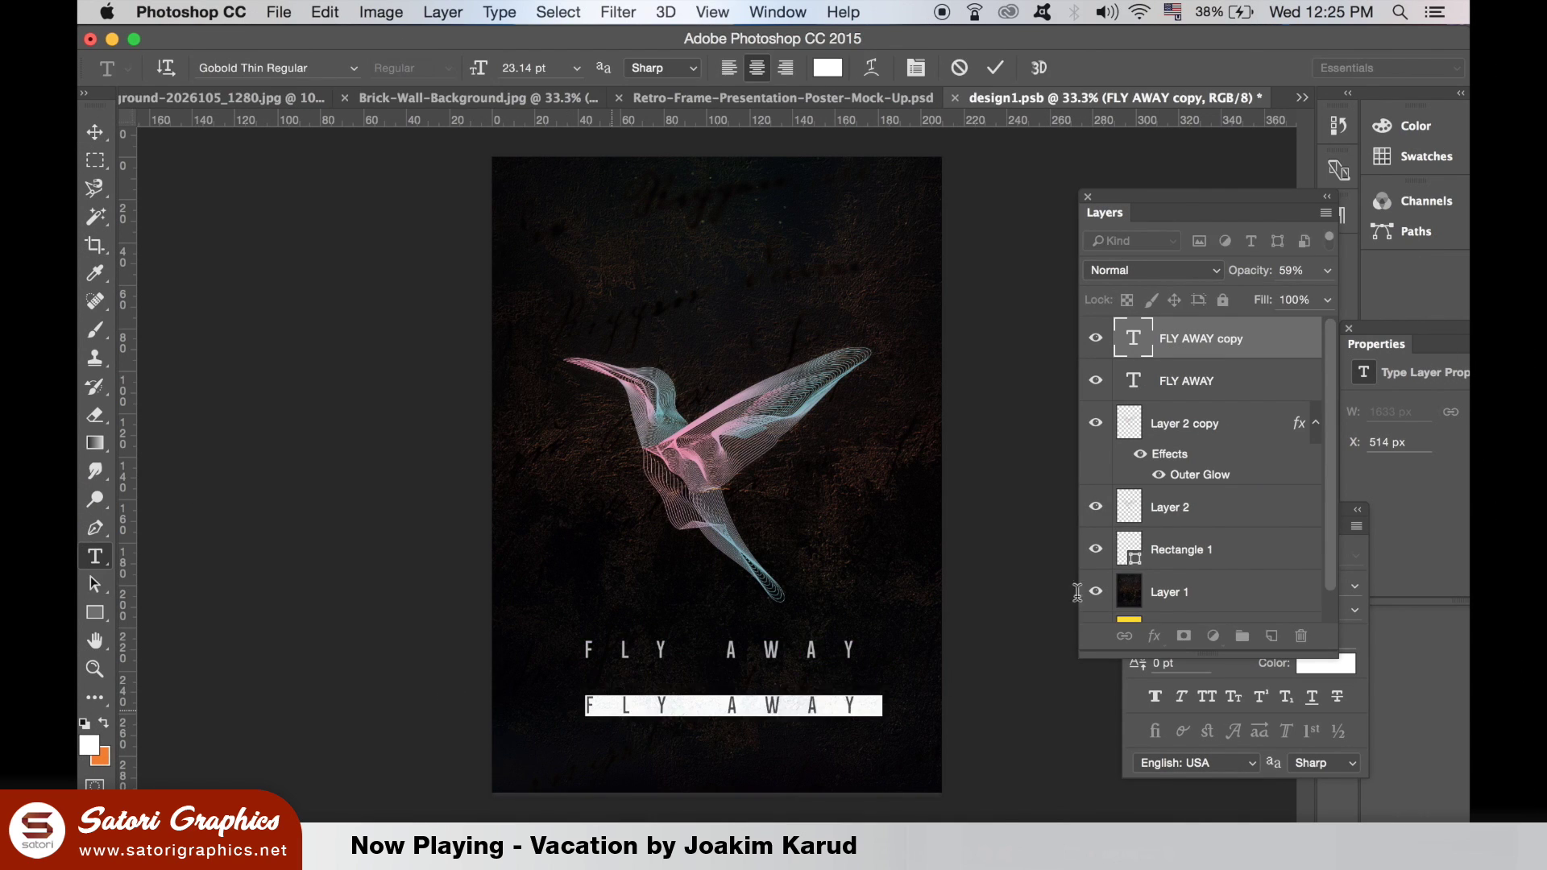
click(1327, 610)
text(0)
key(Return)
click(1261, 555)
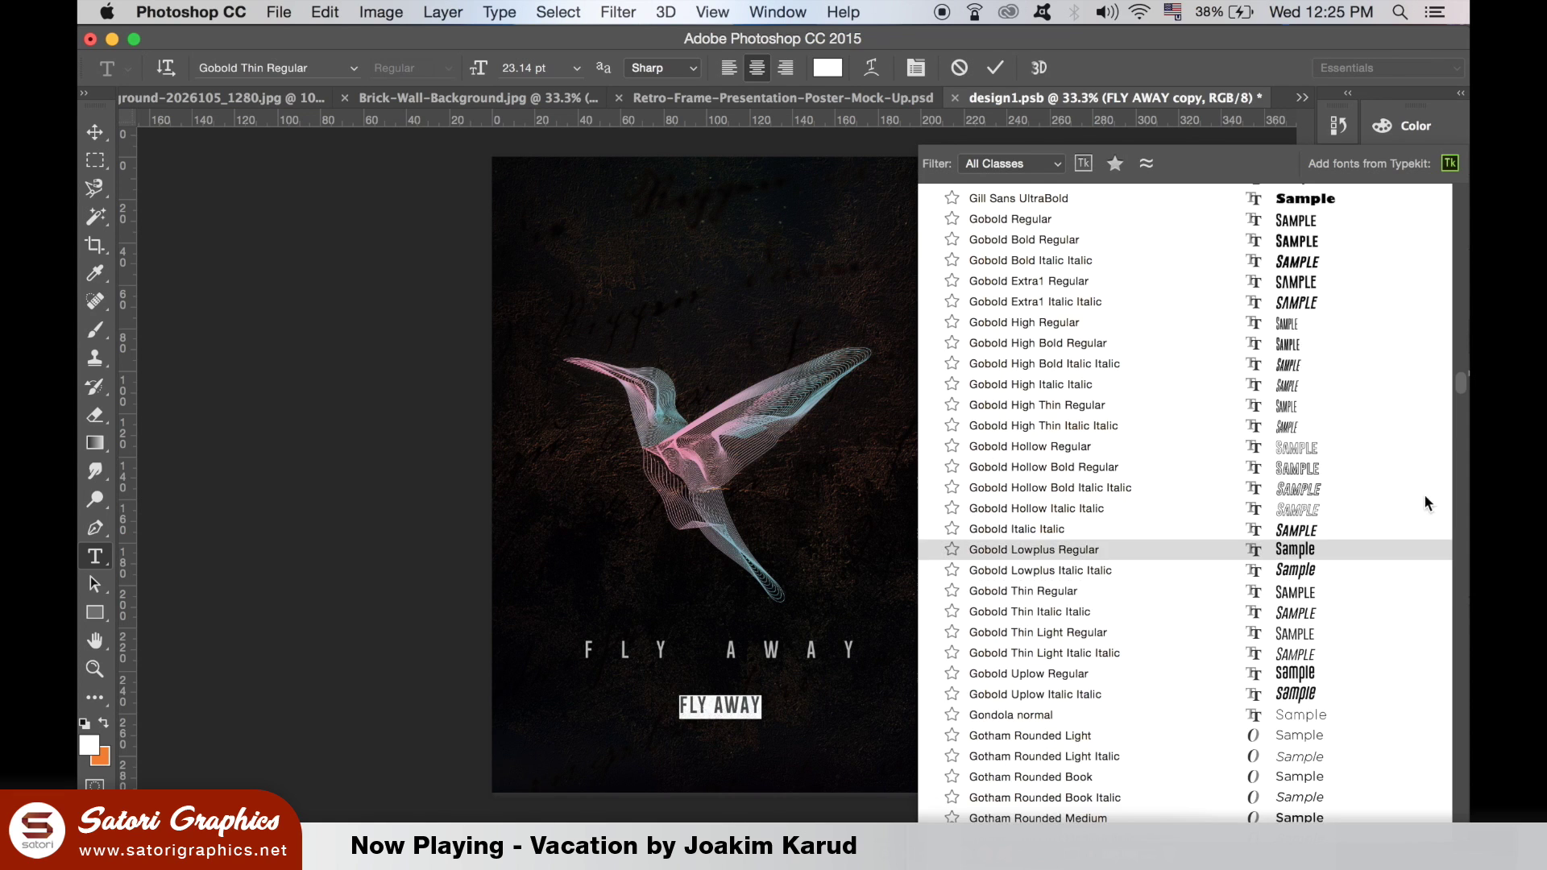
scroll(1326, 501, down, 10)
click(1155, 240)
click(1354, 610)
click(1289, 765)
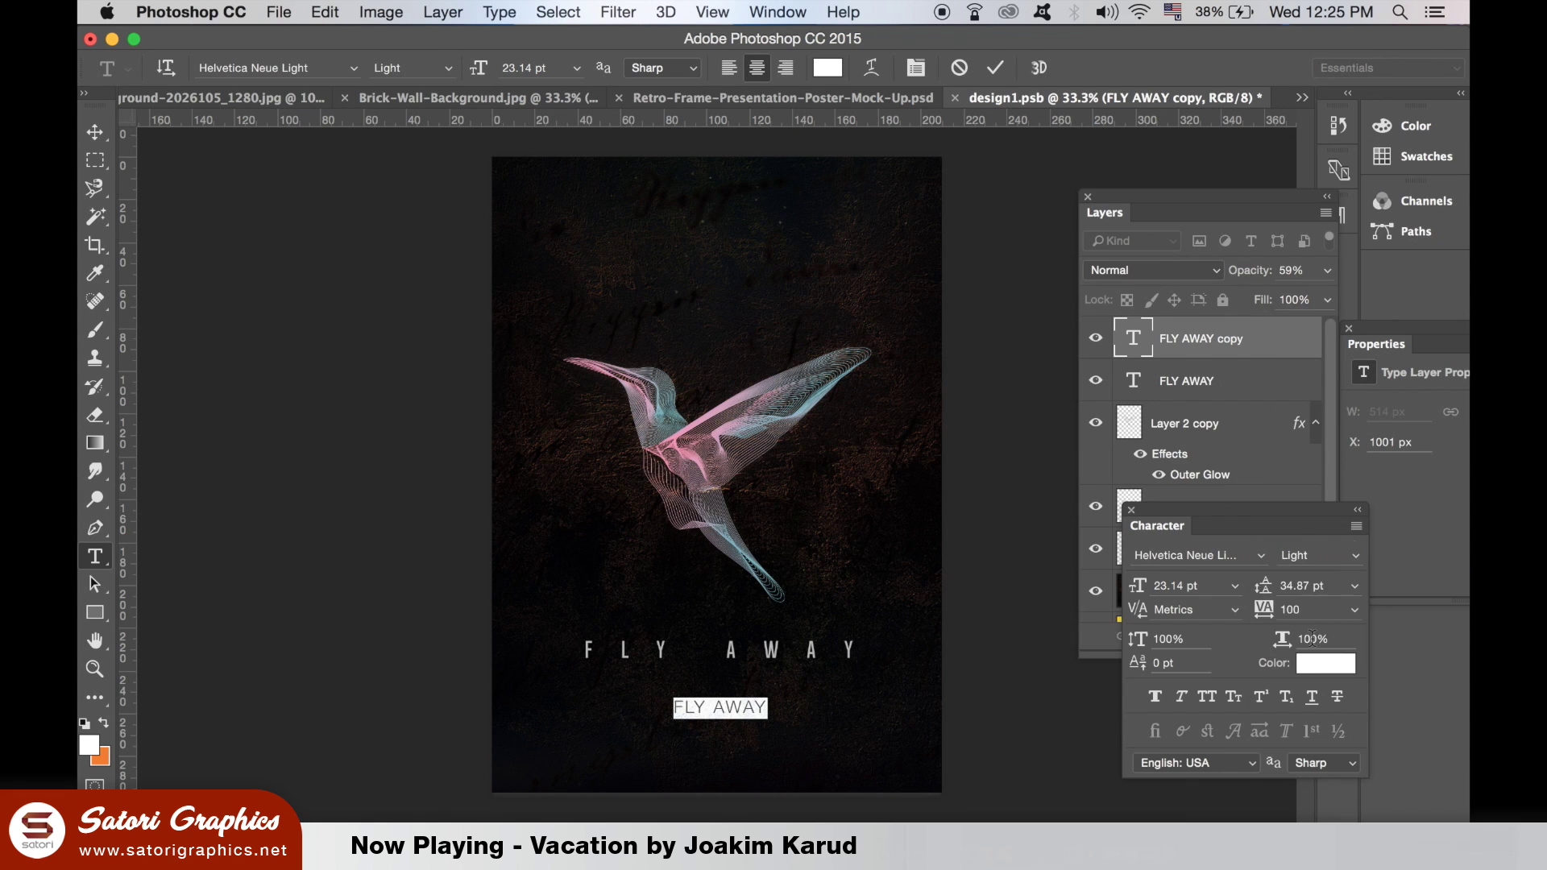
Retype the copy as 'TO A DREAM DESTINATION' and shrink it to subtitle size.
triple_click(695, 700)
text(TO A DREAM DESTINATION)
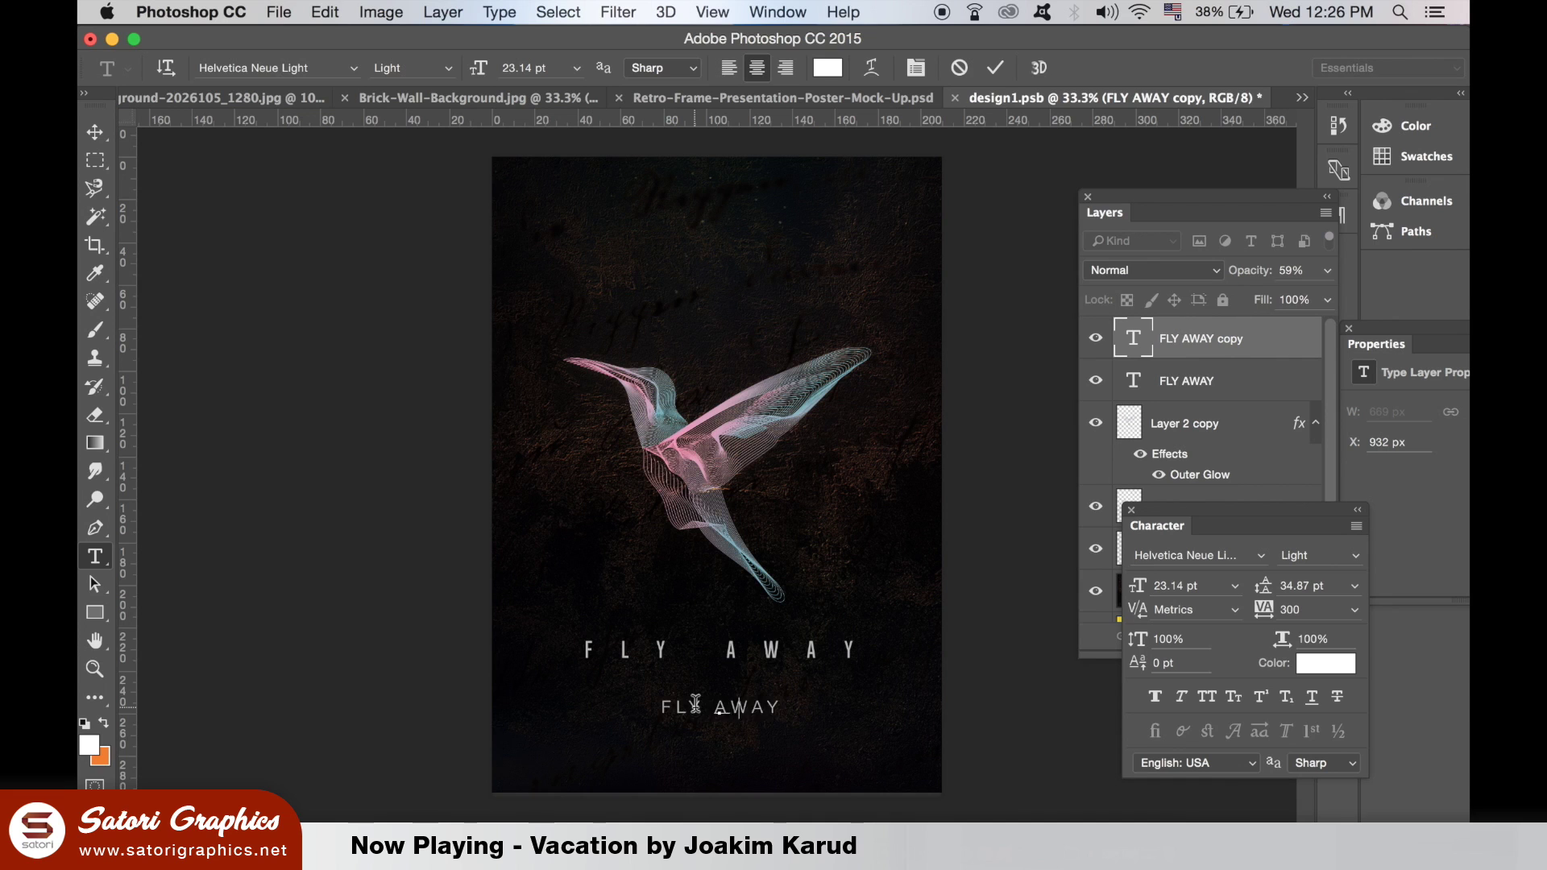
click(95, 131)
key(super+t)
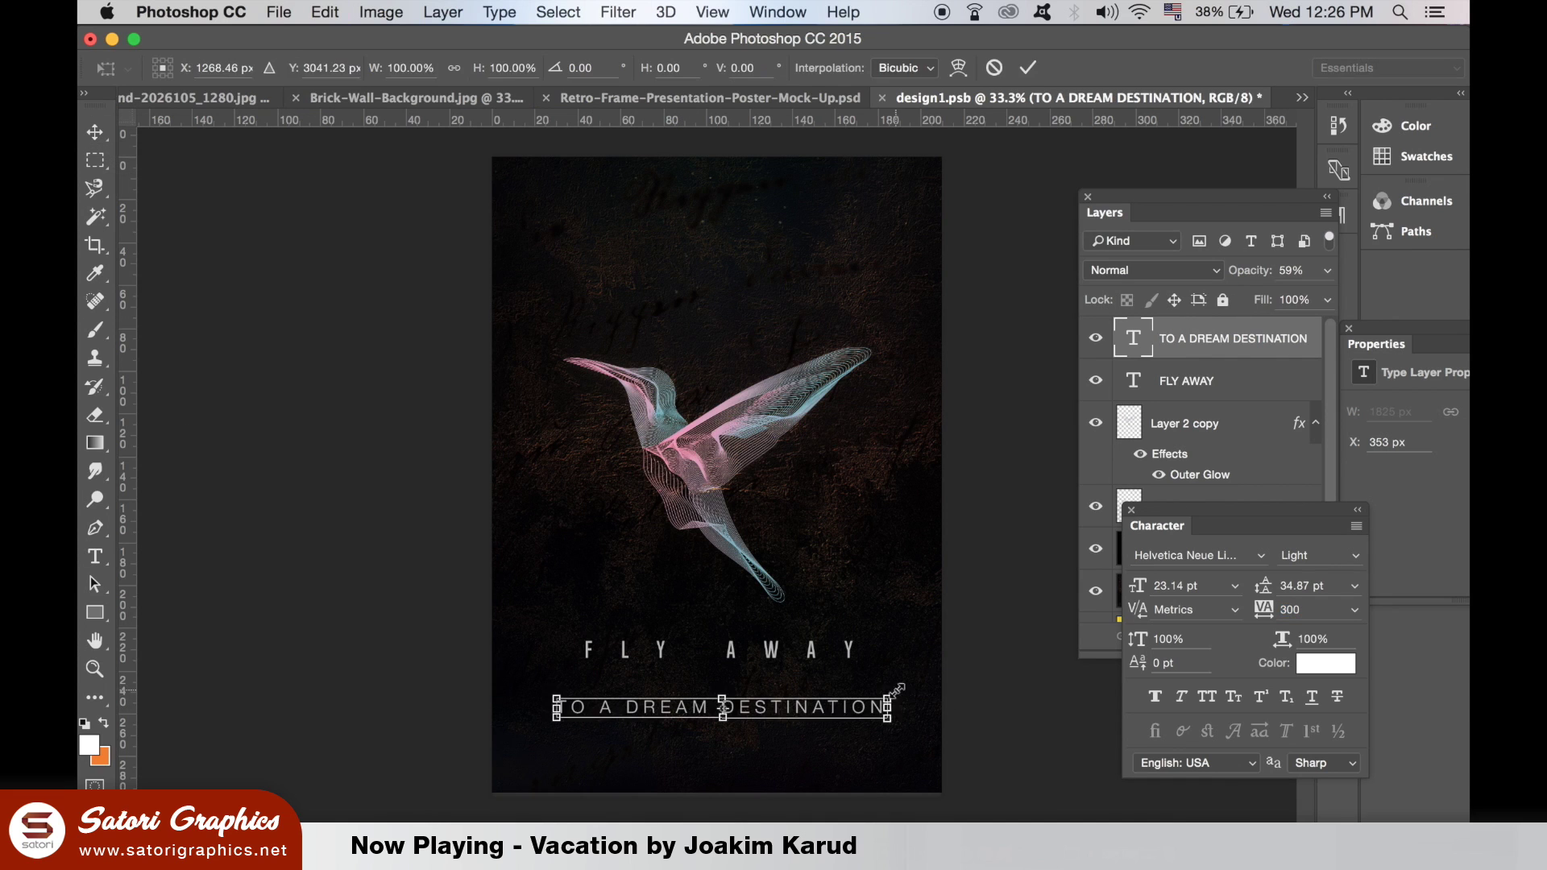
drag(888, 717, 818, 707)
key(Return)
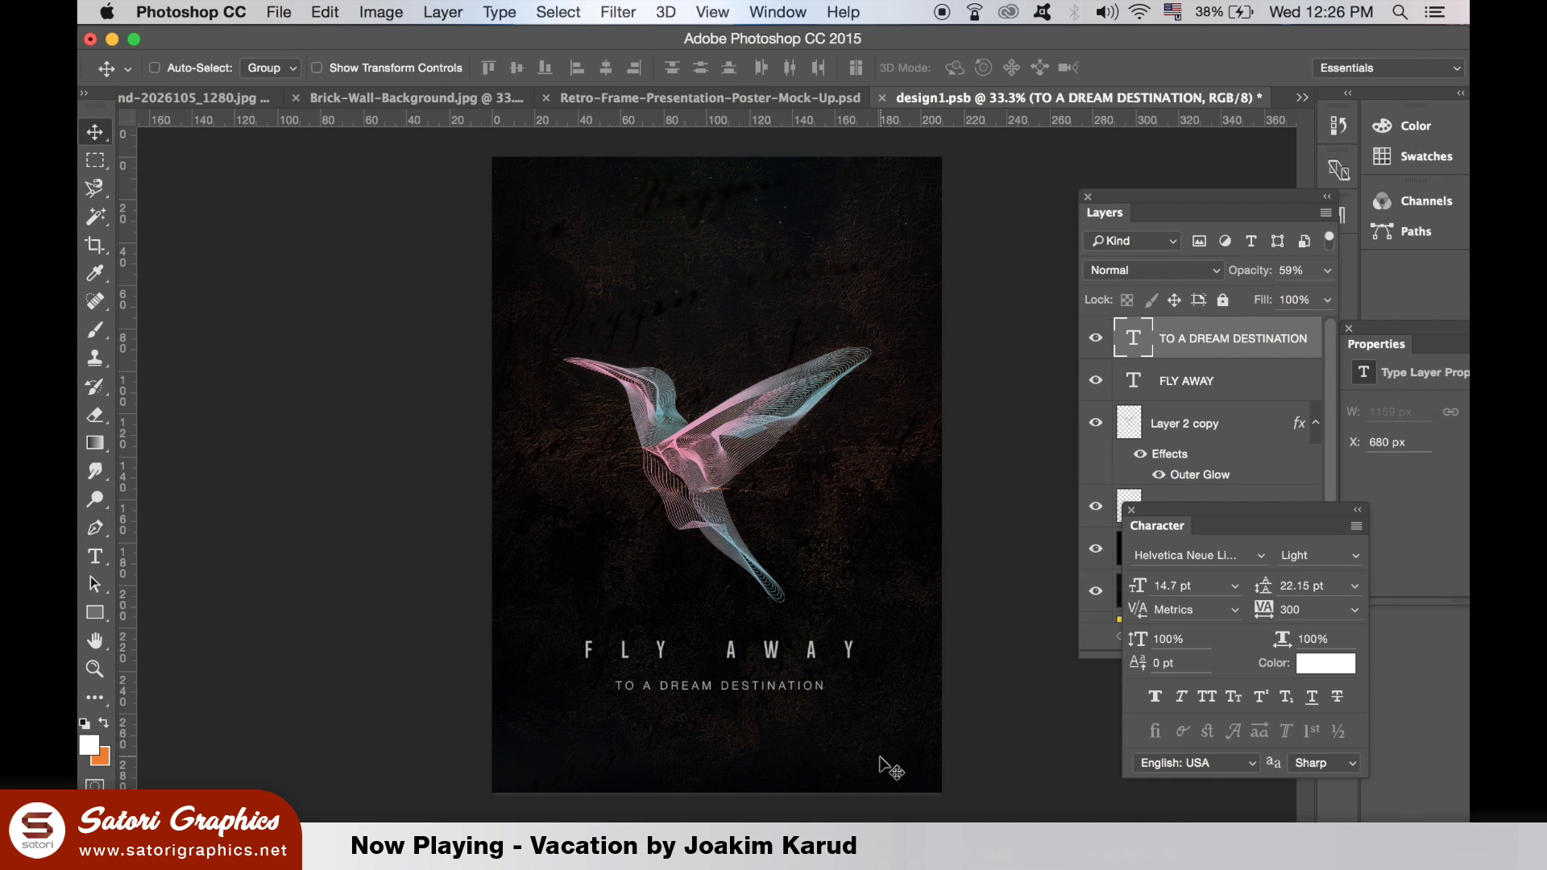
key(super+t)
drag(829, 676, 804, 681)
key(Return)
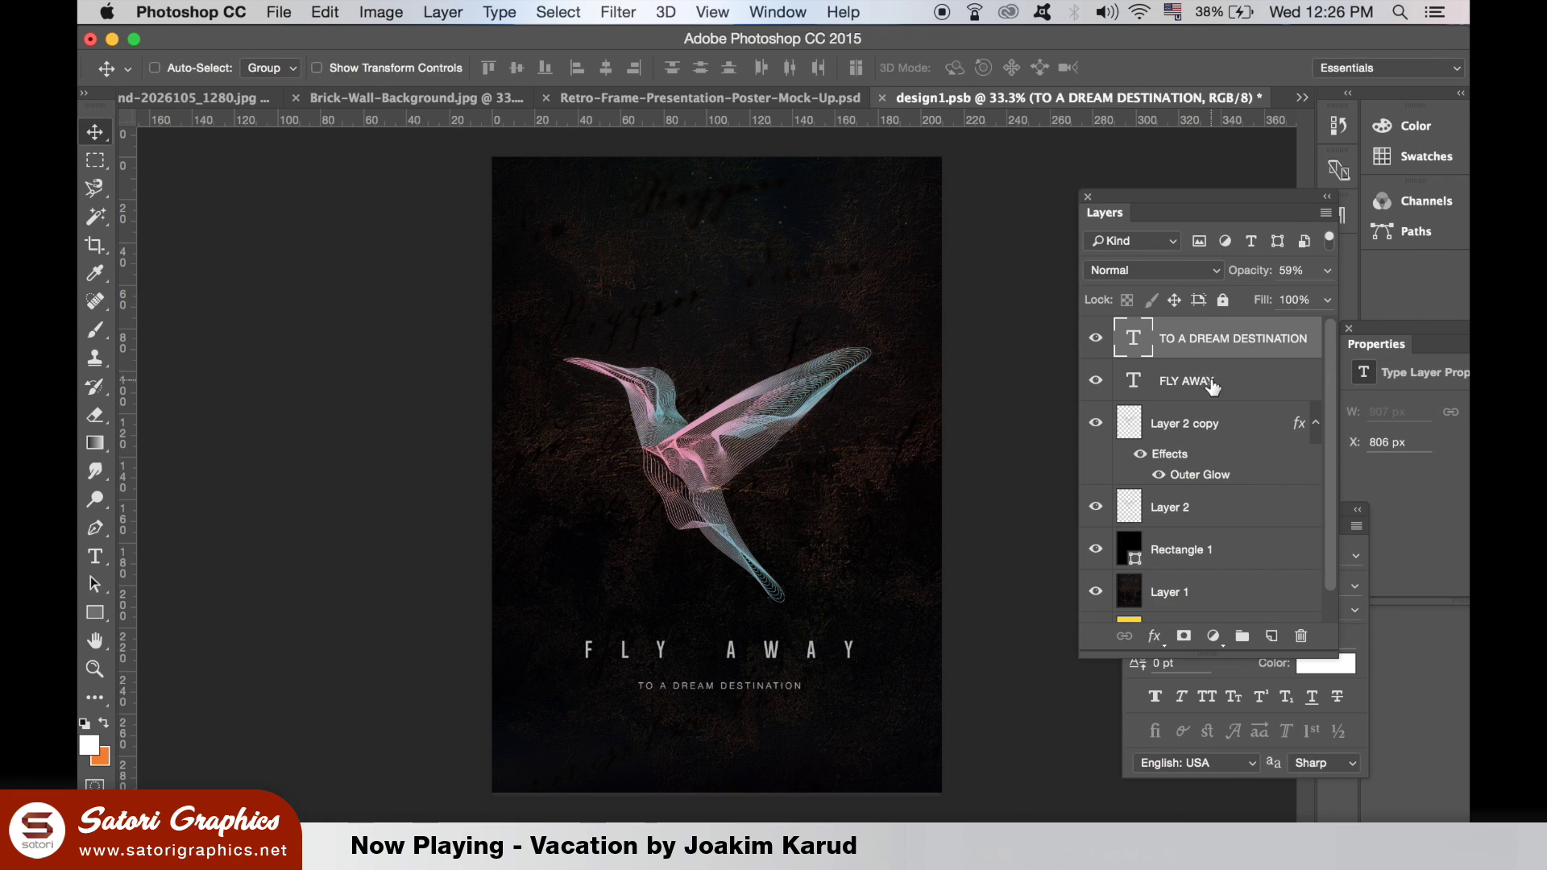
Move both text lines down slightly, then shift the bird and titles up together.
shift+click(1210, 387)
drag(821, 593, 822, 604)
shift+click(1180, 516)
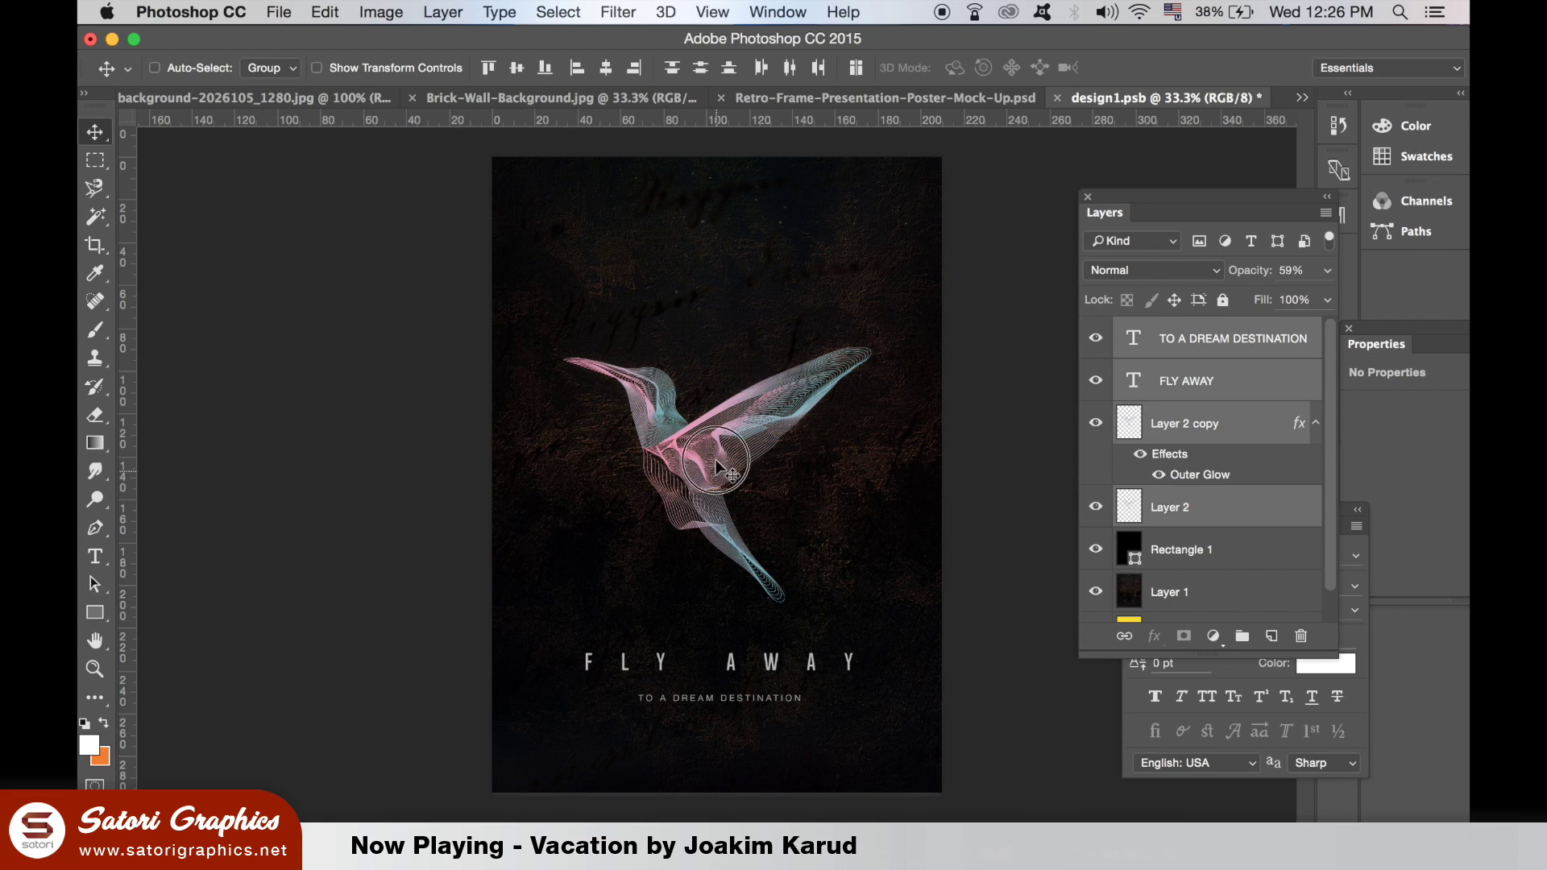
drag(715, 466, 717, 439)
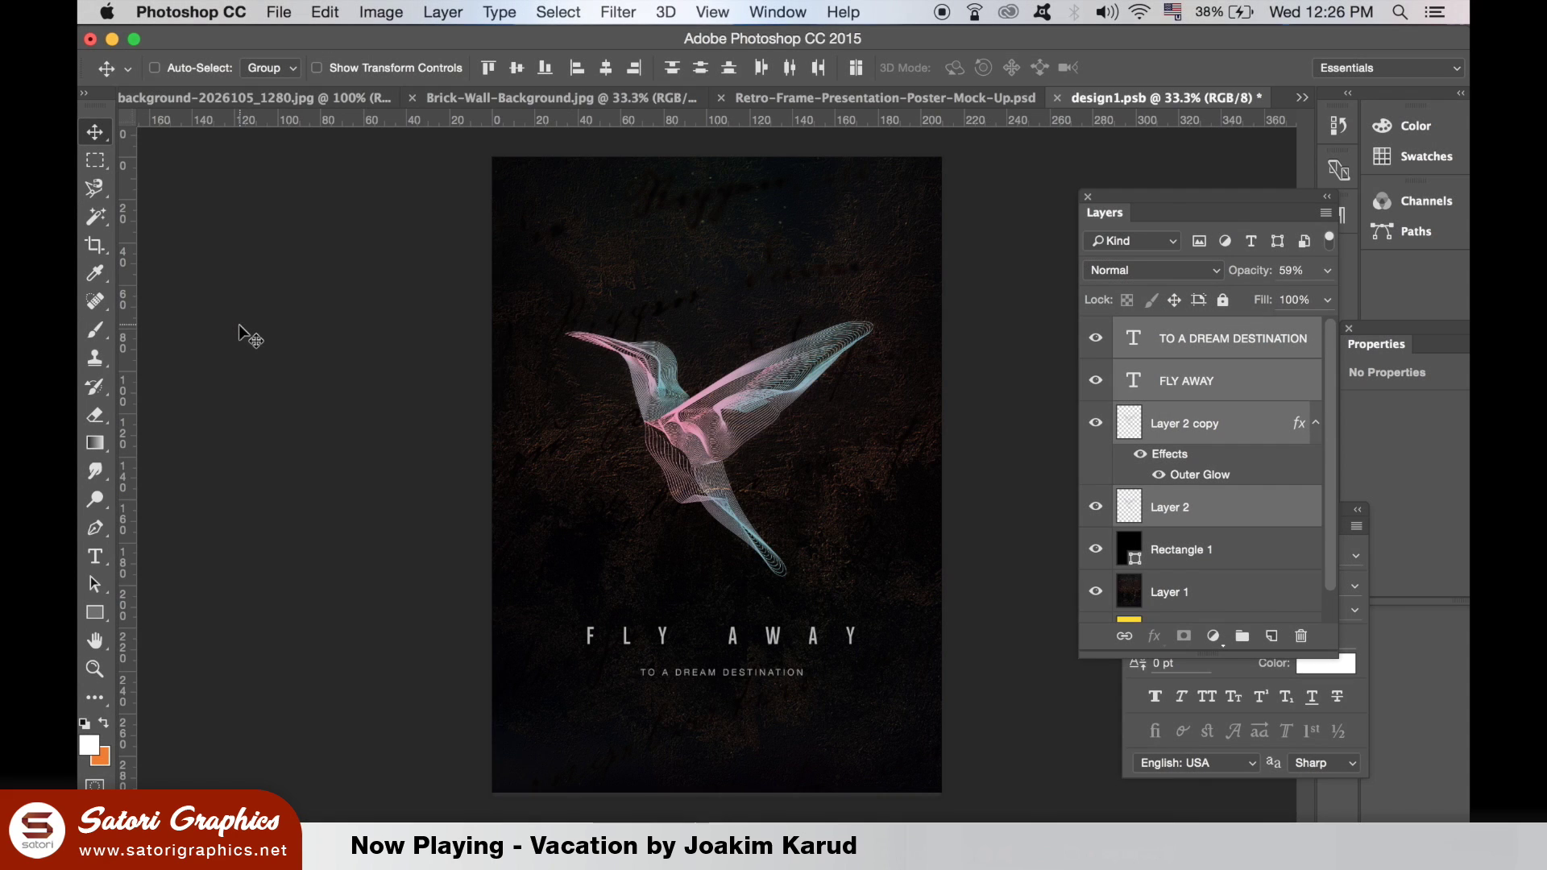
click(154, 68)
click(277, 12)
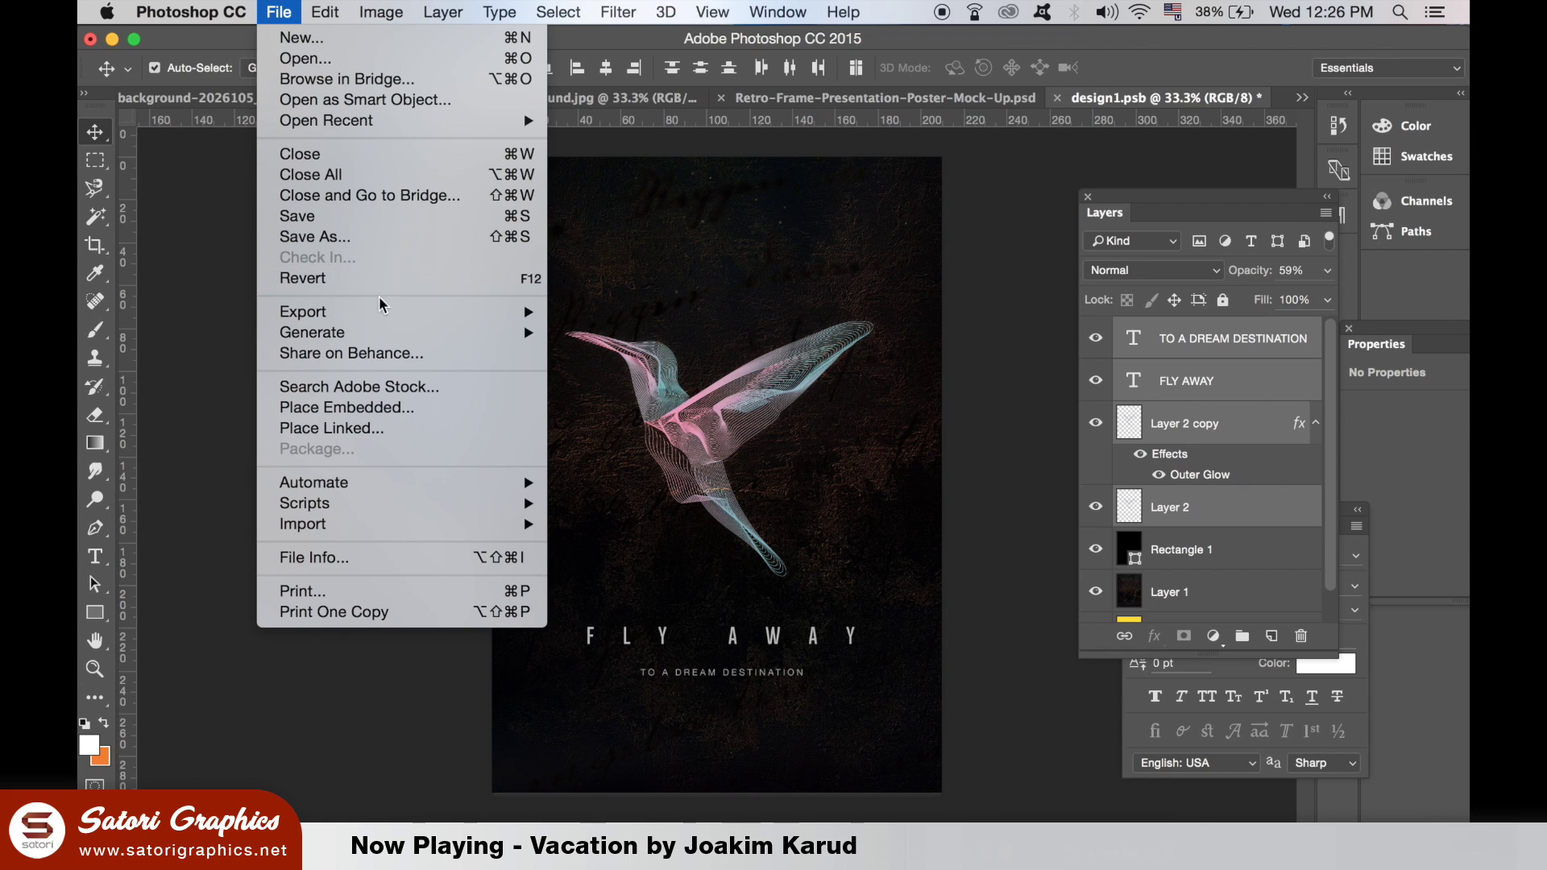
Save the poster as design1.psb, replacing the existing file and accepting the format options.
click(381, 234)
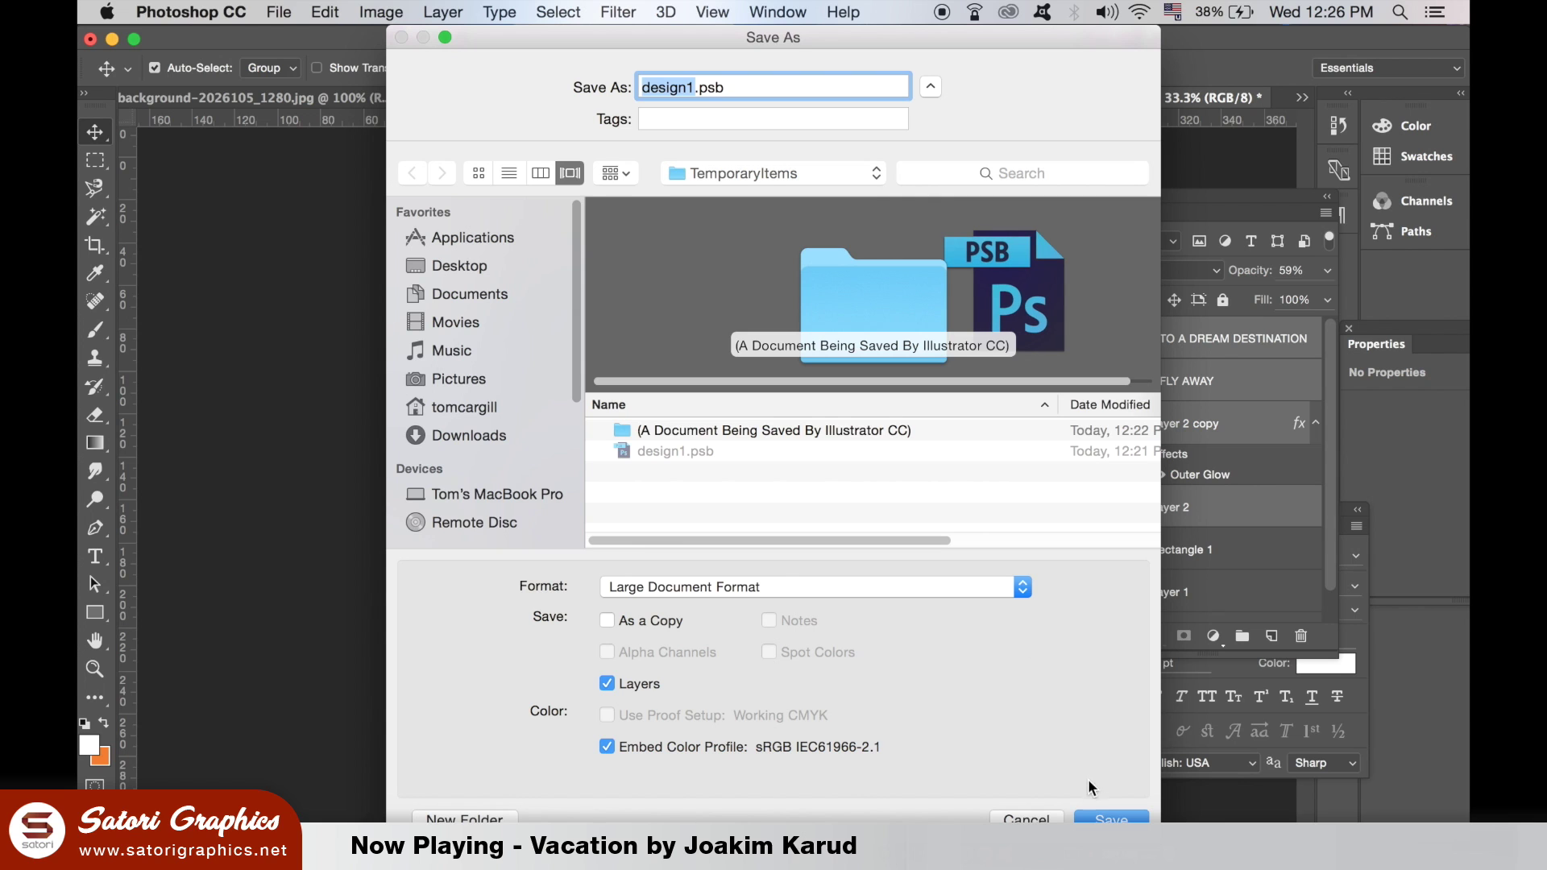
click(1110, 818)
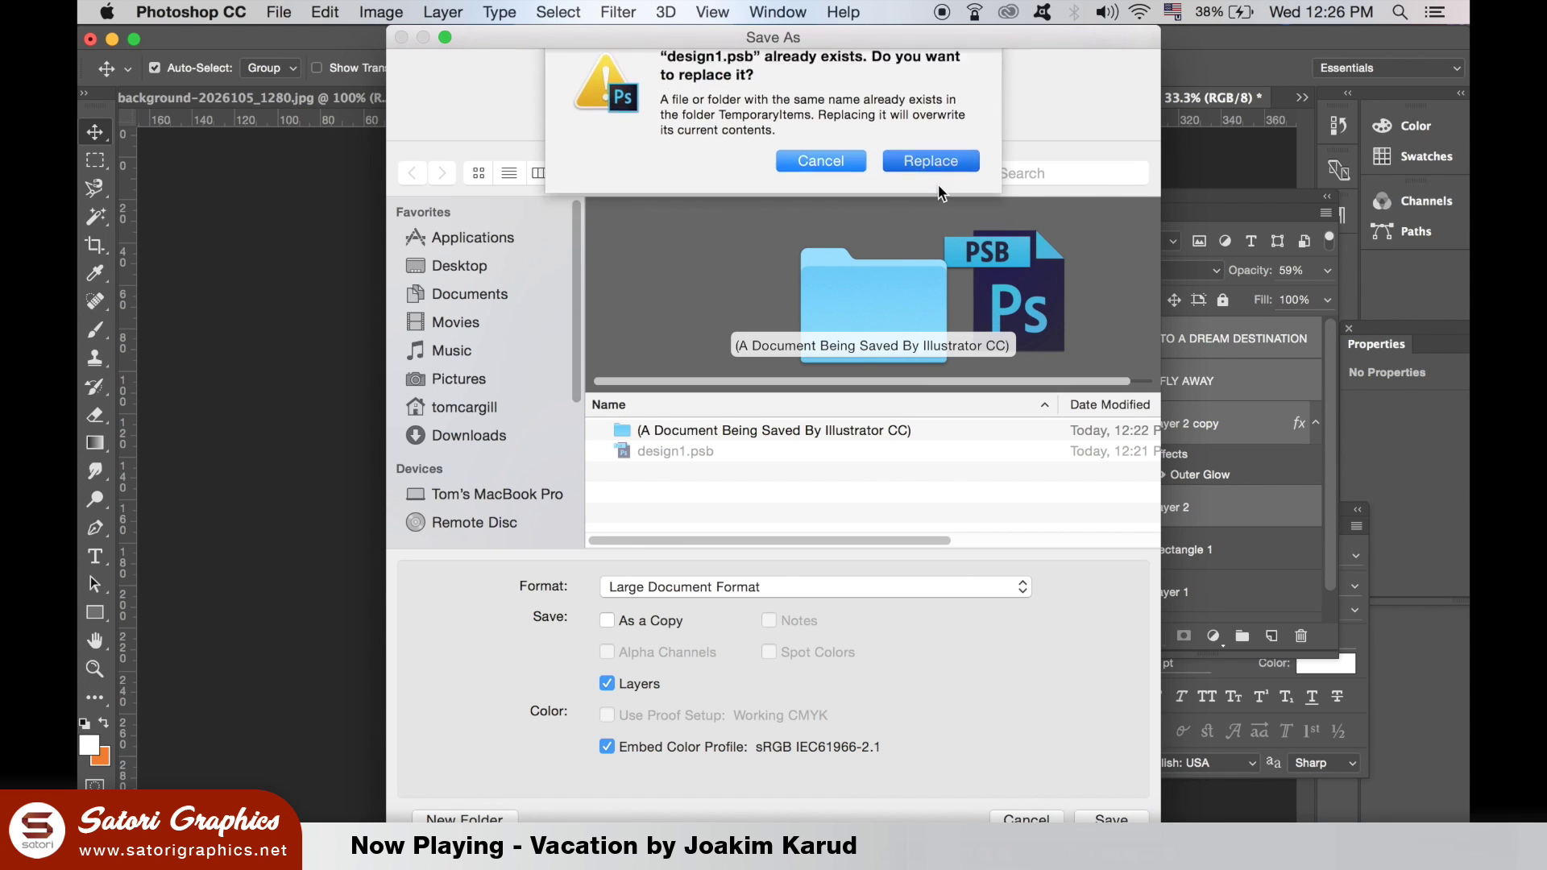
click(934, 166)
click(1023, 329)
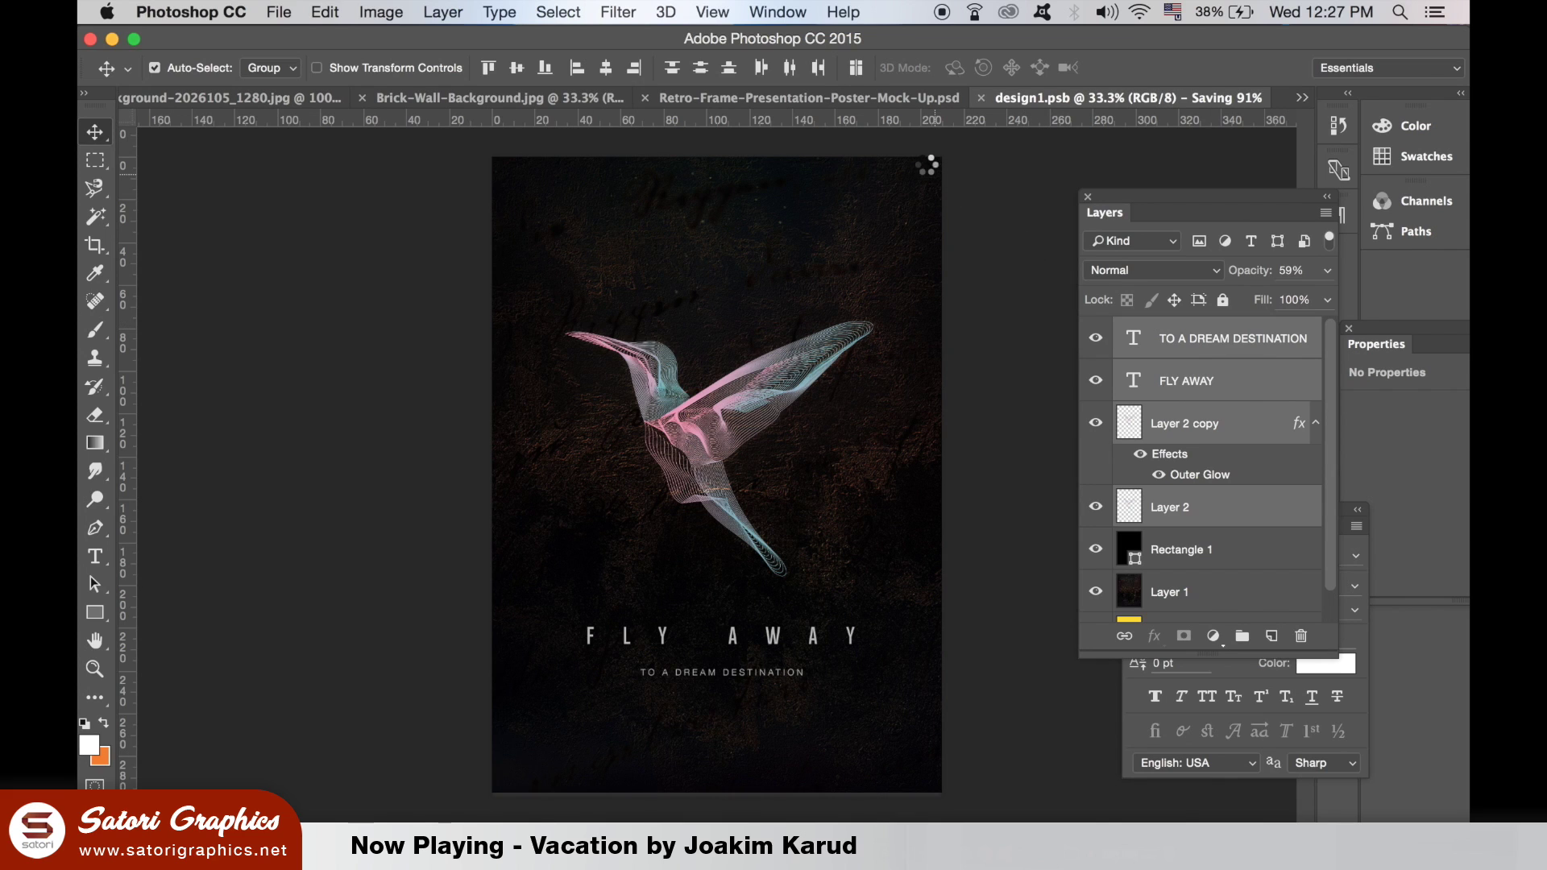
Switch to Retro-Frame-Presentation-Poster-Mock-Up.psd and zoom in on the framed hummingbird poster.
click(862, 99)
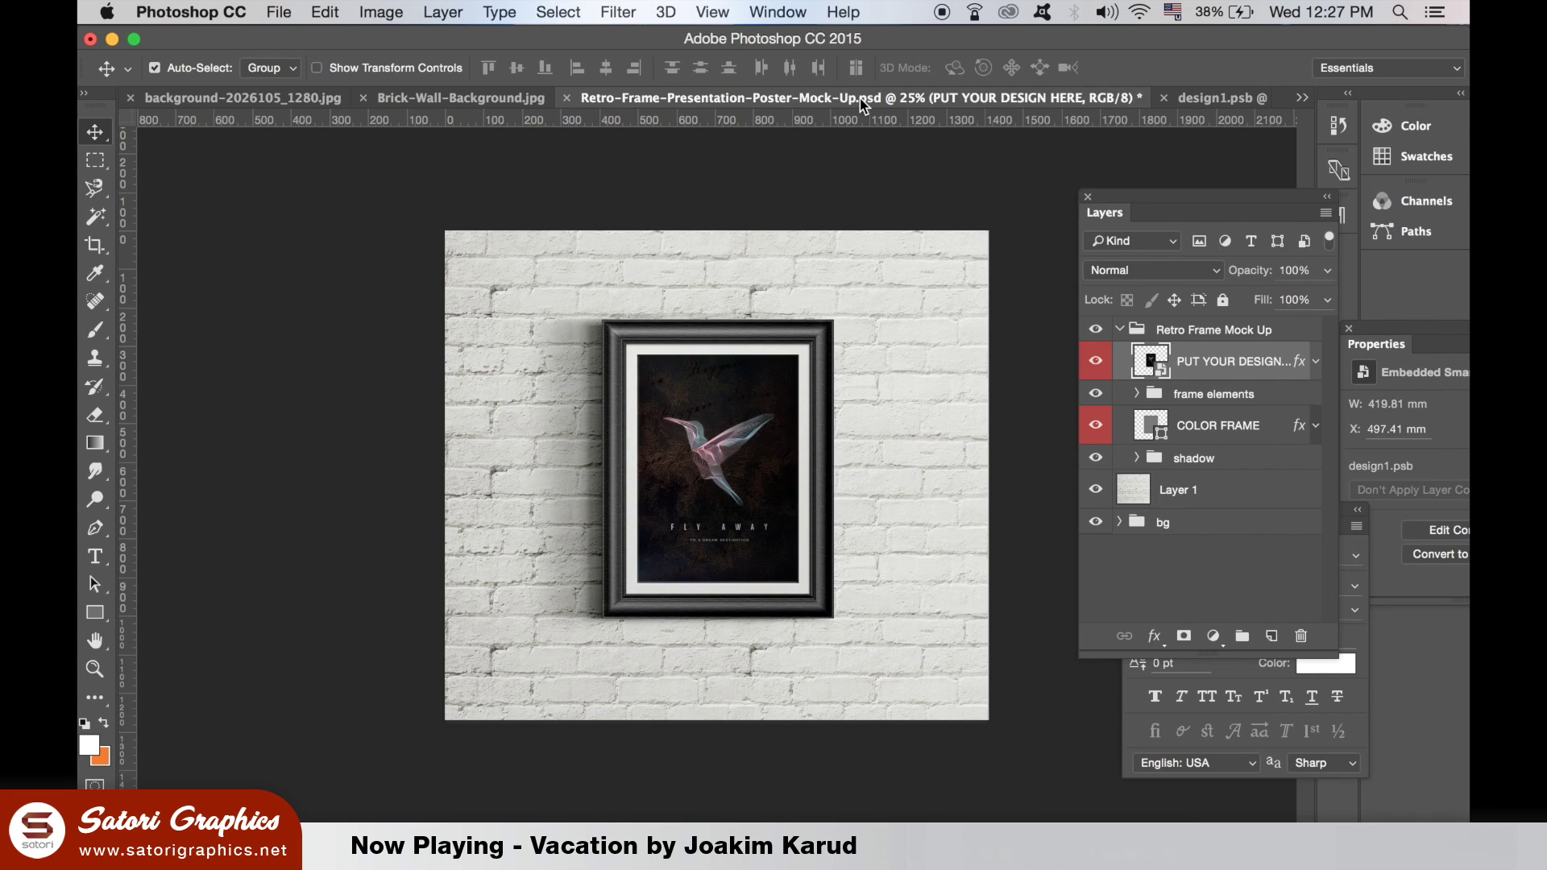
key(super+equal)
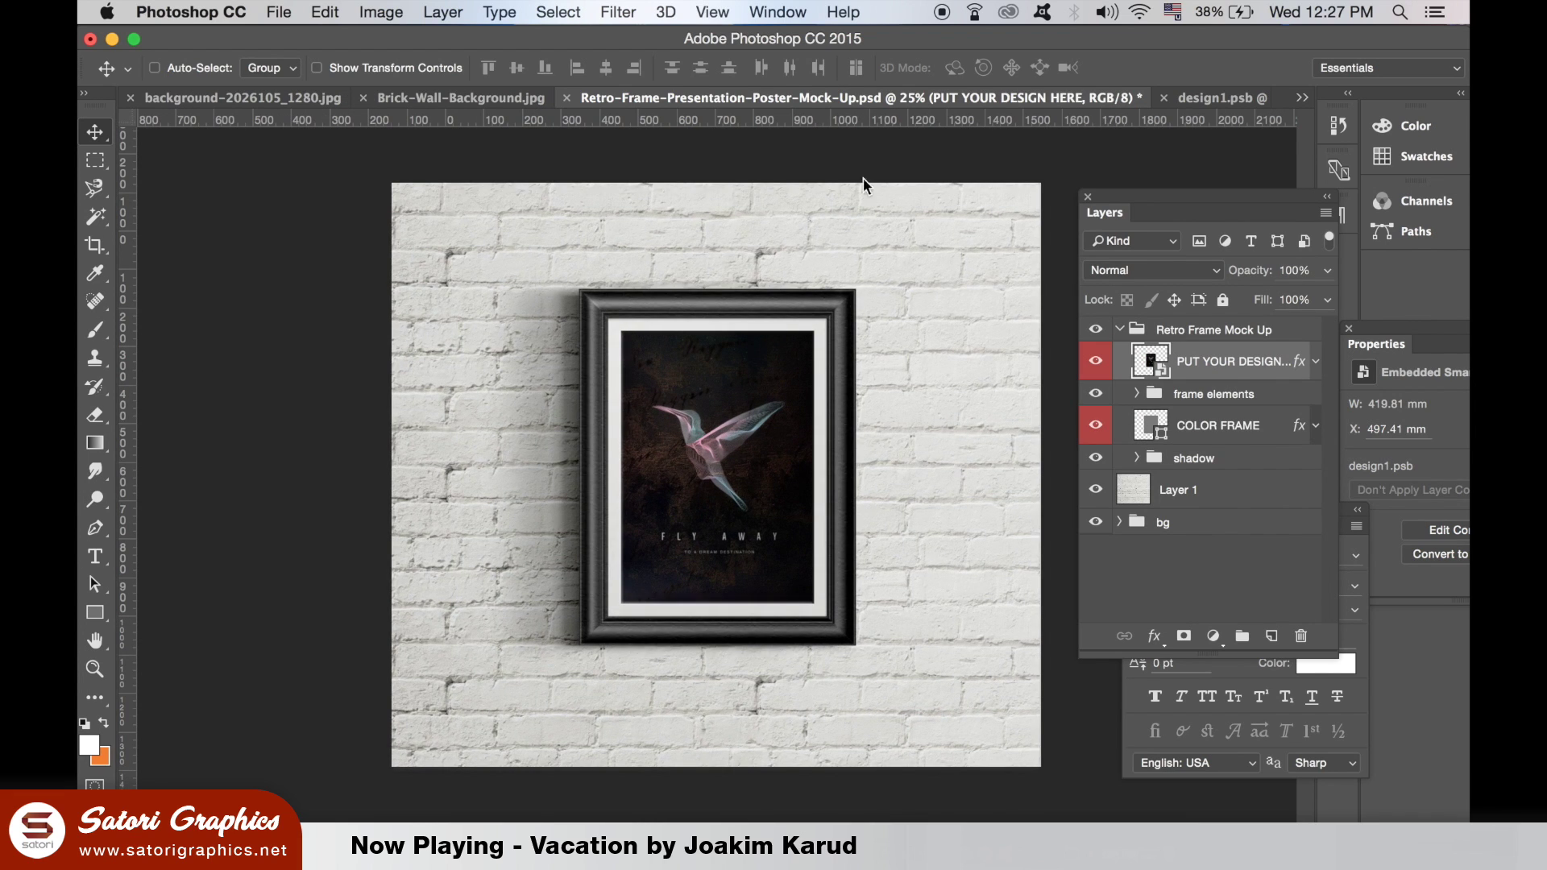